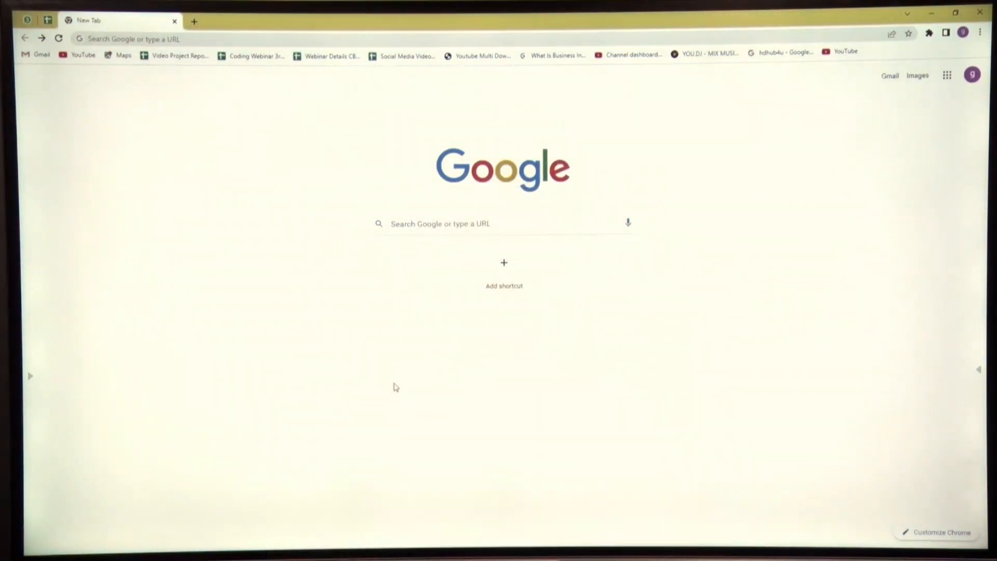
Enter the portal address cuet.samarth.ac.in in the new tab's Google search box.
click(449, 227)
text(cuet)
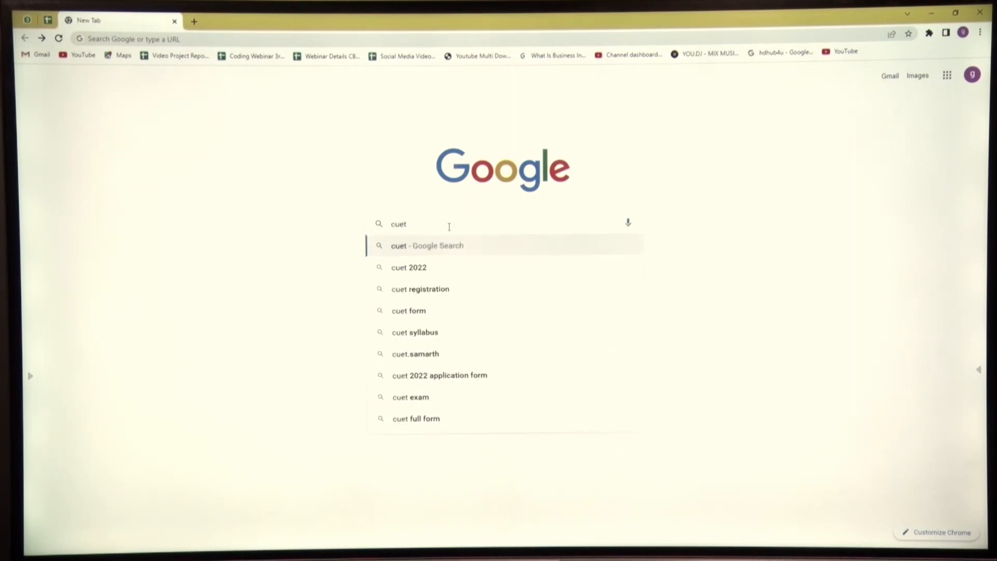
text(.s)
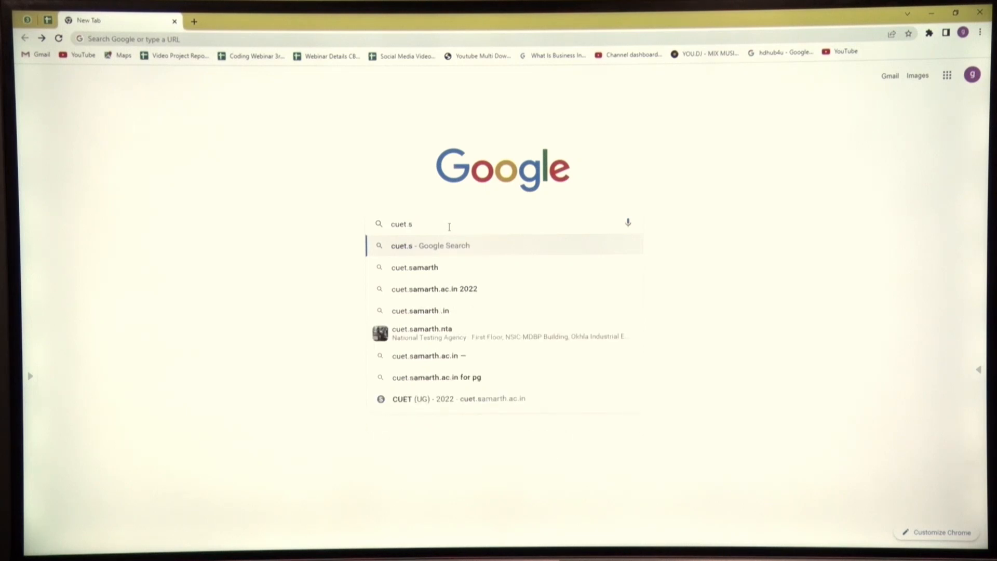
text(amart)
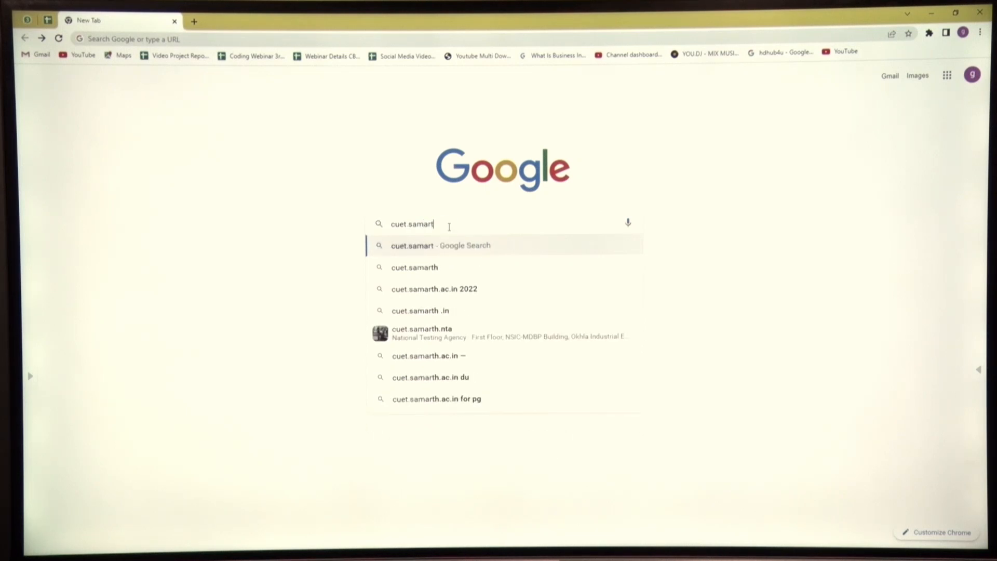
text(h.)
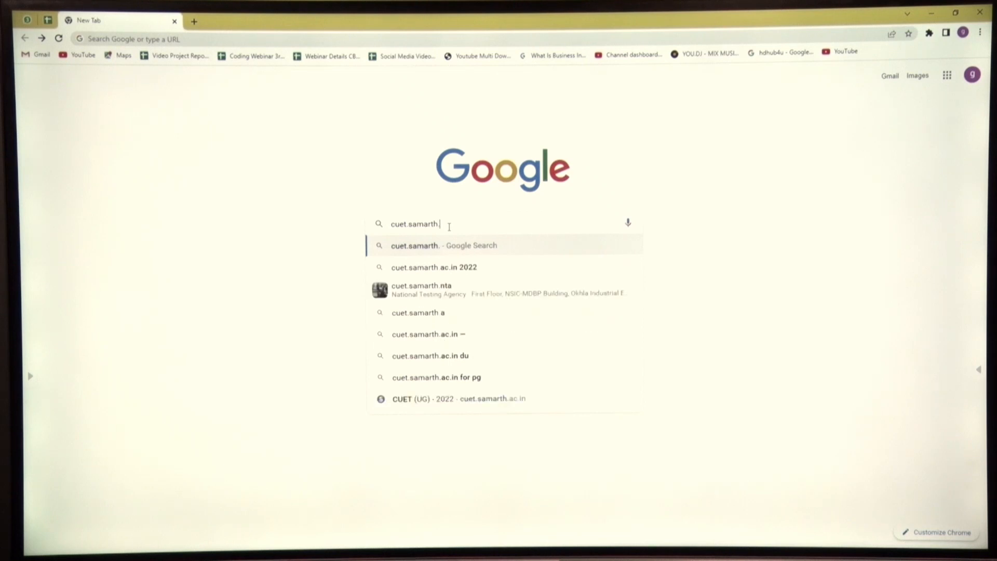
text(ac.i)
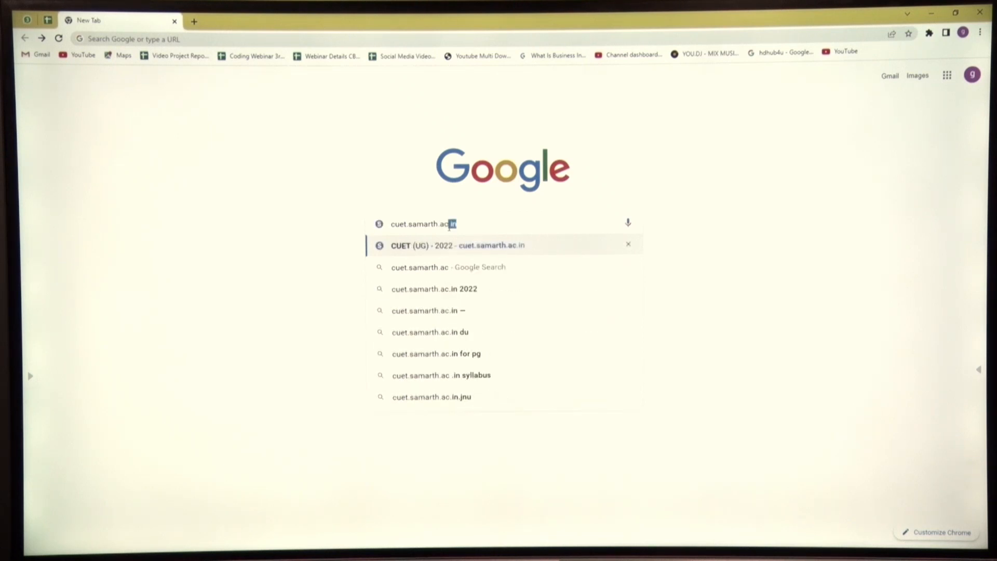
text(n)
Open the CUET portal, start a new registration, accept the instructions declaration and proceed.
key(Return)
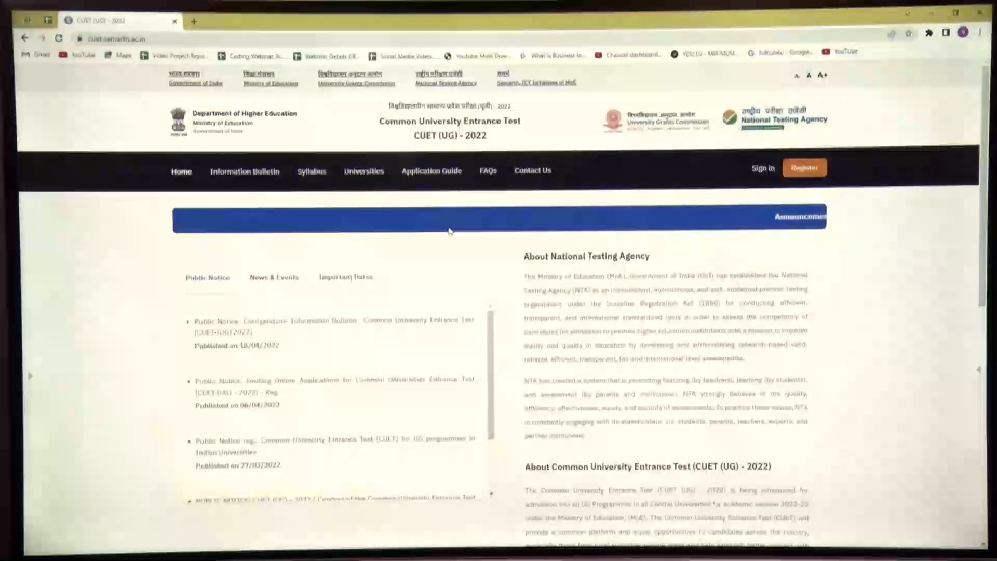
click(800, 169)
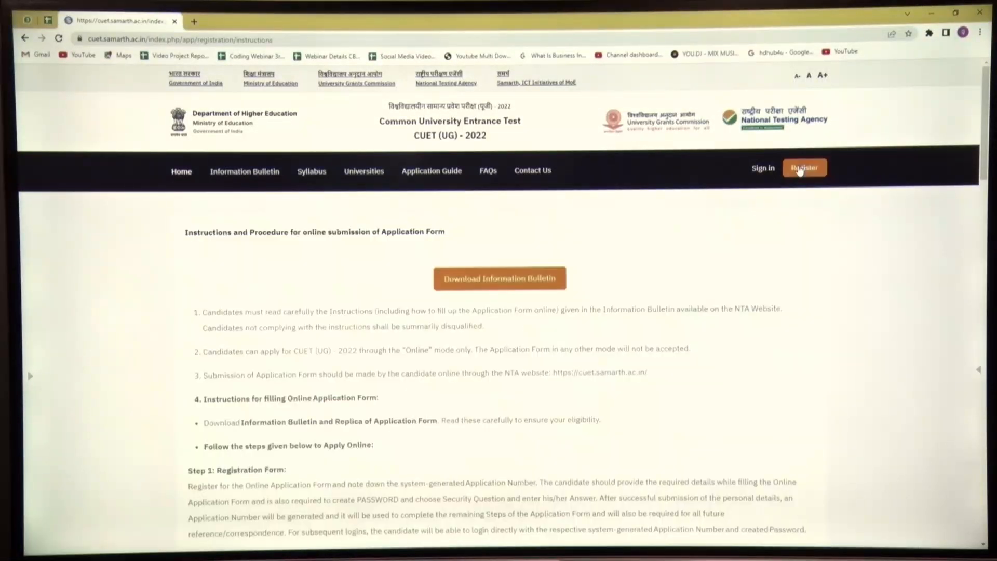
scroll(666, 263, down, 4)
scroll(666, 263, down, 15)
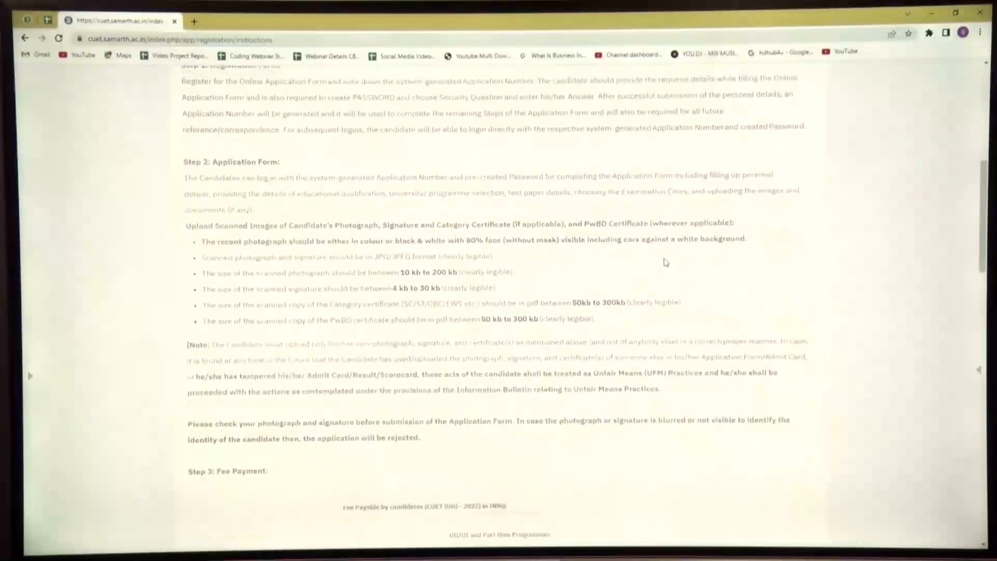
scroll(666, 262, down, 20)
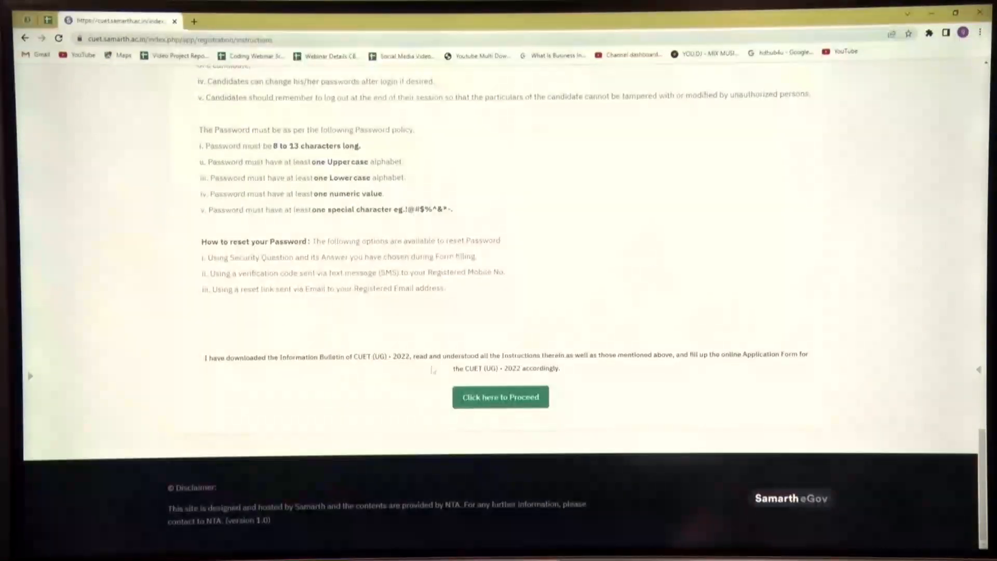
click(211, 363)
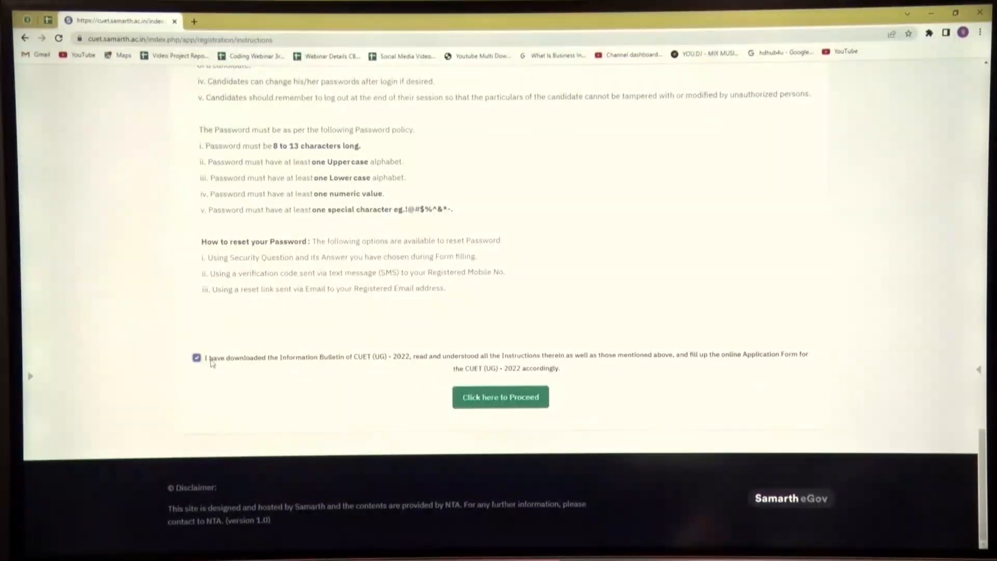
click(496, 400)
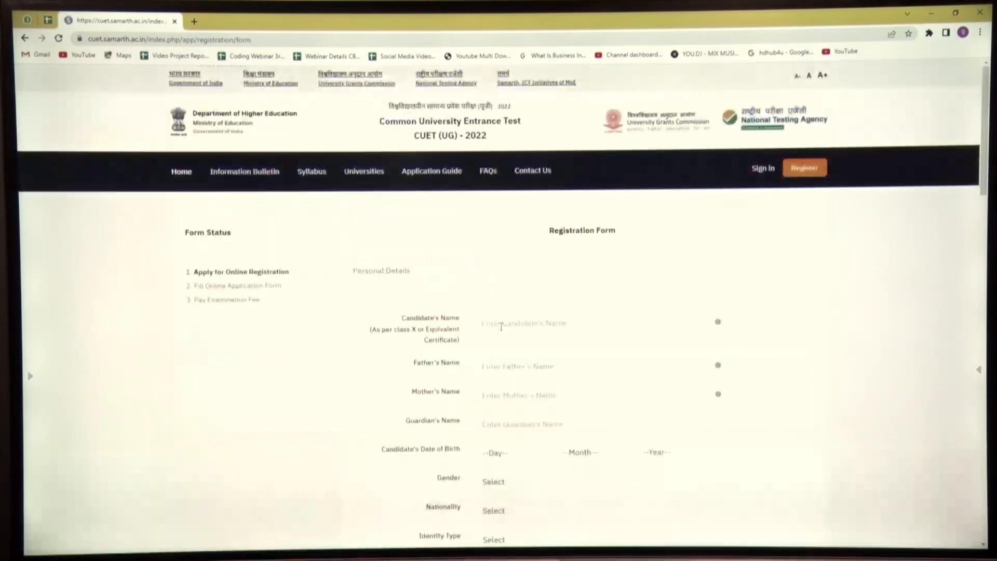
Enter the candidate's, father's and mother's full names in uppercase.
click(501, 326)
text(jite)
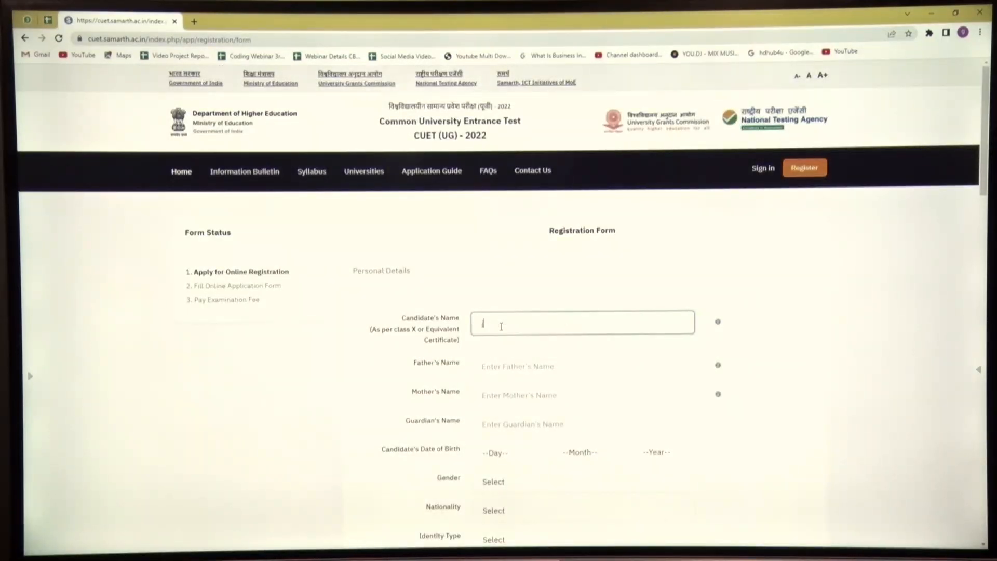
text(nder)
key(BackSpace)
key(BackSpace)
key(BackSpace)
key(BackSpace)
key(BackSpace)
key(BackSpace)
key(BackSpace)
key(BackSpace)
key(Tab)
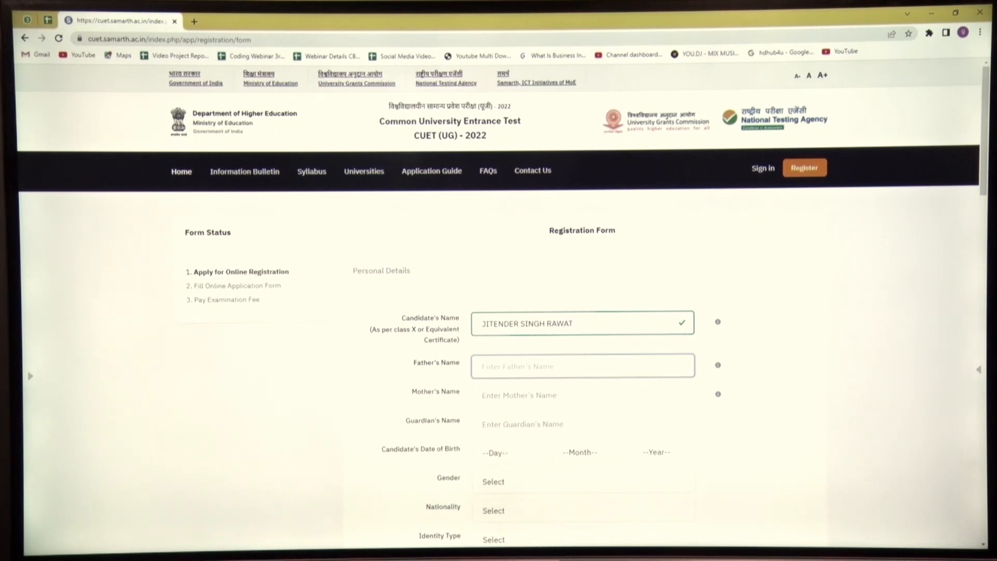
key(Tab)
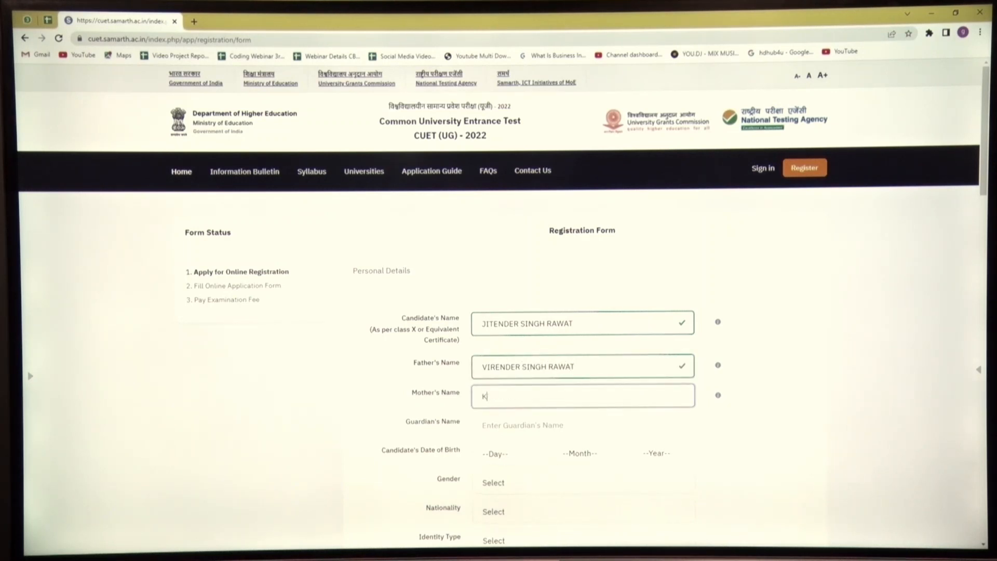
Leave the guardian's name blank and set the birth day to 12.
key(Tab)
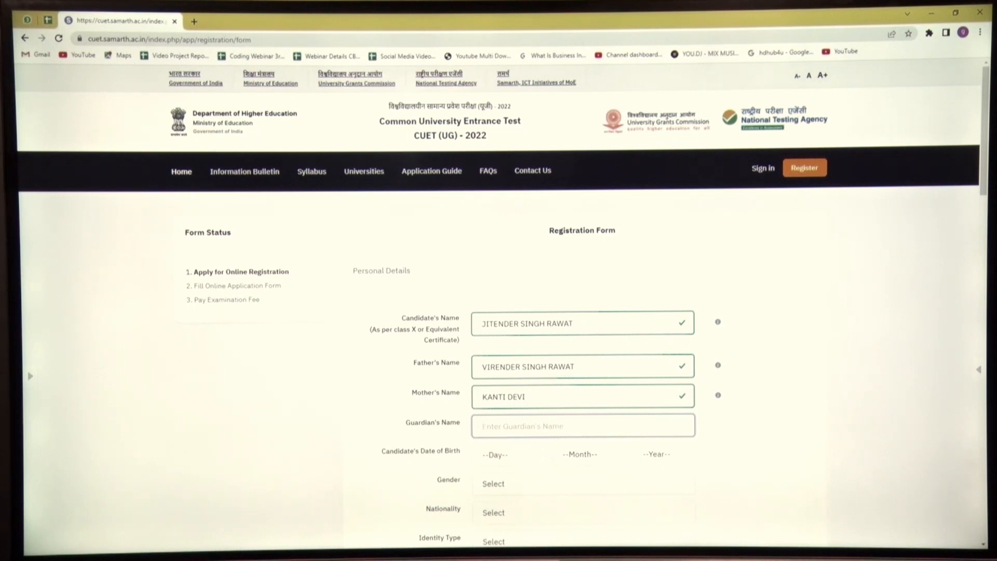
key(Tab)
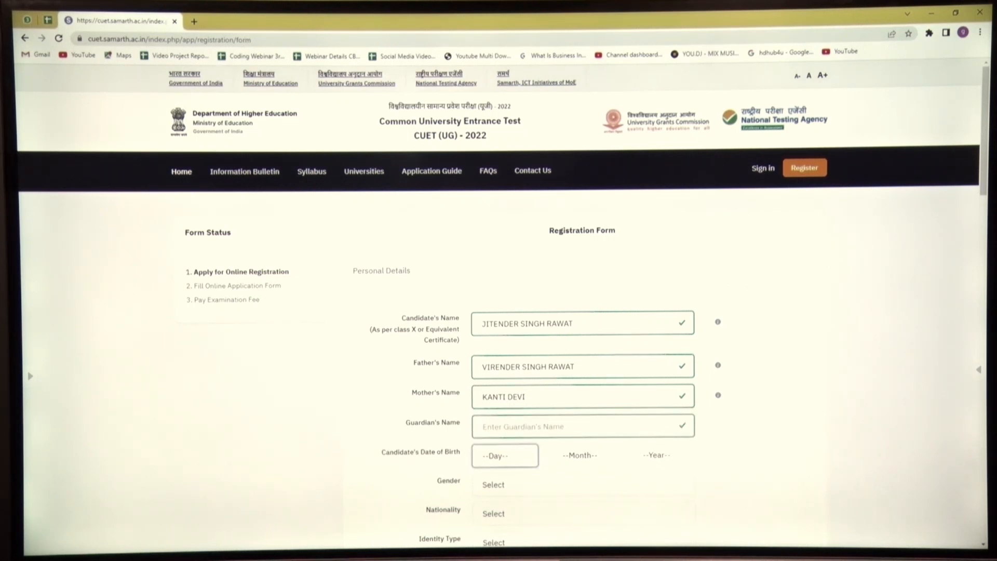
text(12)
key(Tab)
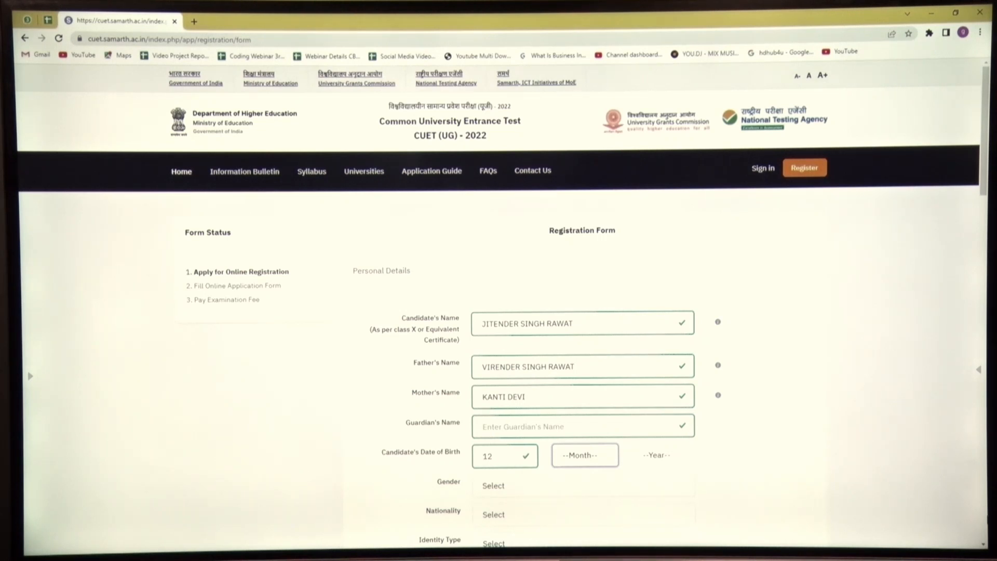
Set the birth month to July and the birth year to 2005.
click(585, 455)
click(590, 387)
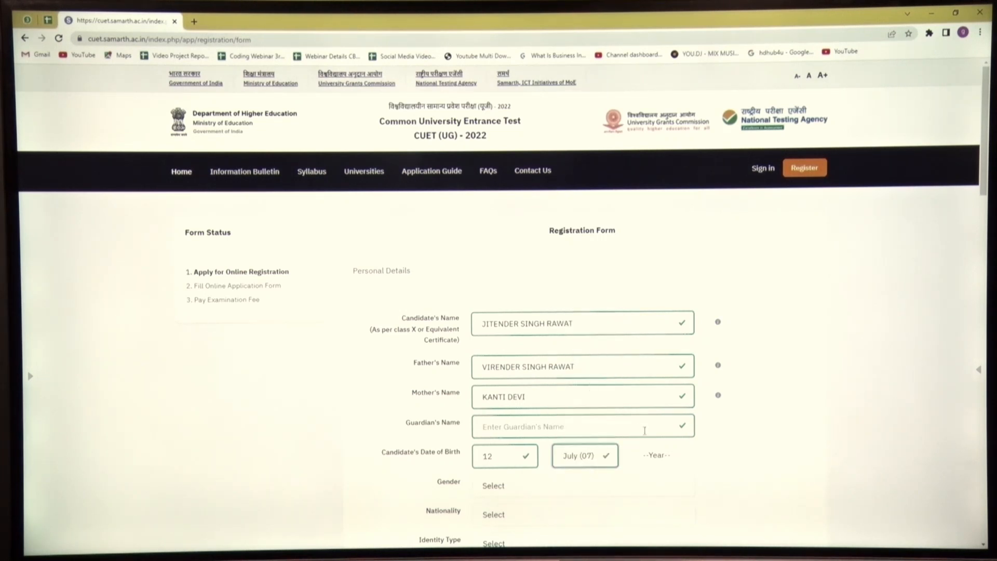
click(665, 457)
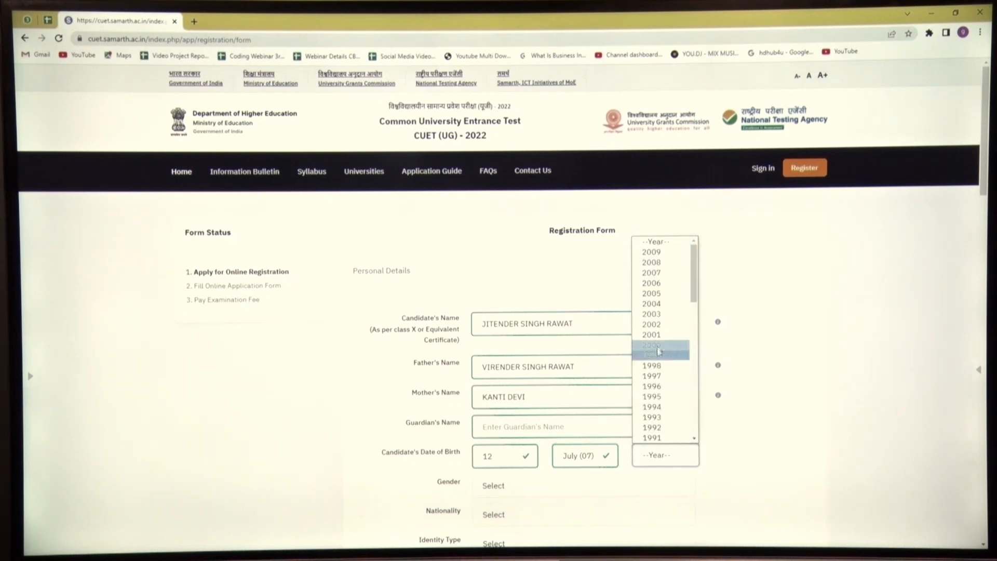
scroll(660, 370, down, 2)
scroll(660, 370, up, 3)
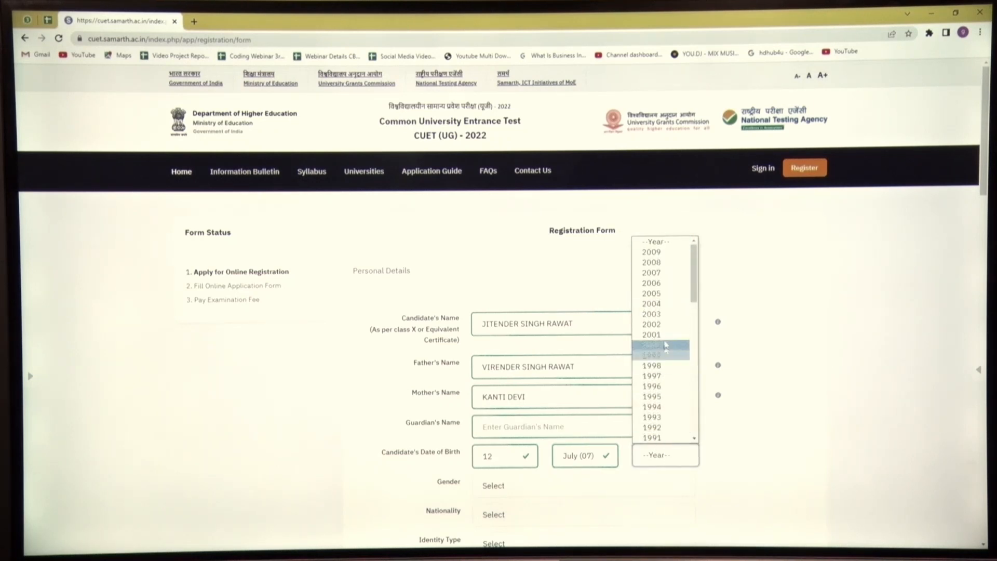
click(655, 289)
scroll(701, 422, down, 3)
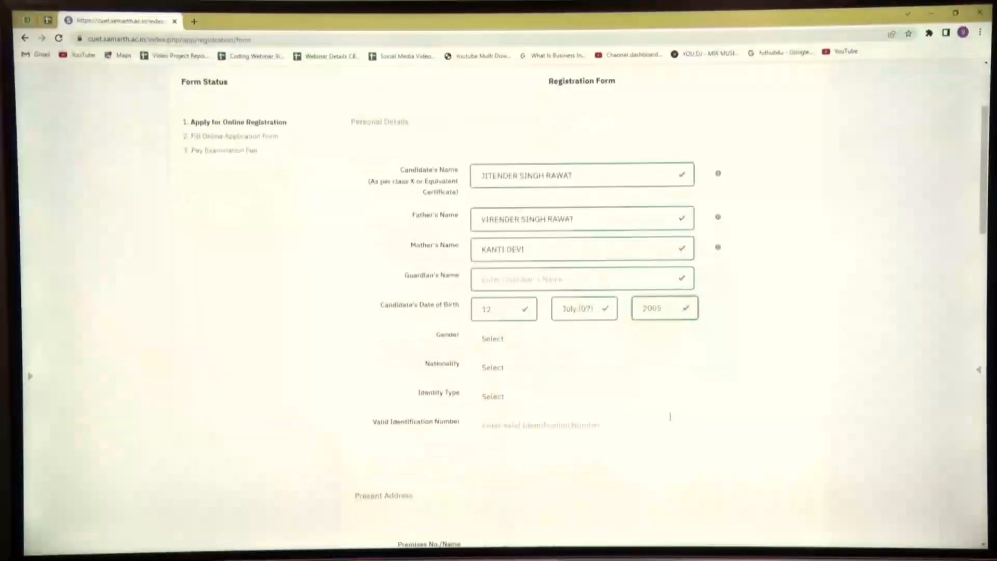
Choose gender Male, nationality Indian, Other Valid Govt Identity with photograph, and enter the ID number.
click(557, 339)
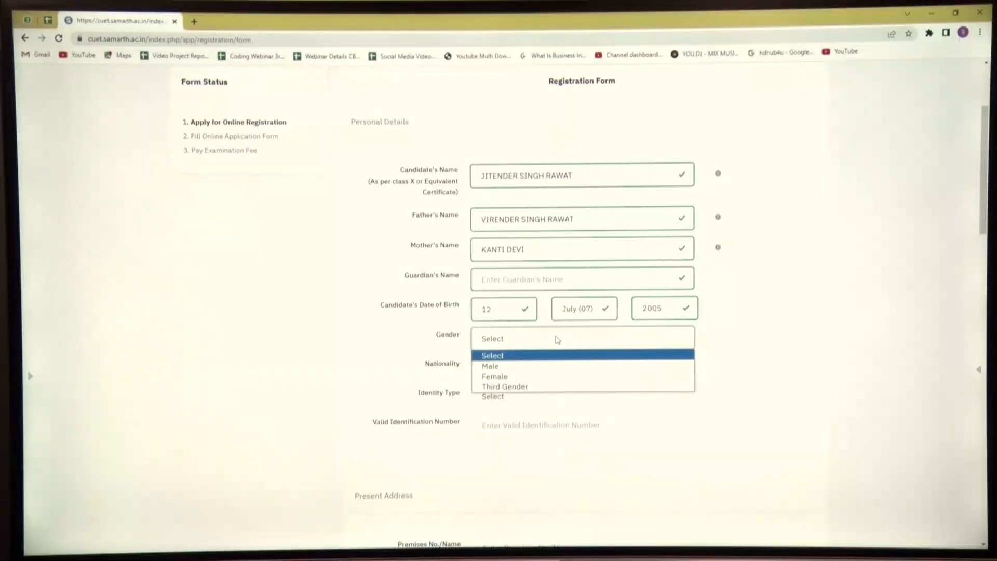
click(528, 366)
click(529, 374)
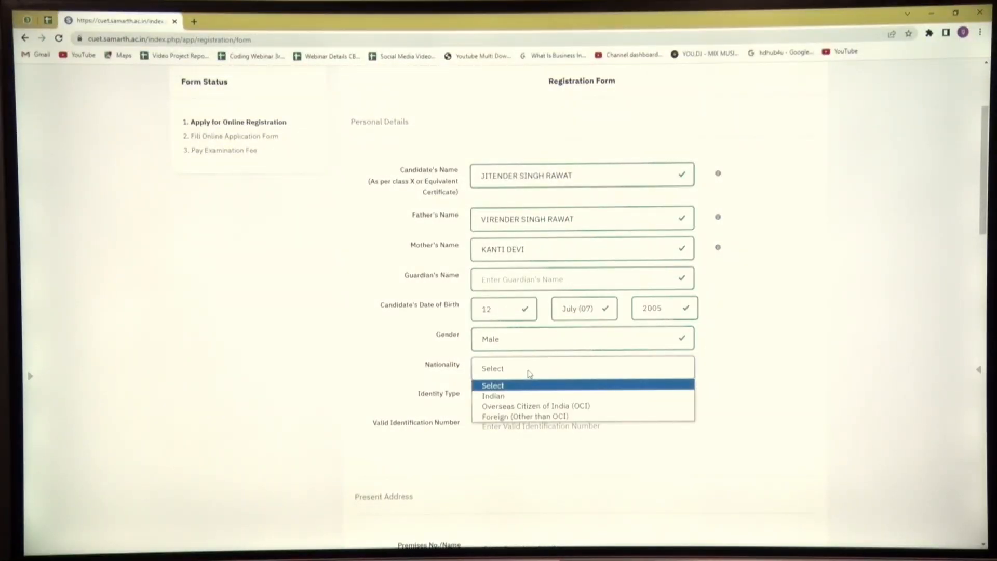
click(518, 396)
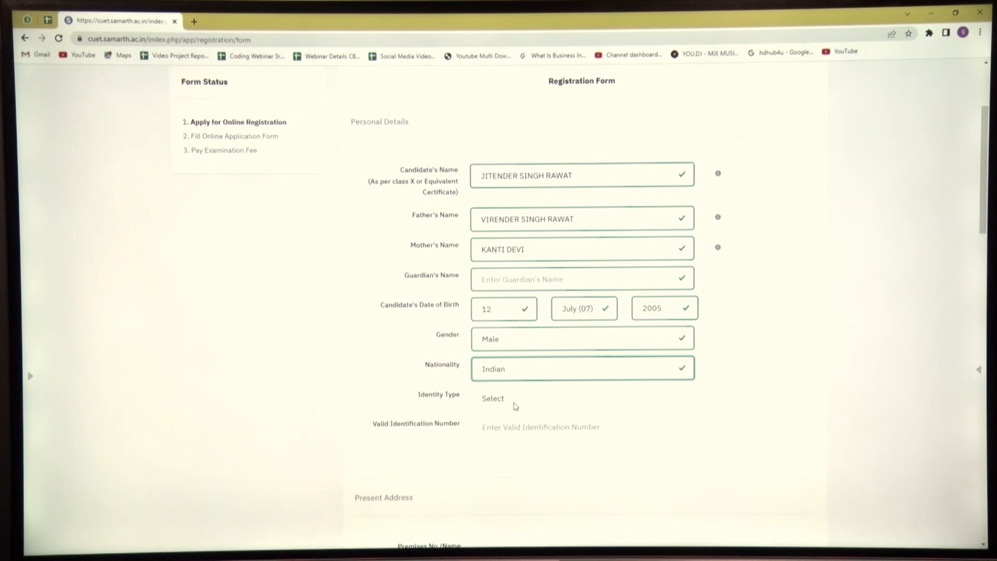
click(517, 403)
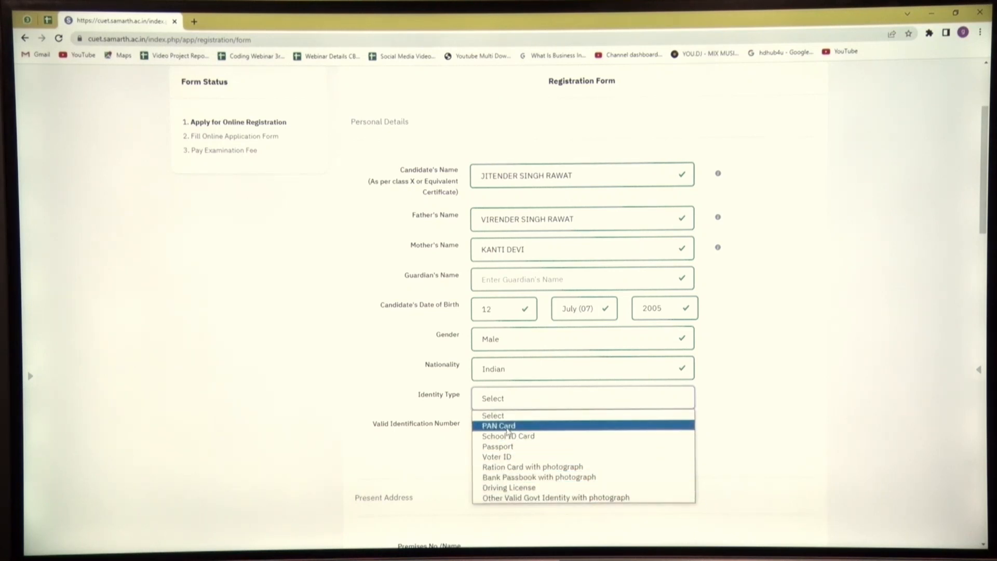
click(515, 498)
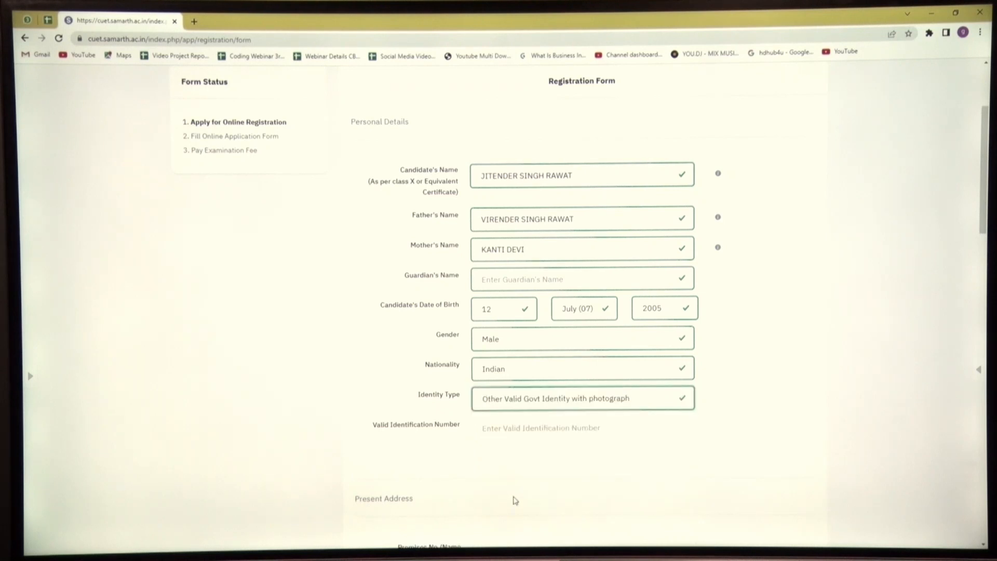
click(533, 426)
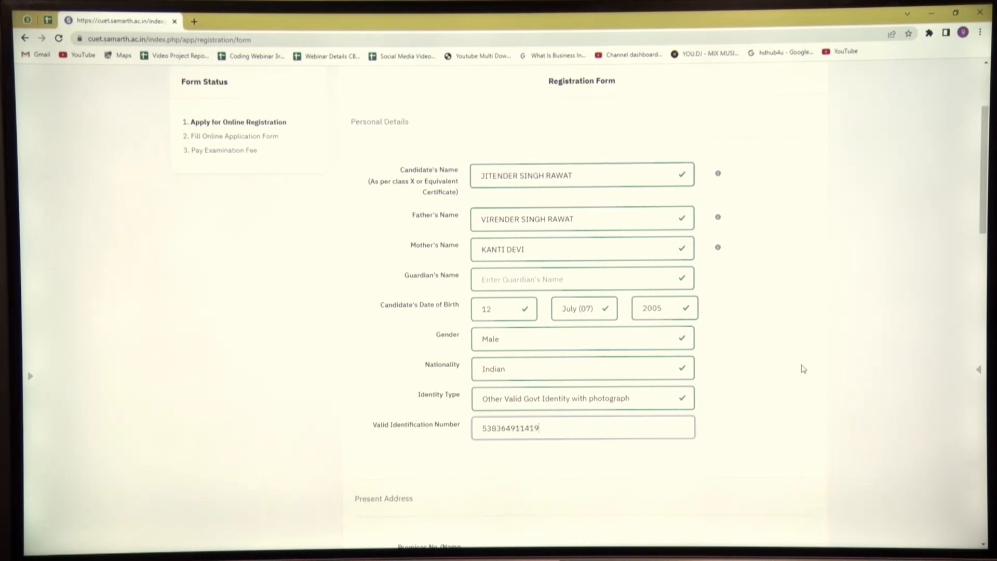
Enter the present address premises and locality.
scroll(803, 368, down, 5)
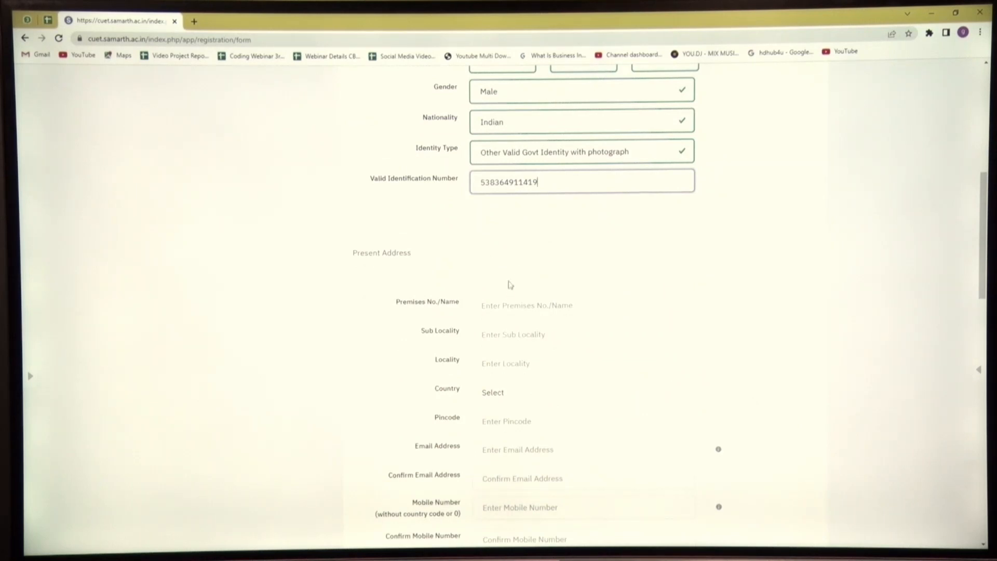
click(518, 306)
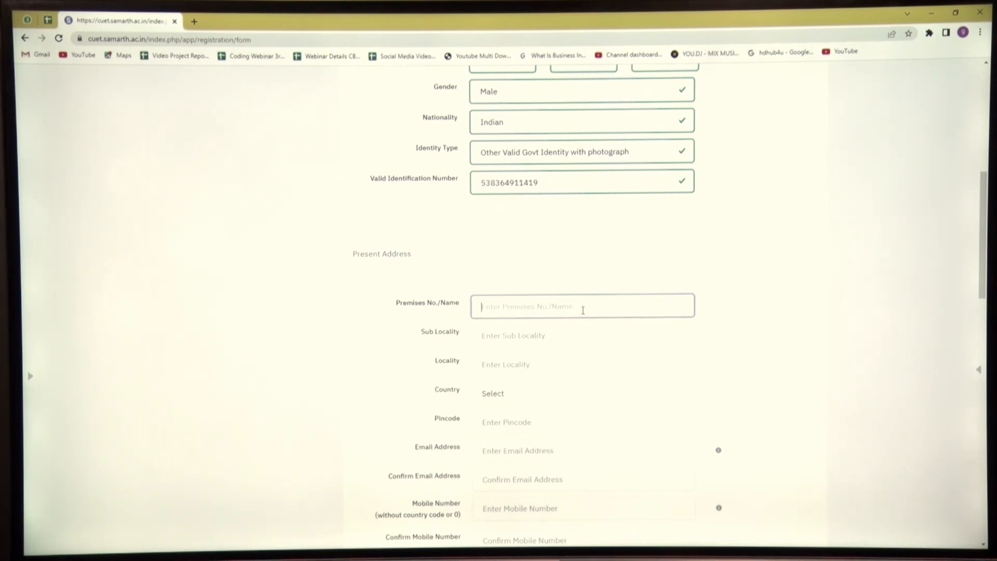
text(VINOD NAGAR)
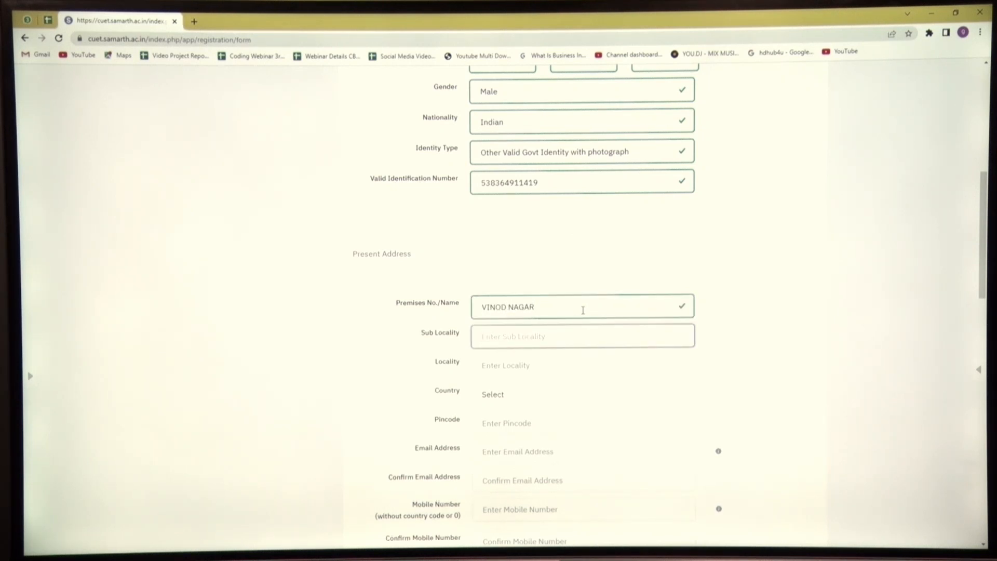
text(DELHI)
key(Tab)
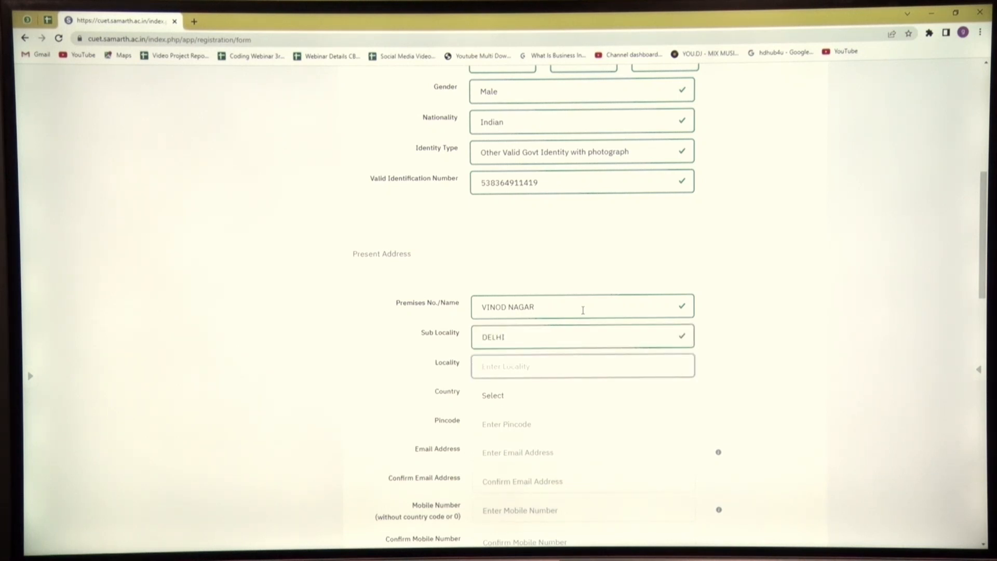
text(NEW DELHI)
Fill in the present address country, state/UT and district, and enter the pincode.
key(Tab)
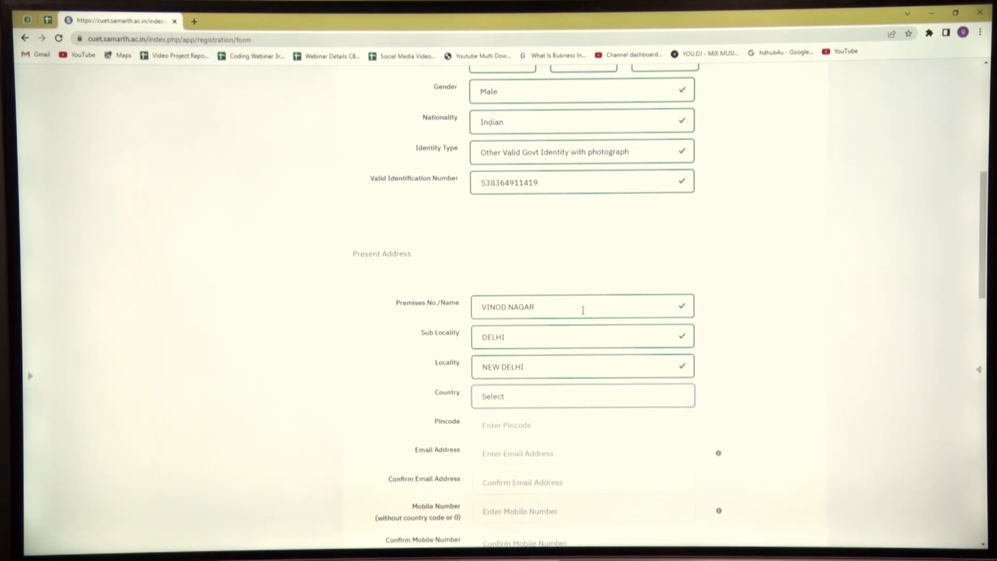
text(India)
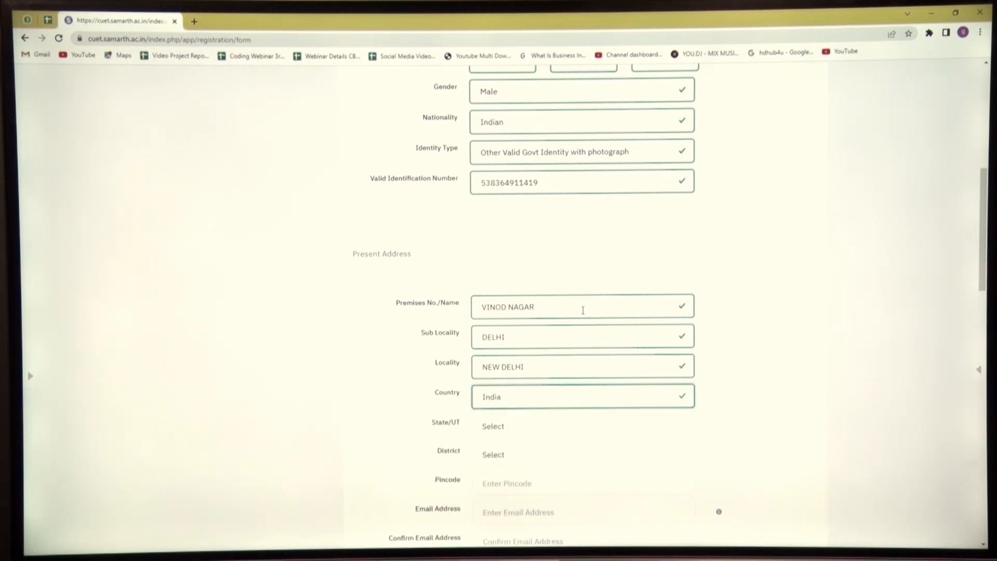
key(Tab)
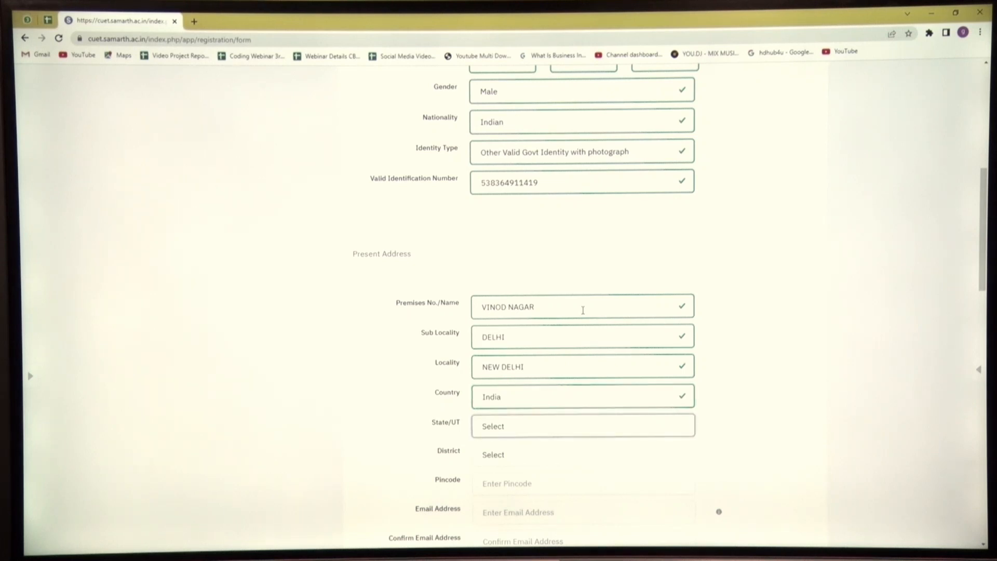
text(DELHI)
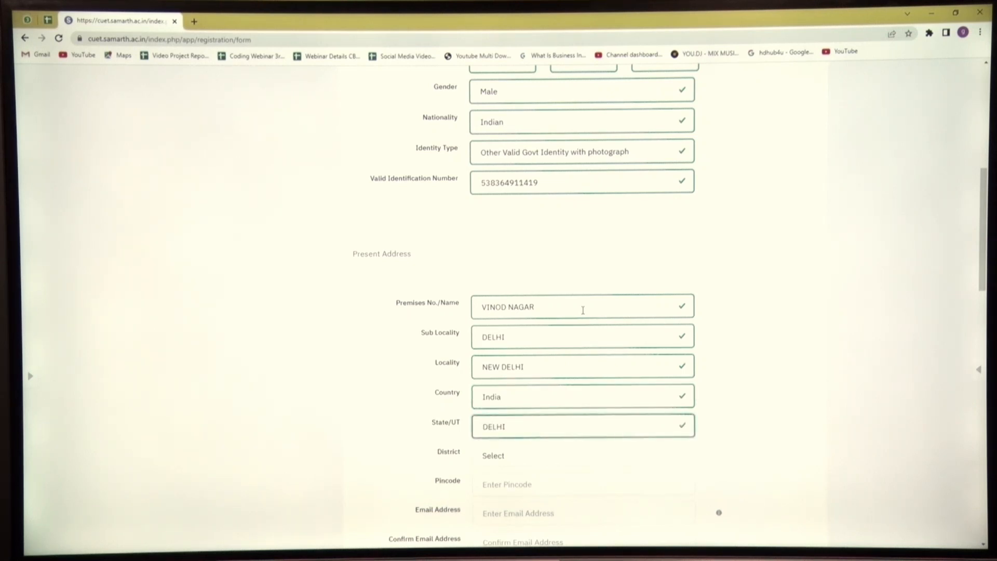
key(Tab)
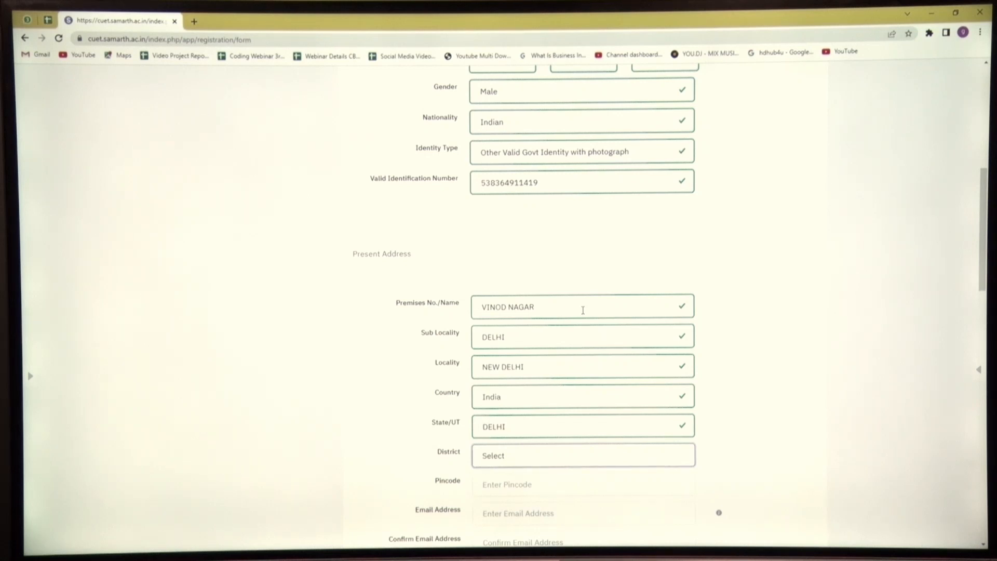
text(s)
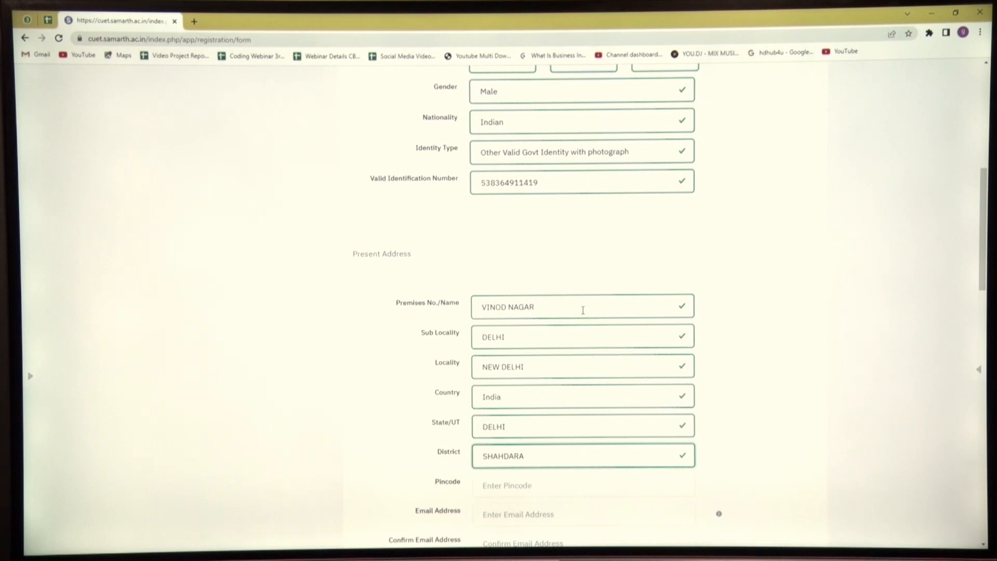
scroll(812, 312, down, 3)
text(110092)
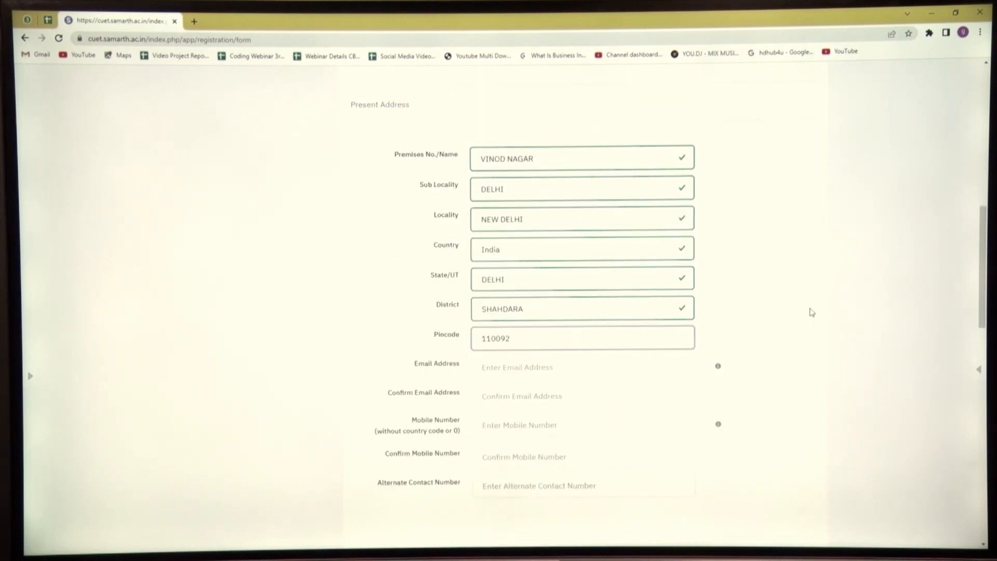
Enter the e-mail address and repeat it in the confirmation field.
scroll(812, 312, down, 2)
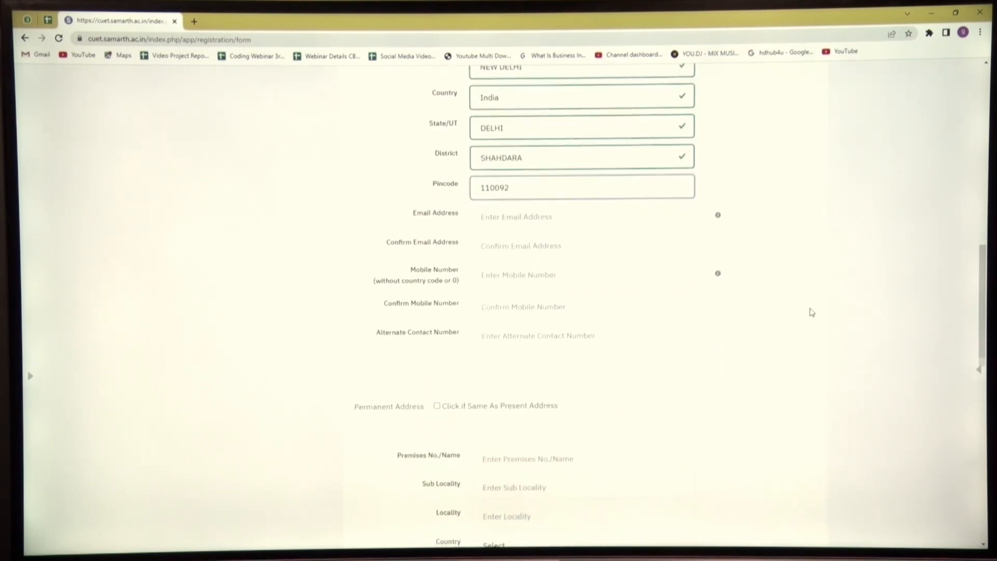
scroll(811, 312, down, 1)
key(Tab)
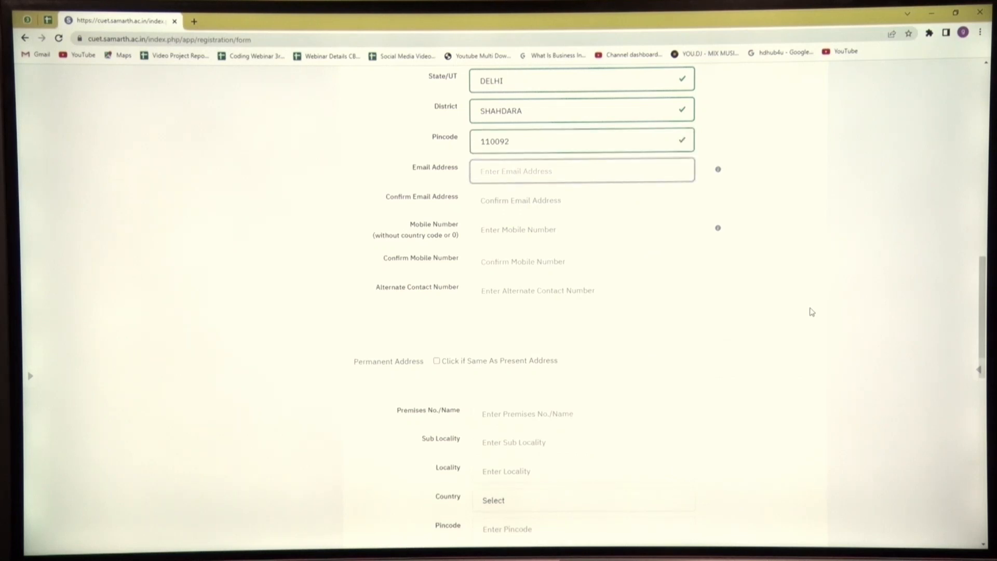
key(Tab)
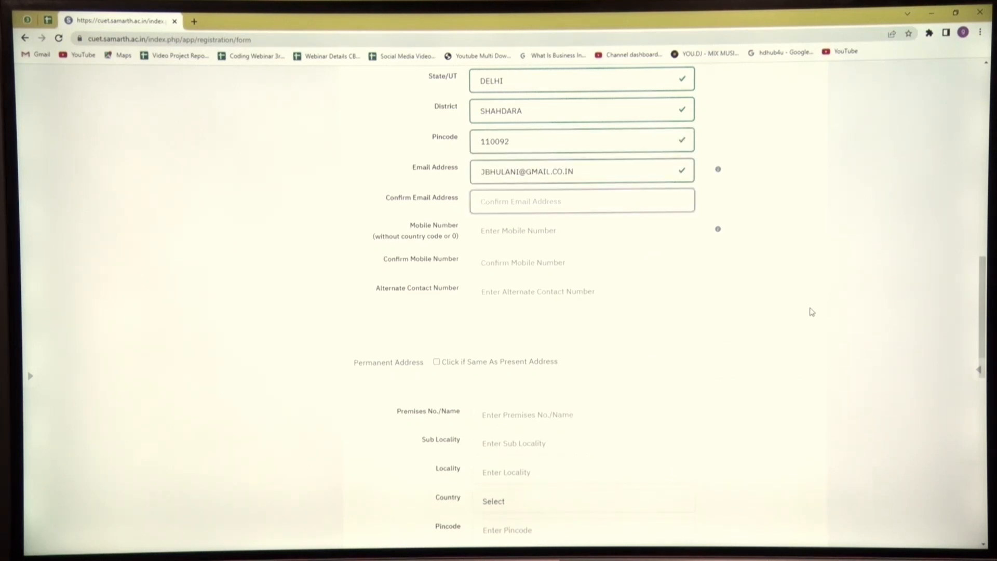
key(Tab)
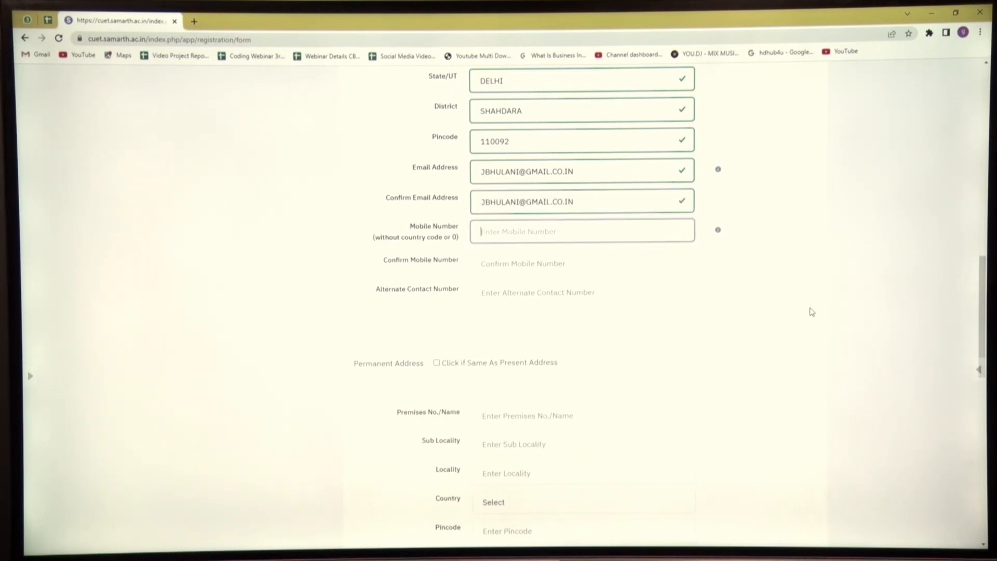
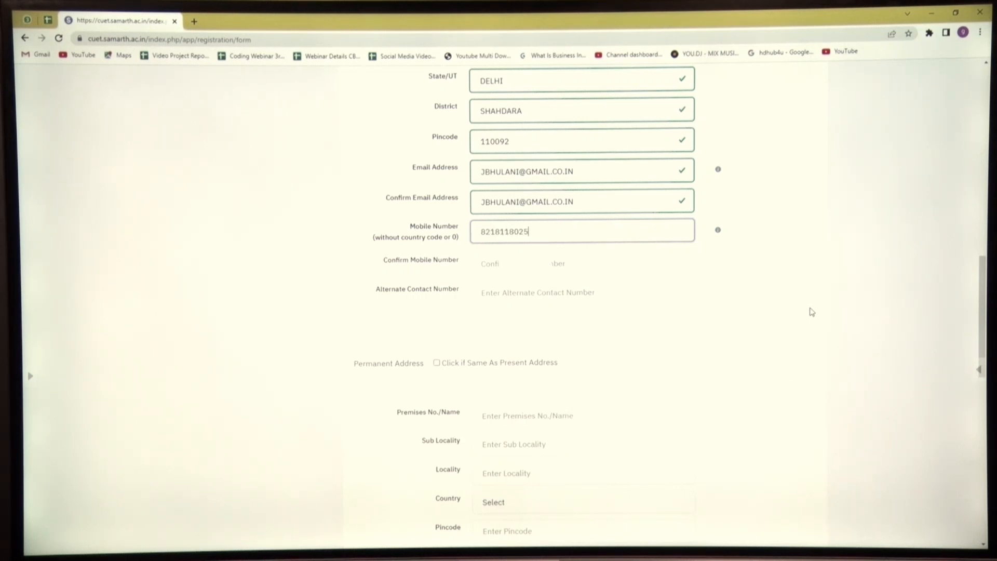
Enter and confirm the mobile number, skip the alternate contact, and copy present address as permanent.
key(Tab)
text(8218)
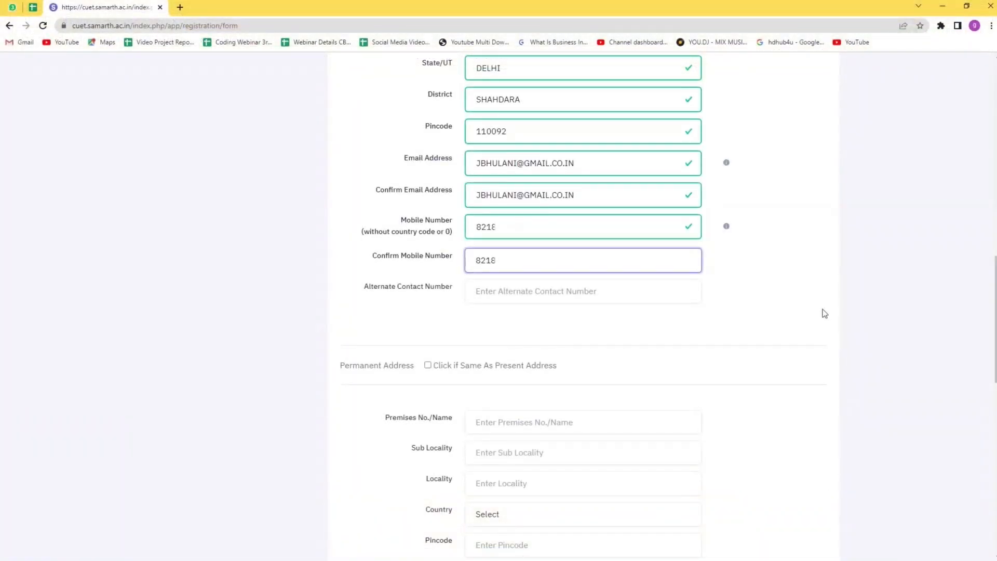
key(Tab)
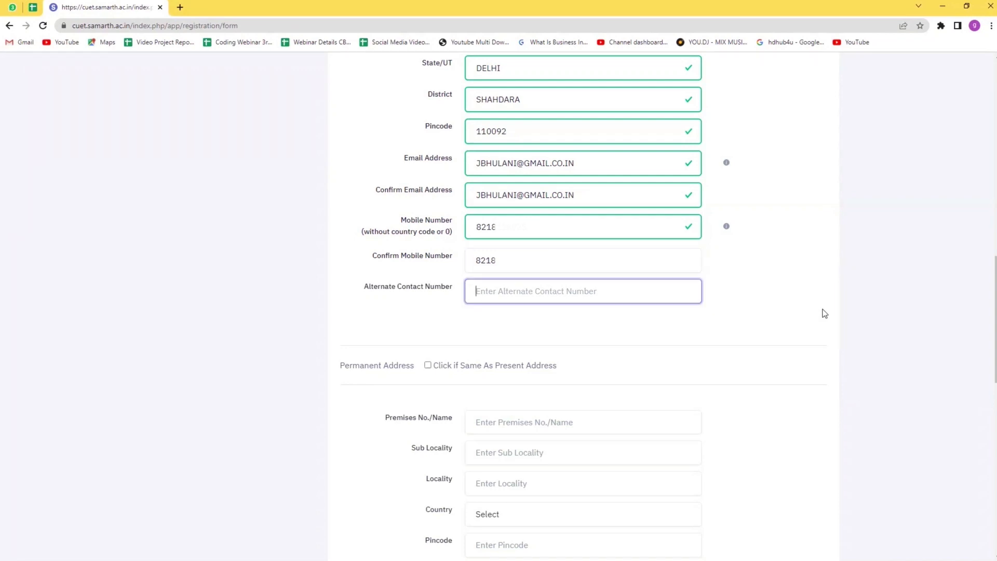
key(Tab)
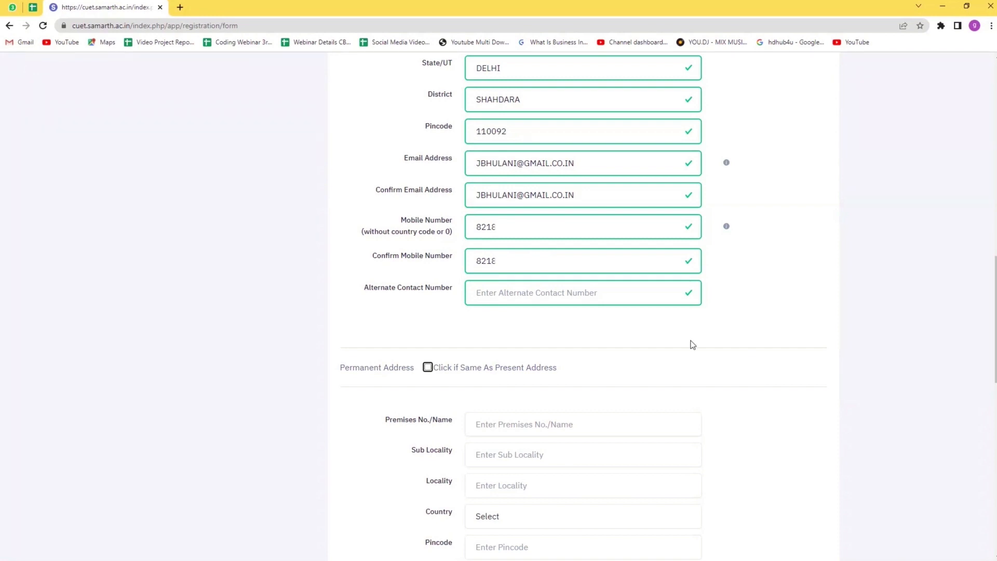
click(428, 367)
Enter the account password and its confirmation.
scroll(466, 360, down, 8)
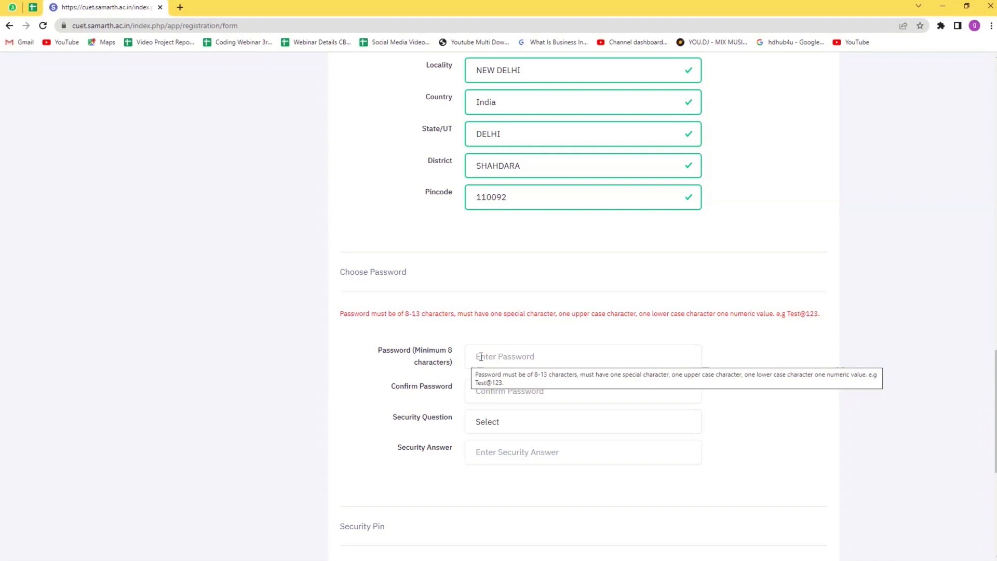
click(510, 354)
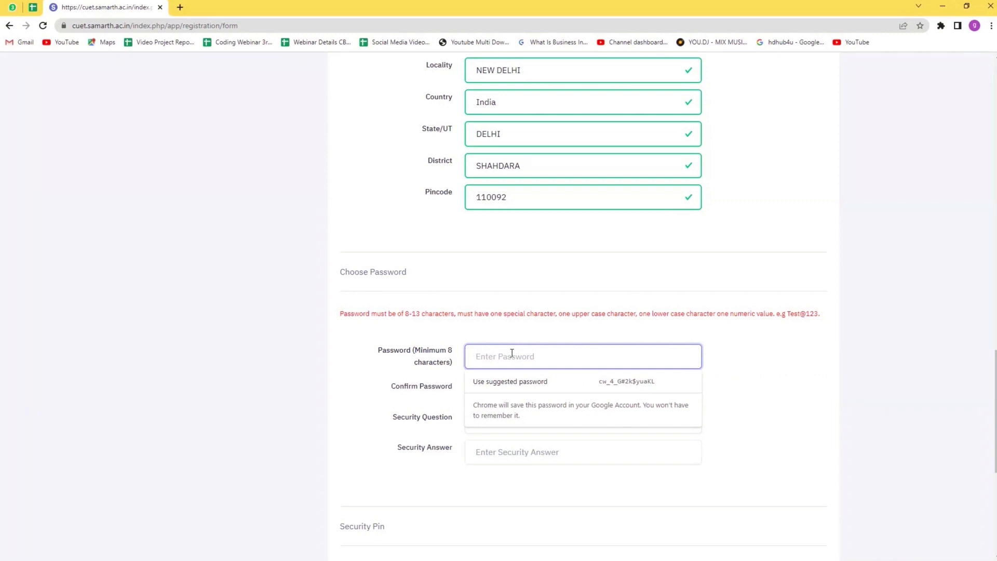
text(•••••)
text(••)
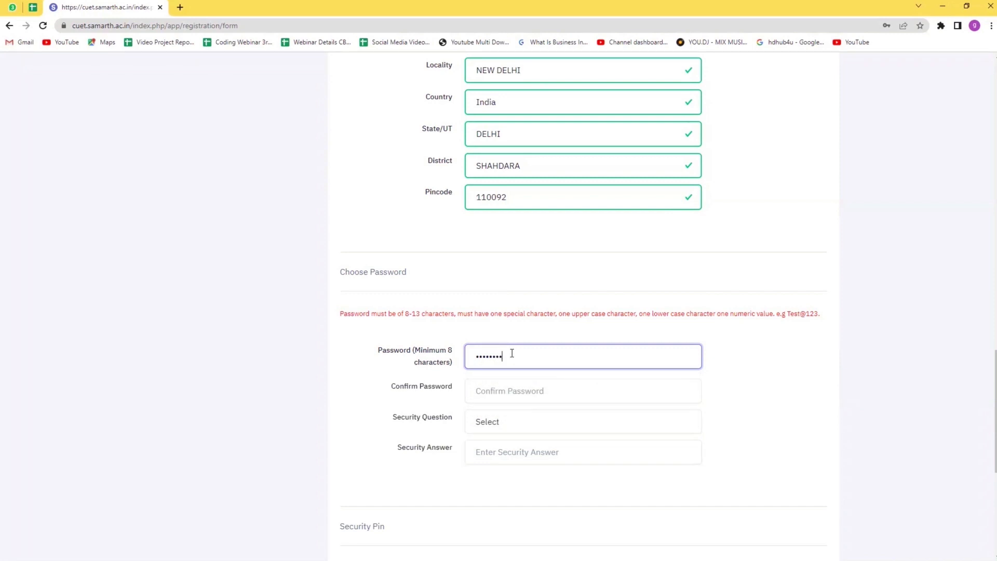
text(••)
key(Tab)
text(•••••)
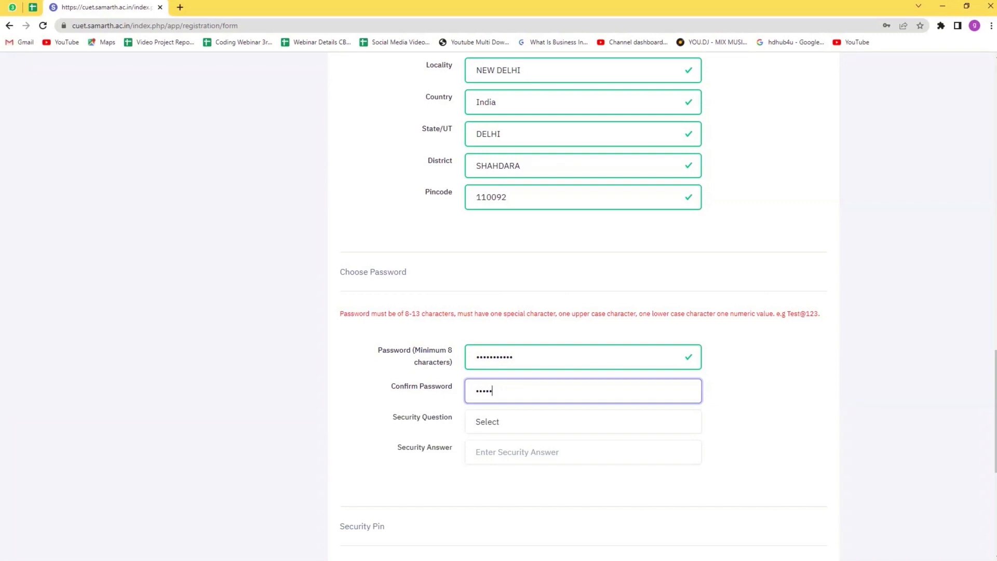
text(•••••)
Choose the security question 'Which is your favourite book ?', type its answer and the captcha pin.
key(Tab)
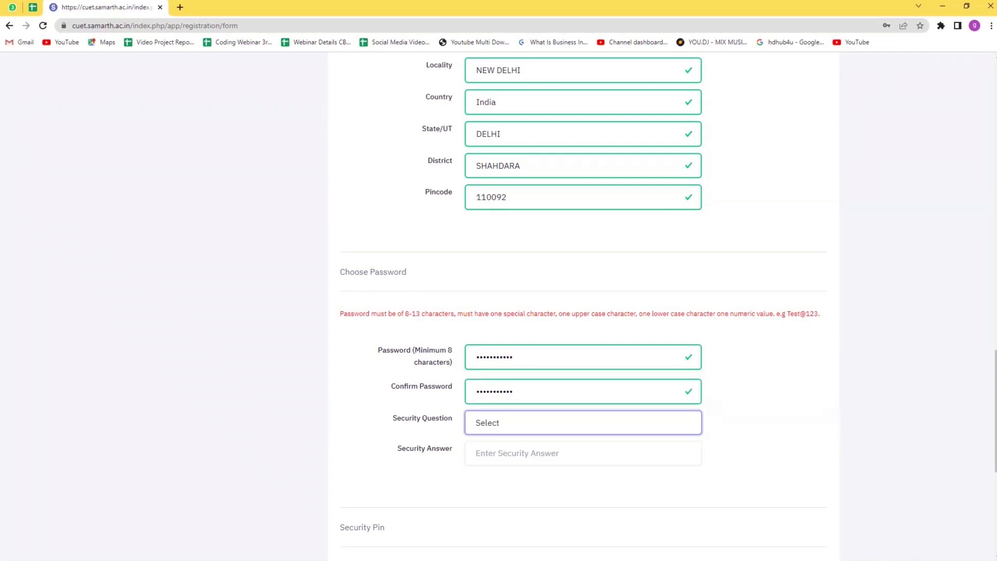
click(597, 422)
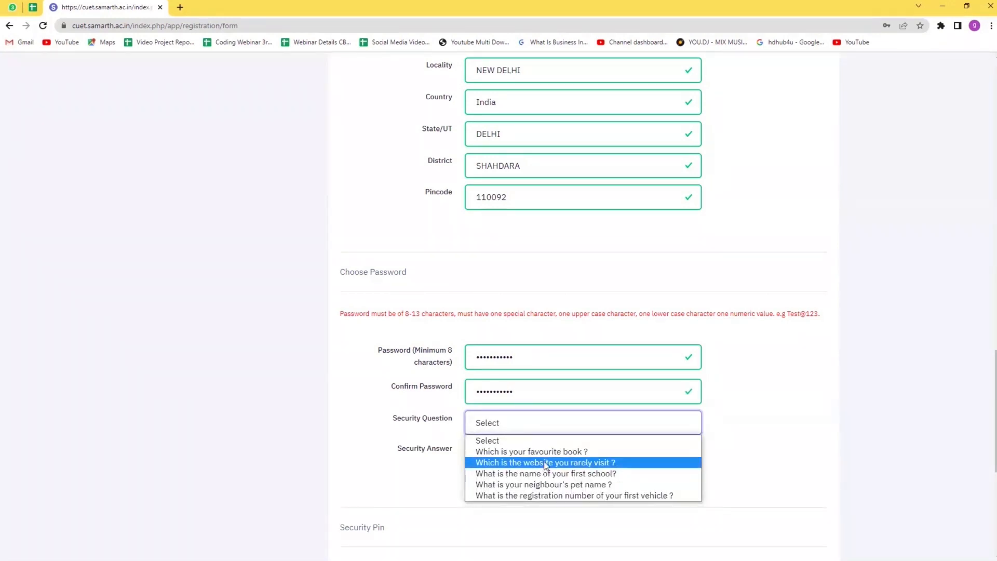
click(548, 451)
click(526, 456)
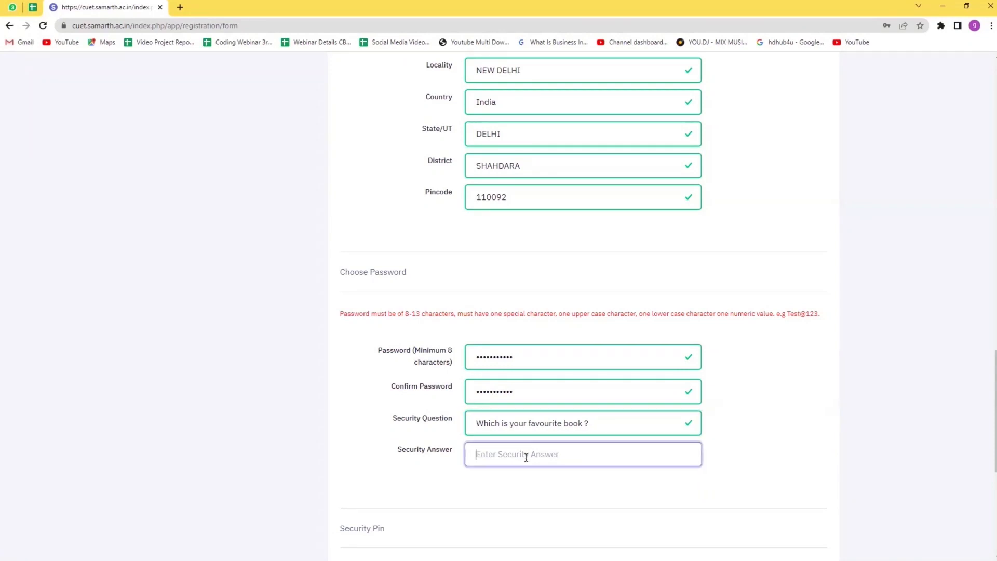
text(••••••••••••)
key(Tab)
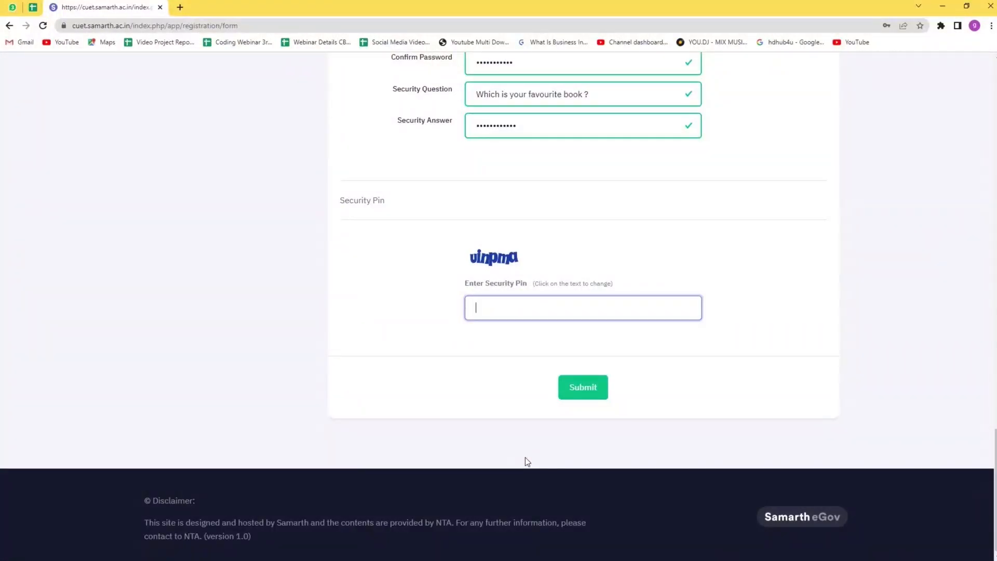
text(uinpma)
Submit the registration form, decline saving the password, and try sending the mobile OTP.
click(582, 389)
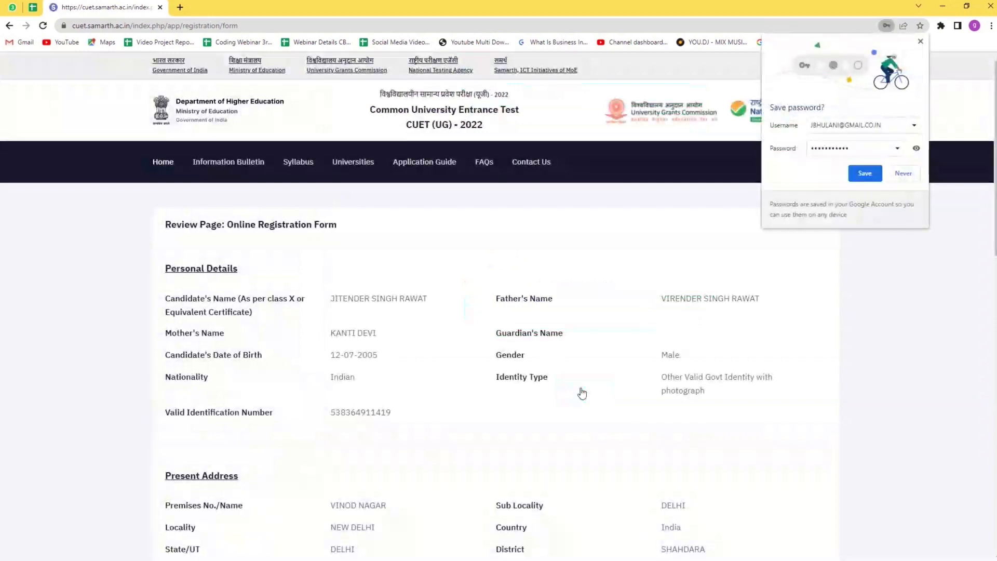
click(903, 173)
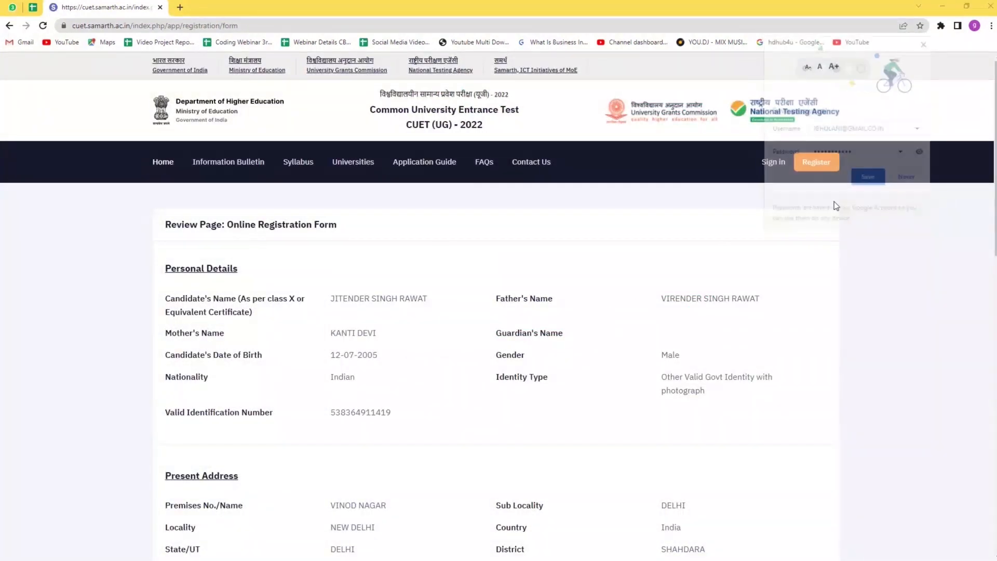
scroll(567, 334, down, 5)
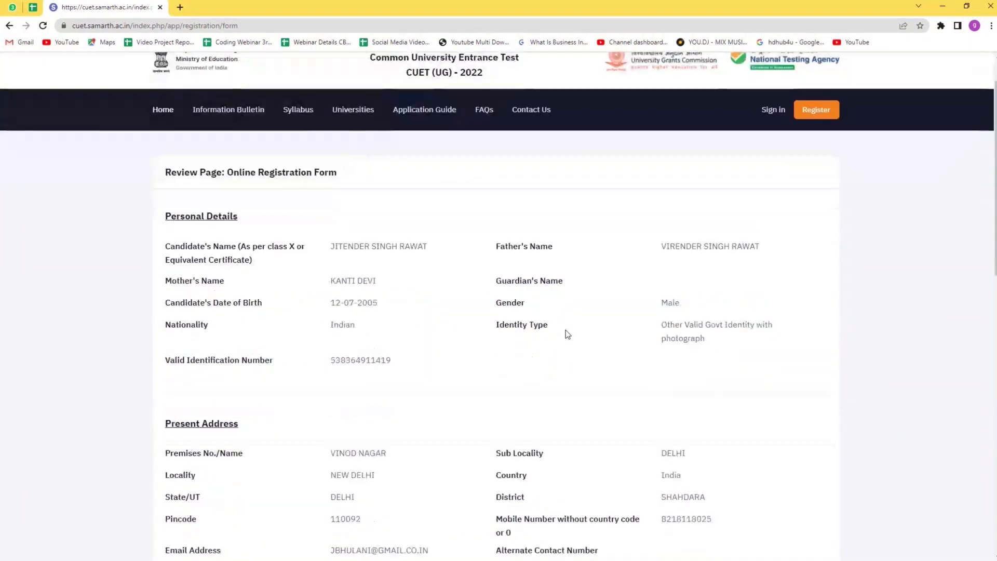
scroll(567, 334, down, 9)
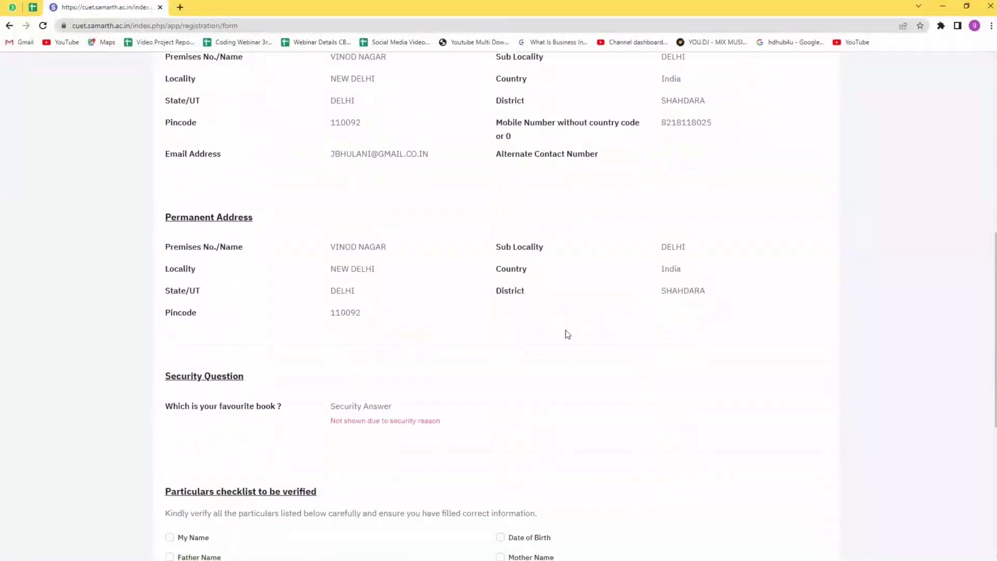
scroll(567, 333, up, 5)
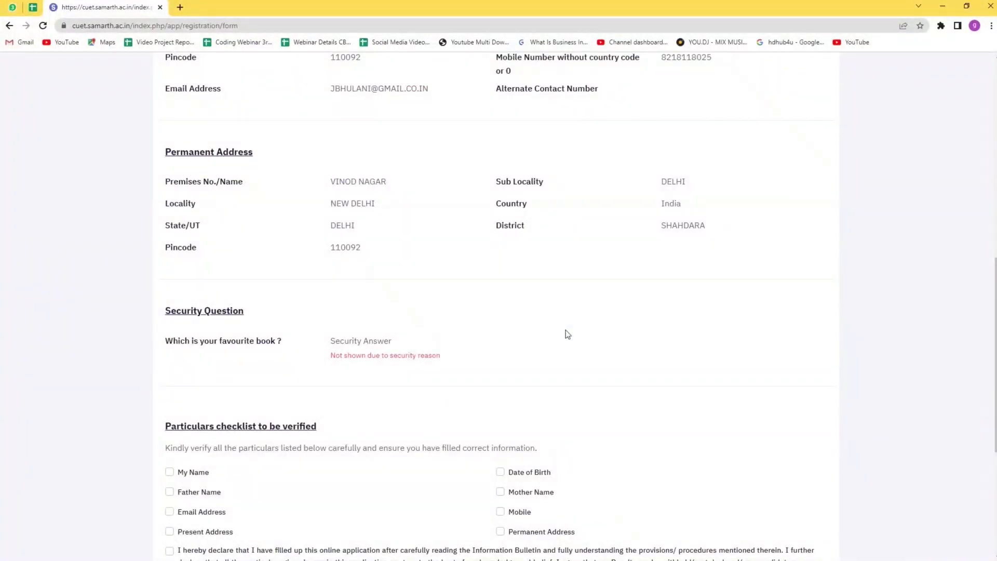
scroll(568, 334, down, 5)
click(732, 401)
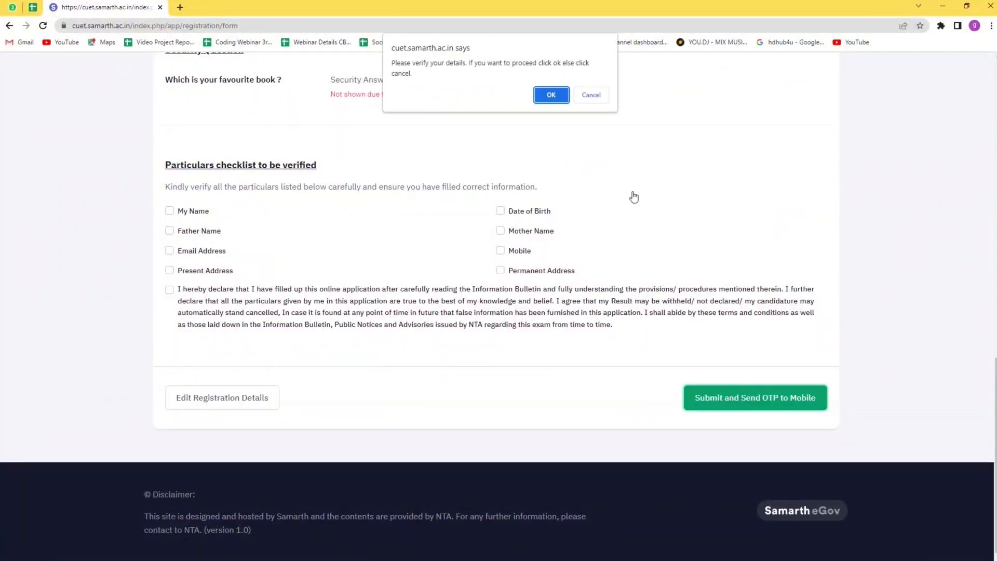
click(551, 92)
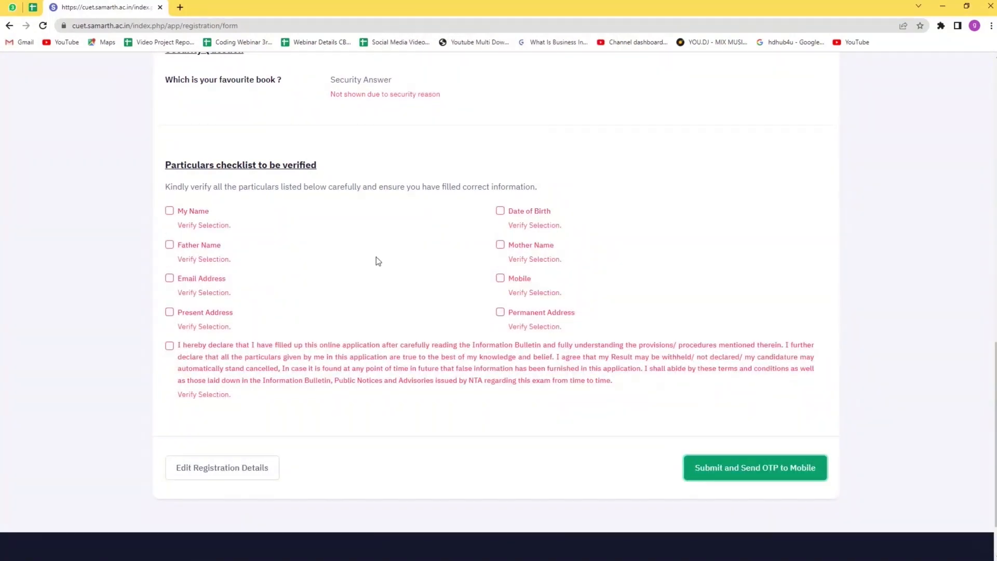
Tick all eight review particulars and the declaration, then submit and confirm sending the OTP.
scroll(324, 239, up, 1)
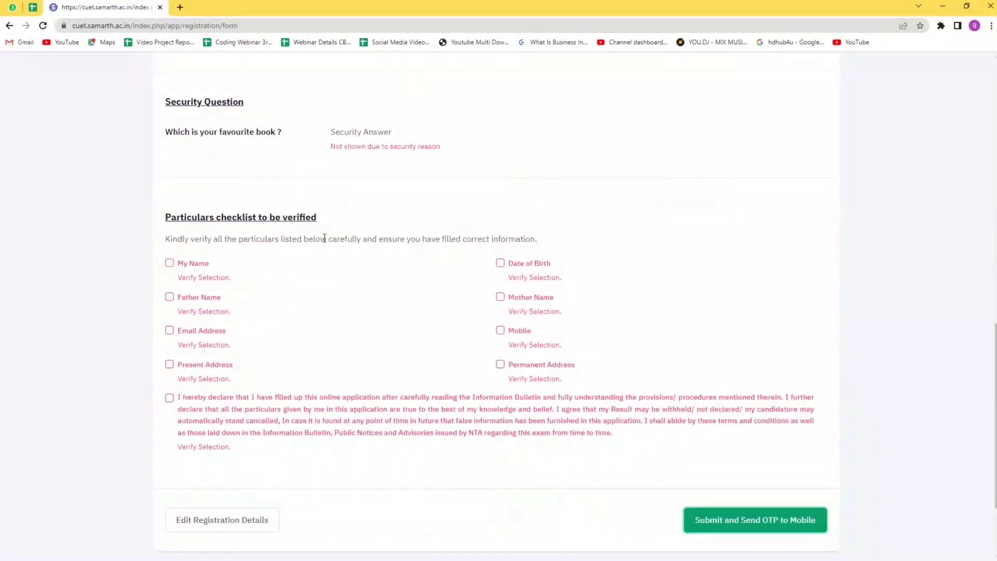
click(170, 263)
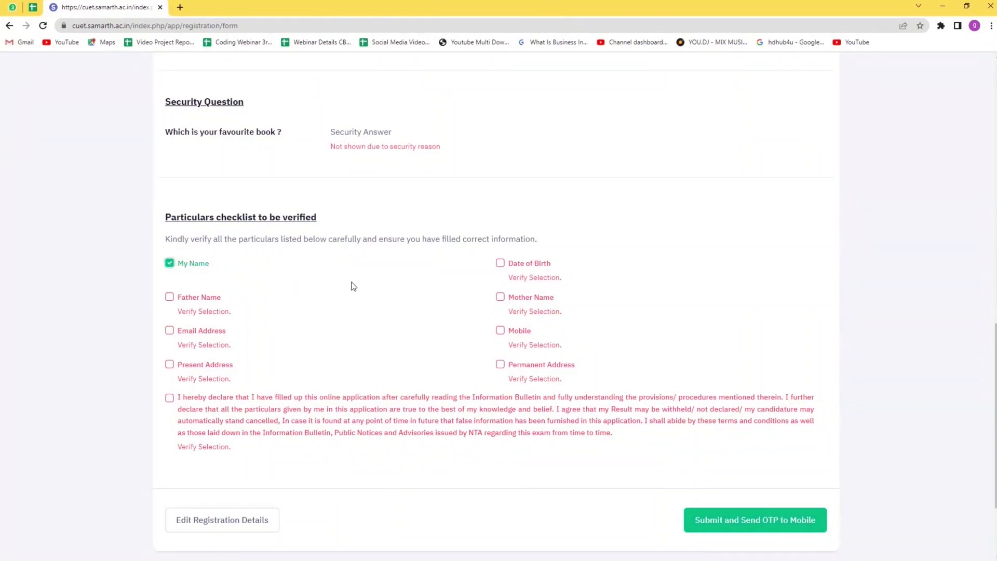
click(500, 263)
click(169, 283)
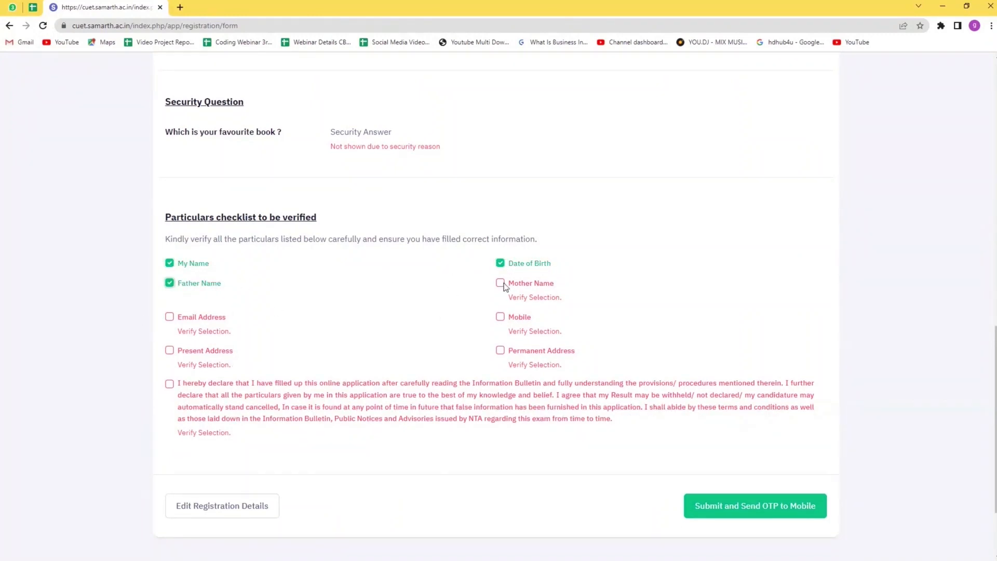
click(500, 283)
click(169, 303)
click(500, 303)
click(169, 323)
click(499, 323)
click(170, 341)
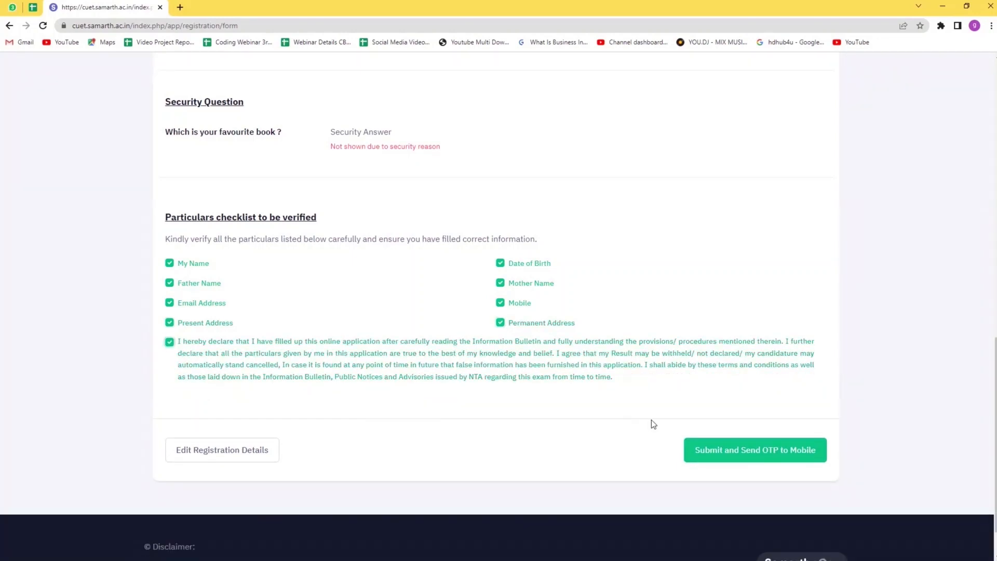
click(704, 455)
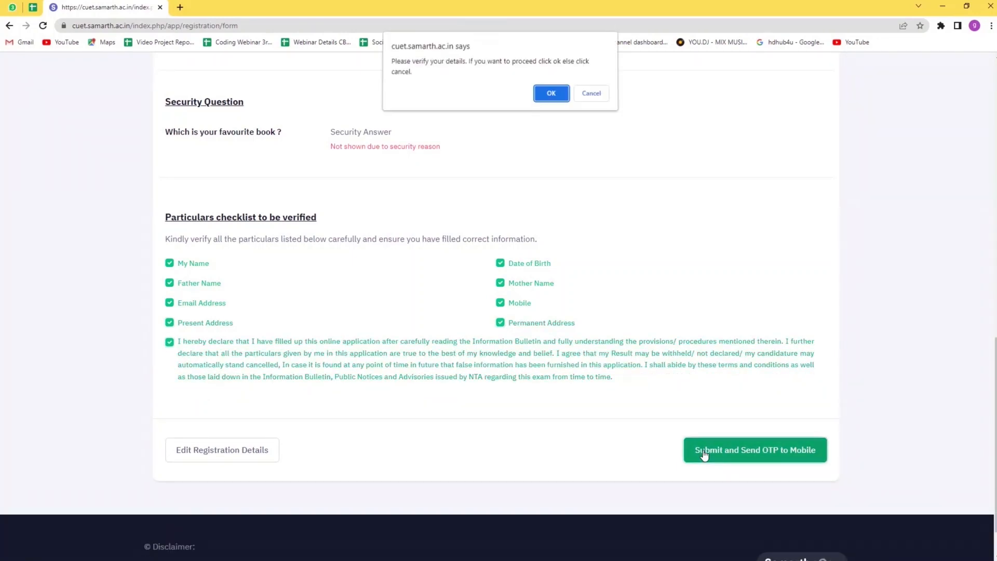
click(542, 103)
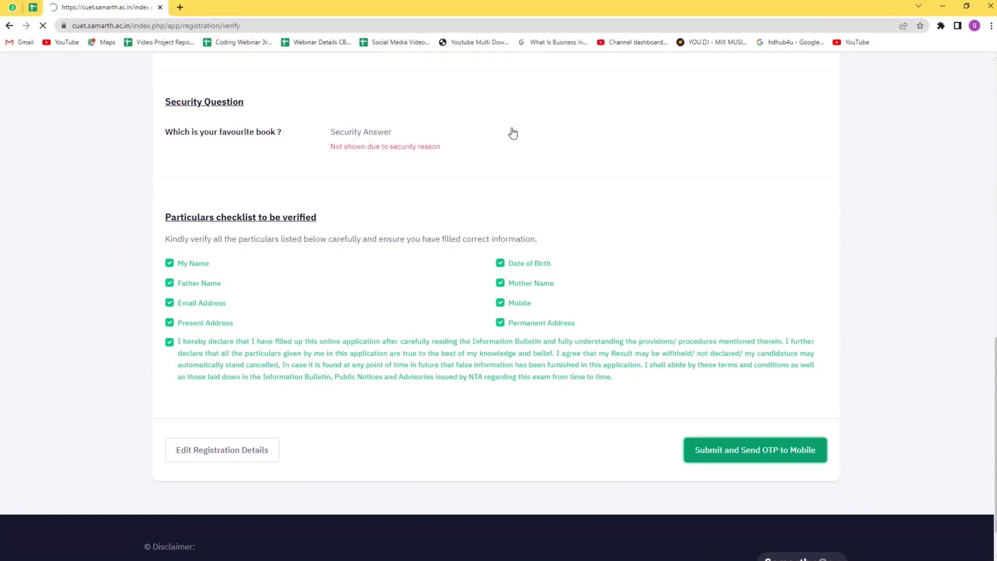
Enter the received mobile OTP and submit it with the security pin.
scroll(429, 252, down, 3)
scroll(430, 251, down, 10)
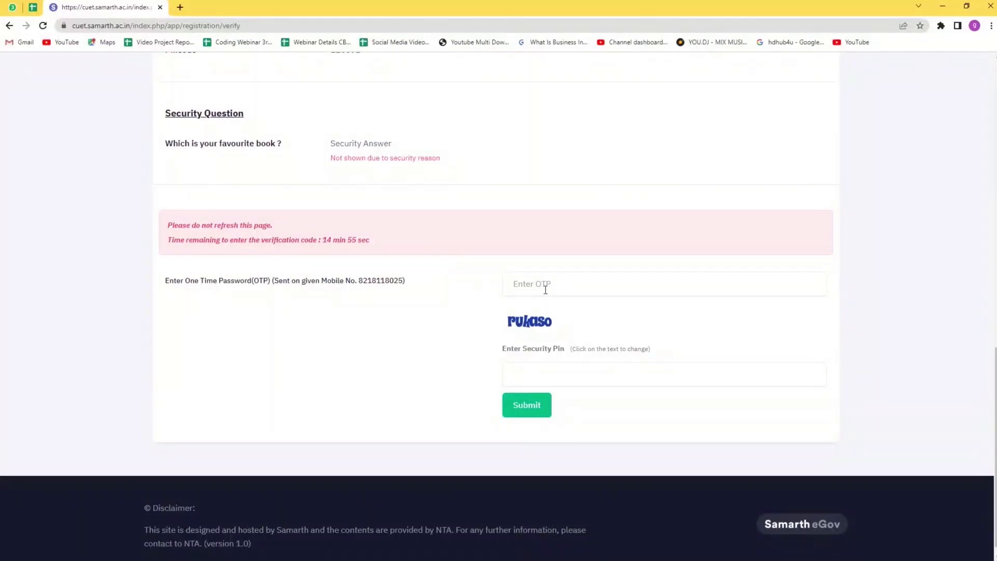
click(568, 282)
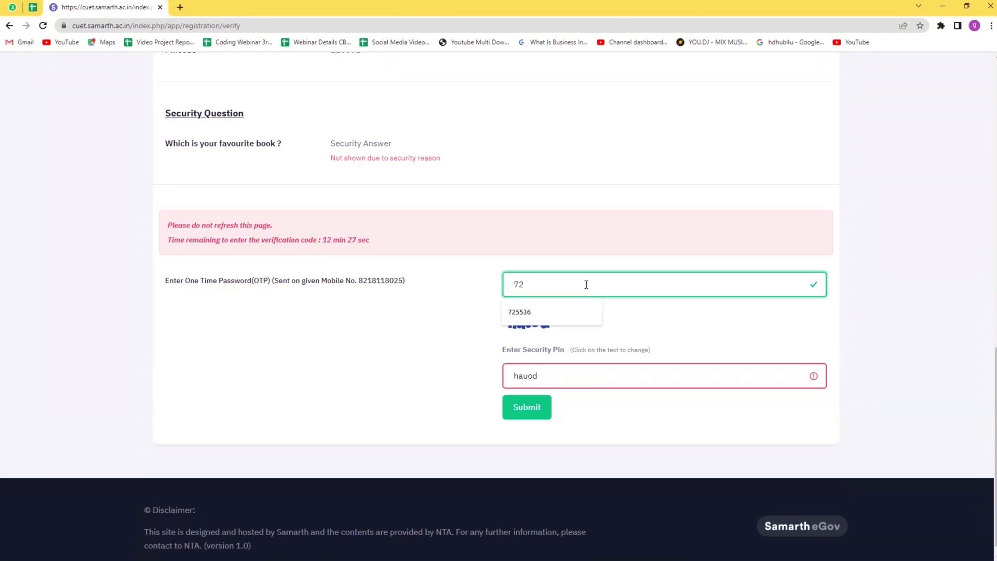
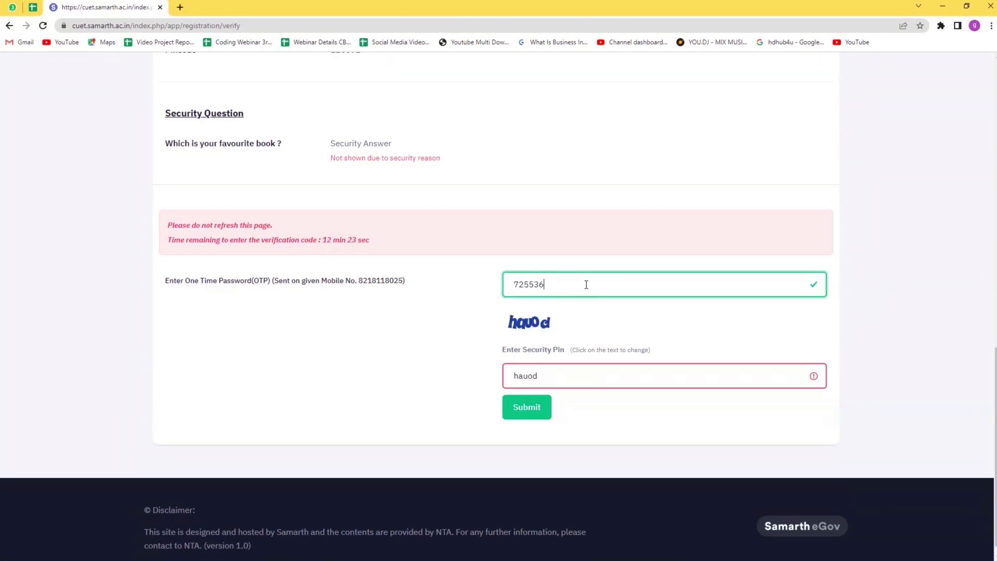
click(523, 414)
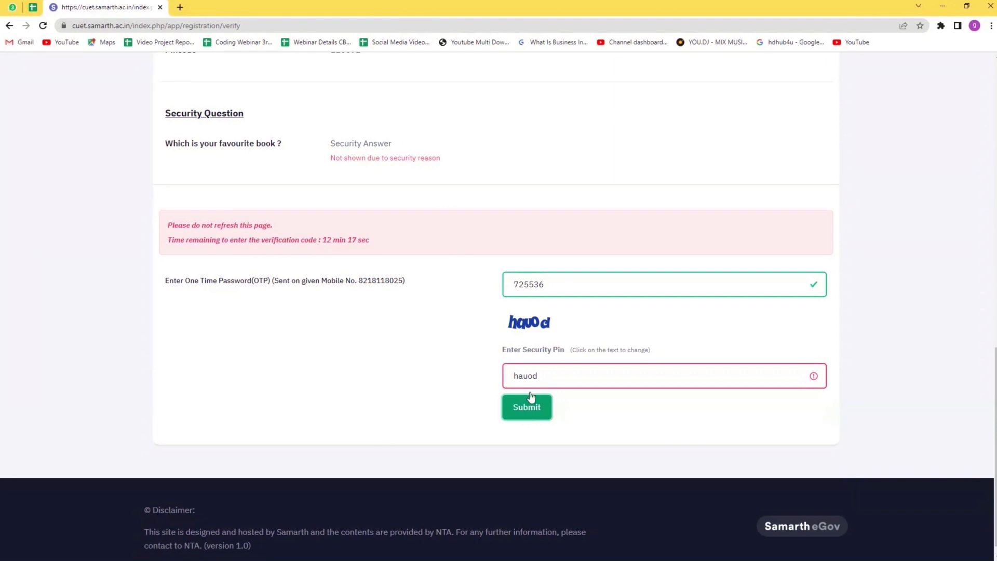
Refresh the captcha, type the new security pin correctly, and resubmit the OTP.
click(527, 326)
click(546, 375)
text(a)
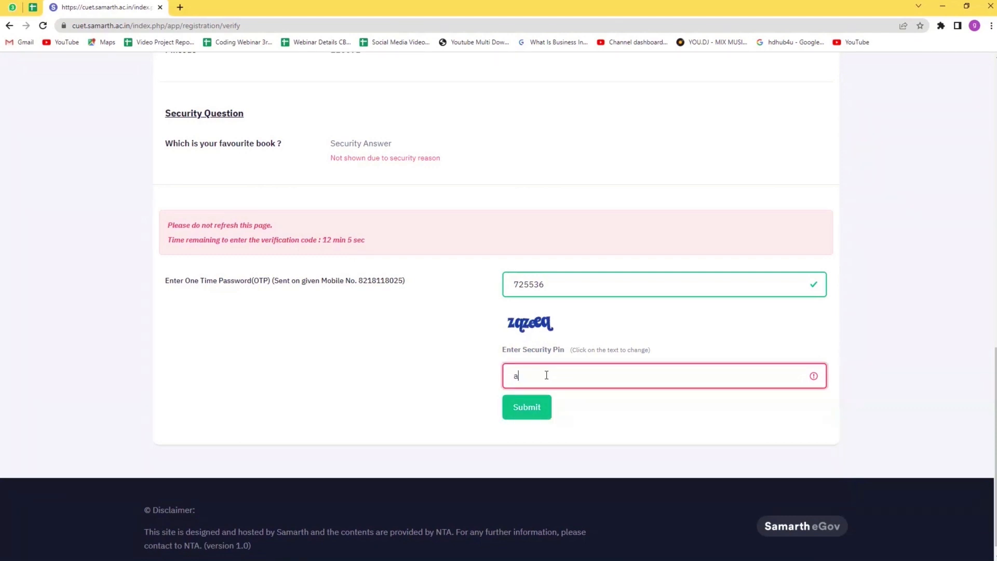
text(a)
key(BackSpace)
key(BackSpace)
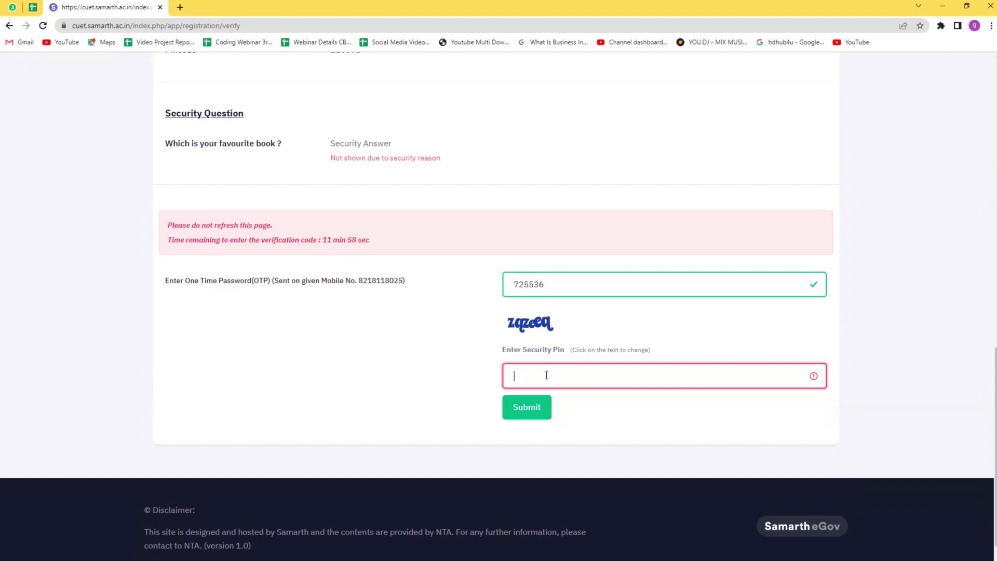
text(zqzeeq)
key(BackSpace)
key(BackSpace)
key(BackSpace)
text(ee)
text(q)
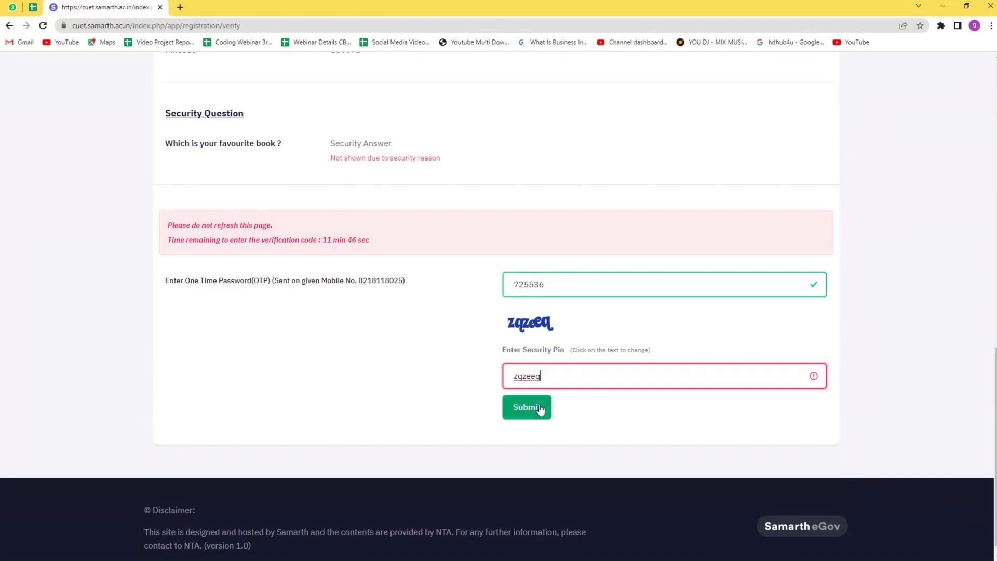
click(535, 413)
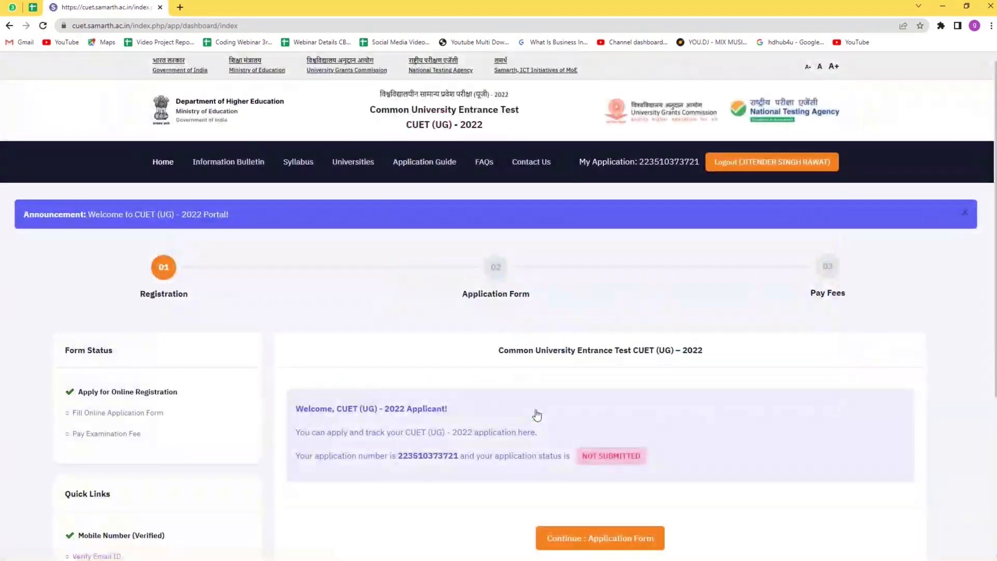
Continue to the application form and set category General/Unreserved with PwBD answered No.
scroll(536, 415, down, 3)
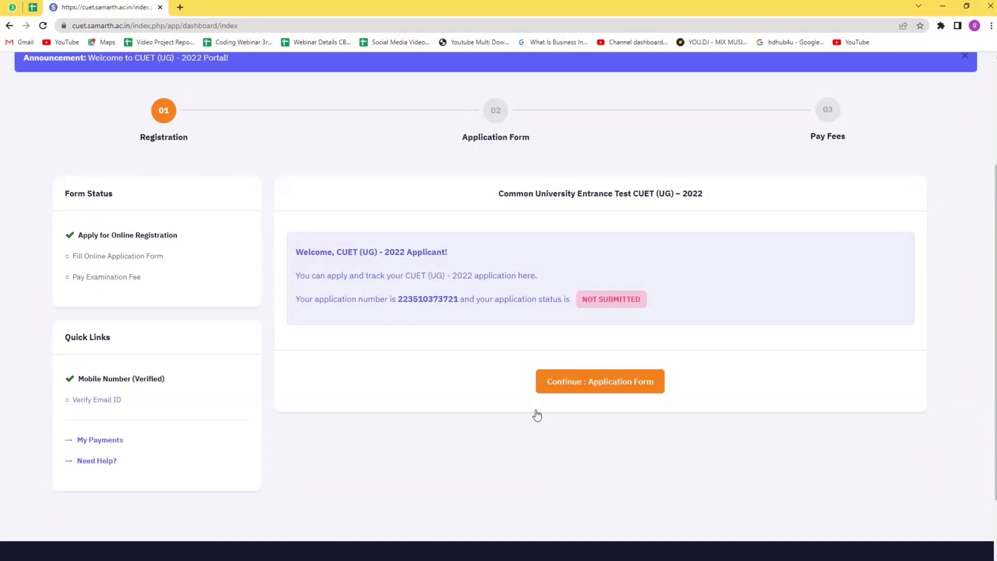
click(592, 388)
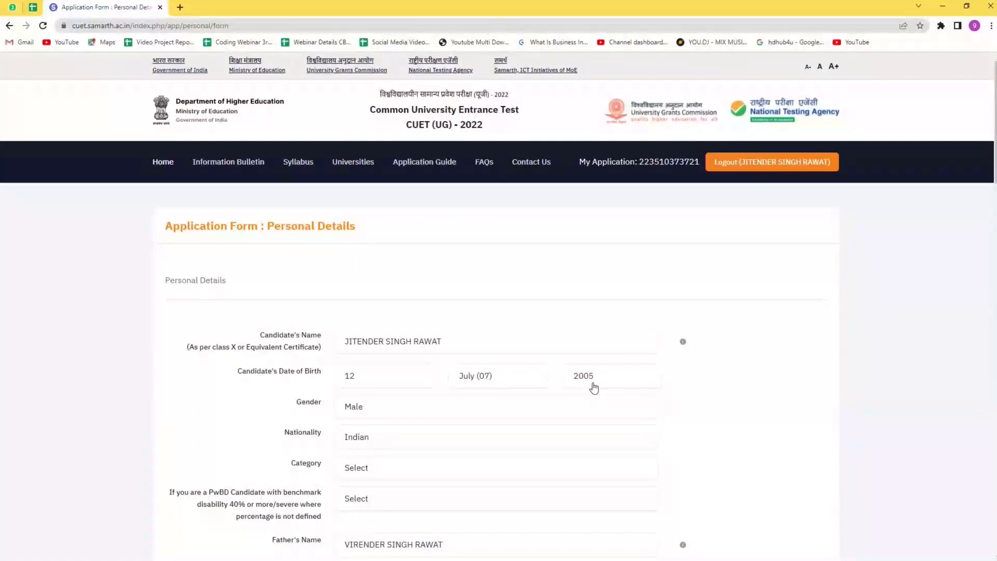
scroll(594, 388, down, 7)
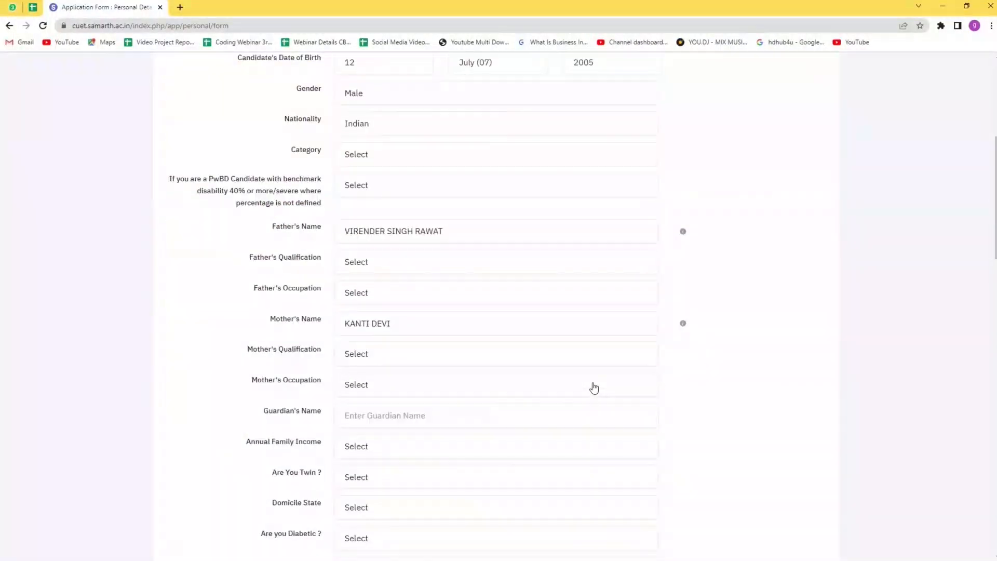
scroll(594, 388, down, 2)
scroll(592, 385, up, 7)
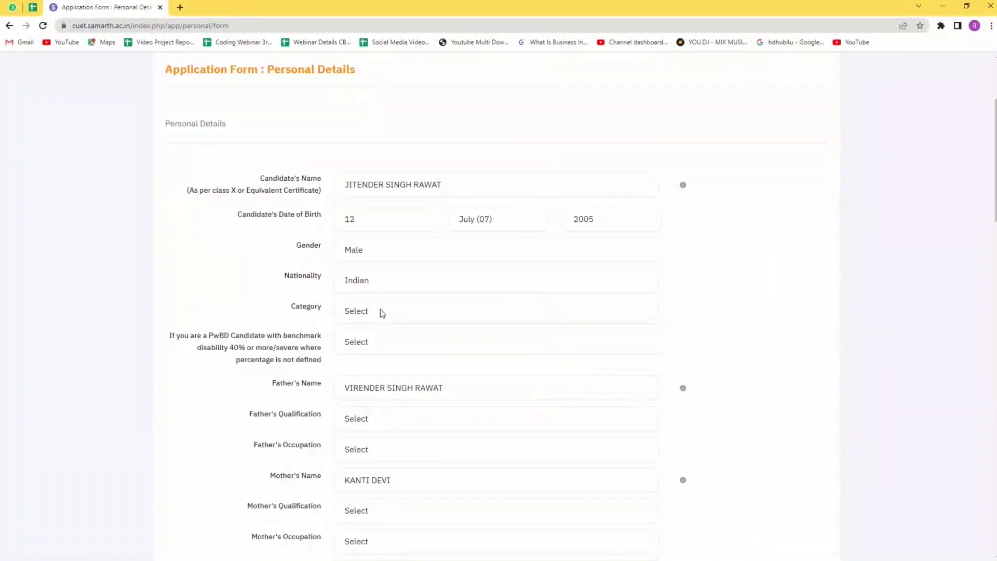
click(458, 317)
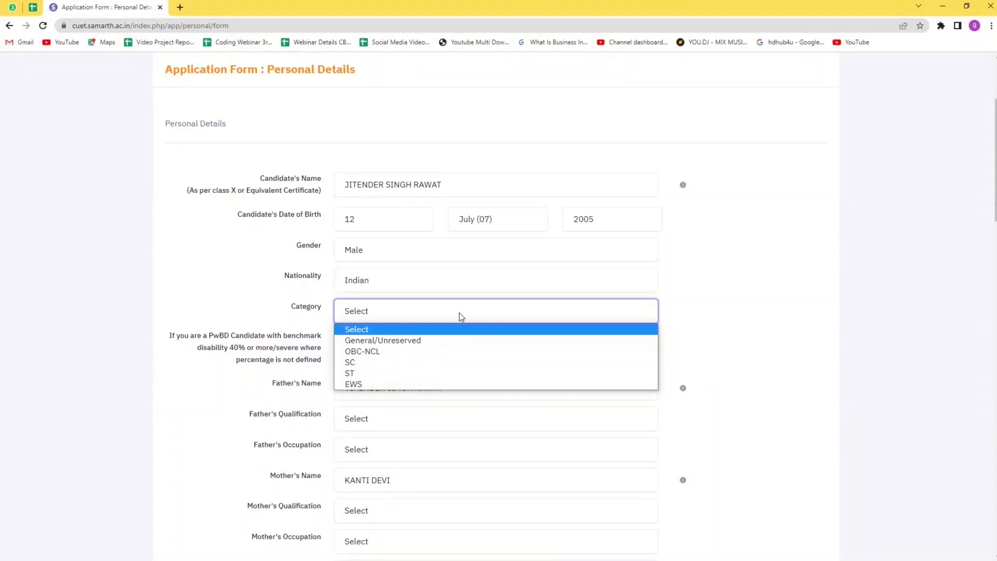
click(443, 342)
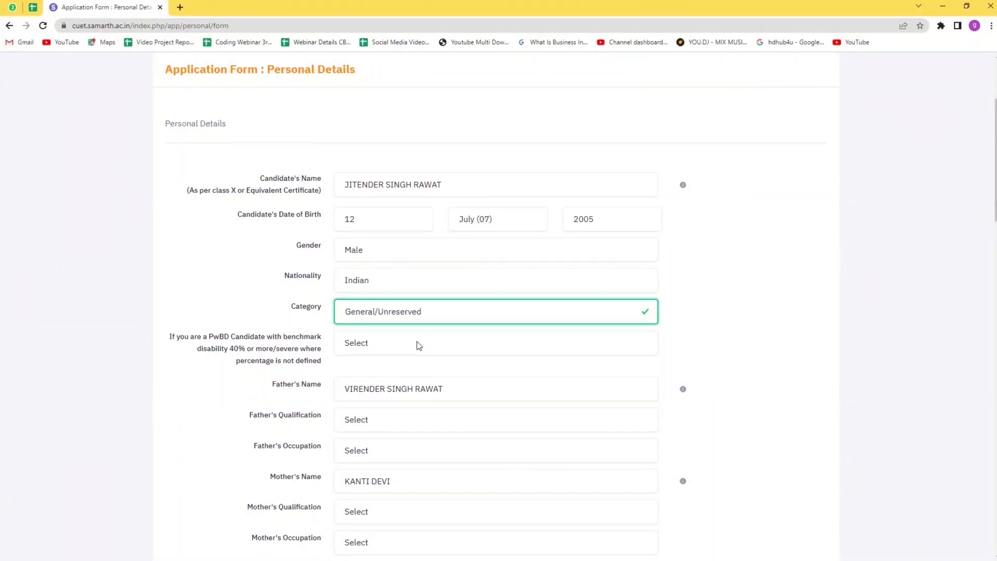
click(417, 344)
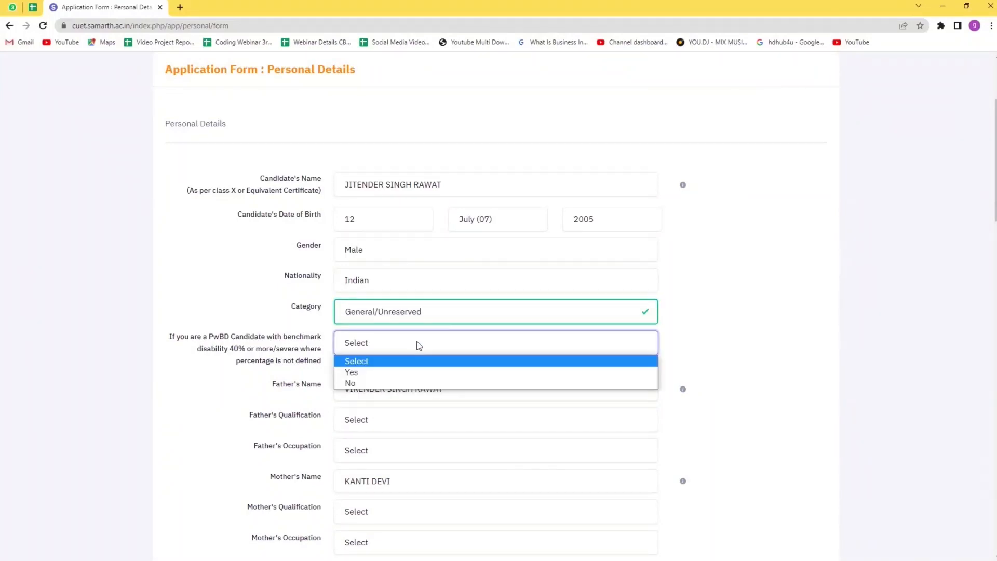
click(414, 385)
Set father's qualification to Graduate and father's occupation to Agriculture.
scroll(433, 398, down, 2)
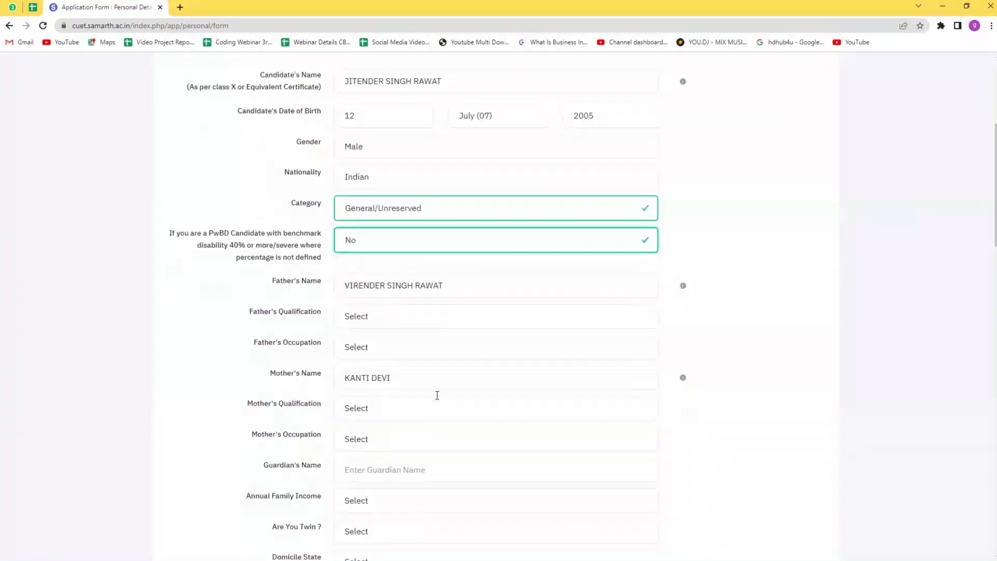
click(417, 321)
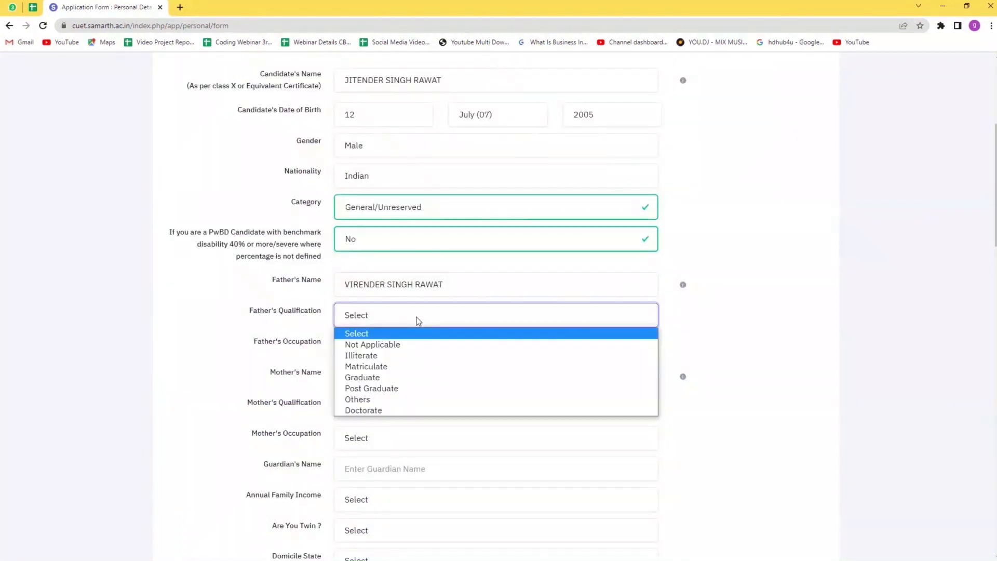
click(419, 378)
click(420, 353)
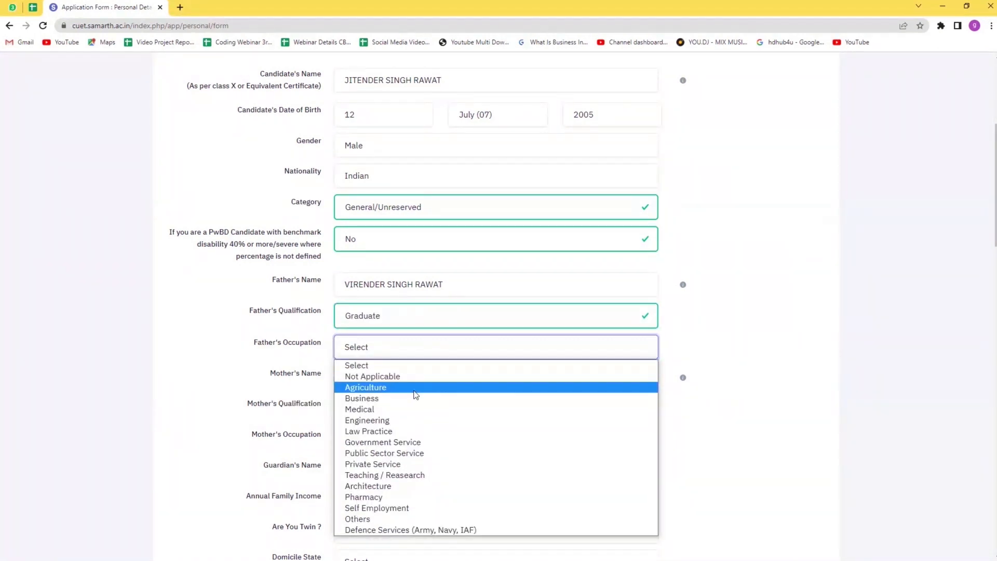
click(415, 389)
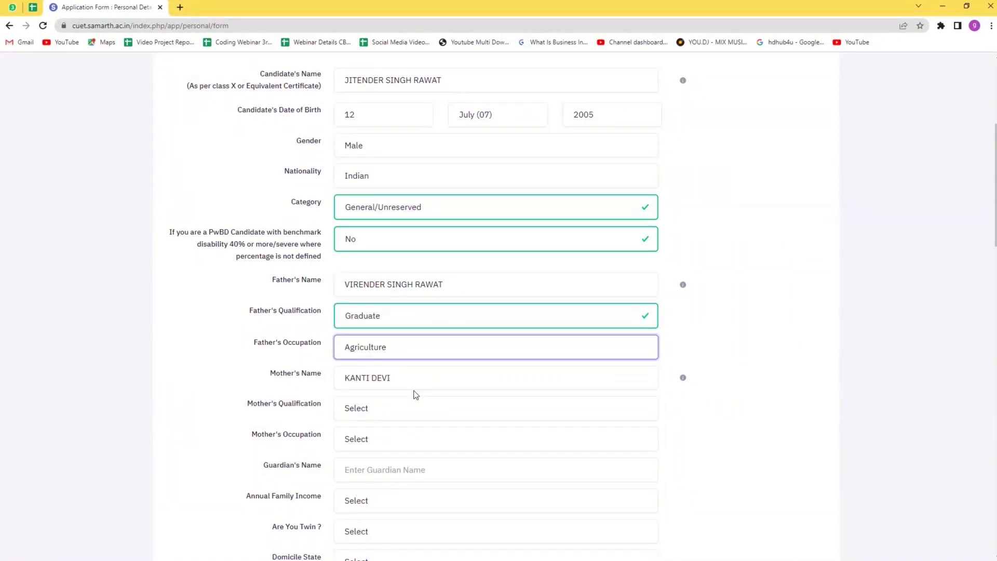
click(419, 348)
click(419, 348)
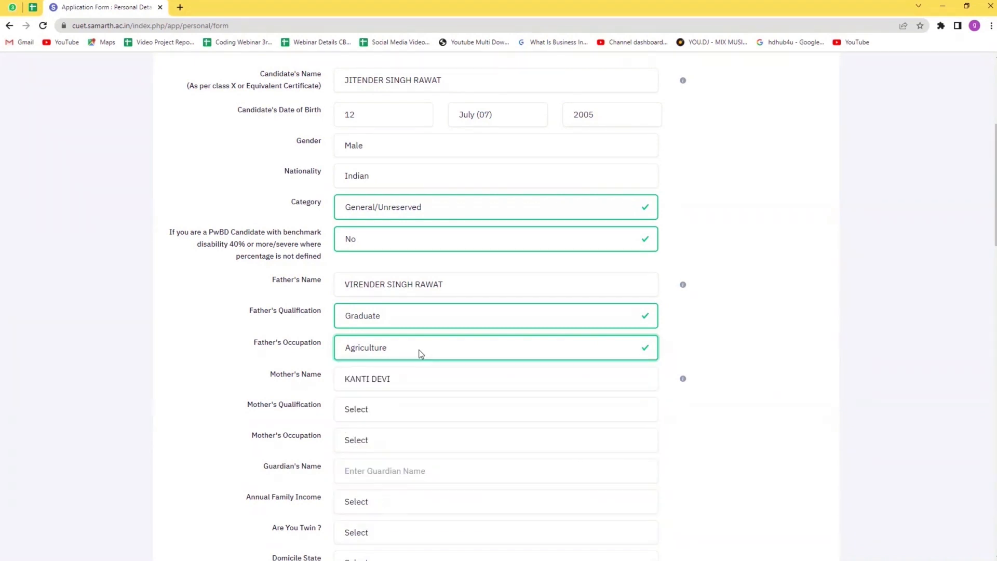
Set mother's qualification Matriculate, occupation Others (Including House Wife), family income RS. 600001 - 700000.
click(415, 410)
scroll(416, 412, down, 2)
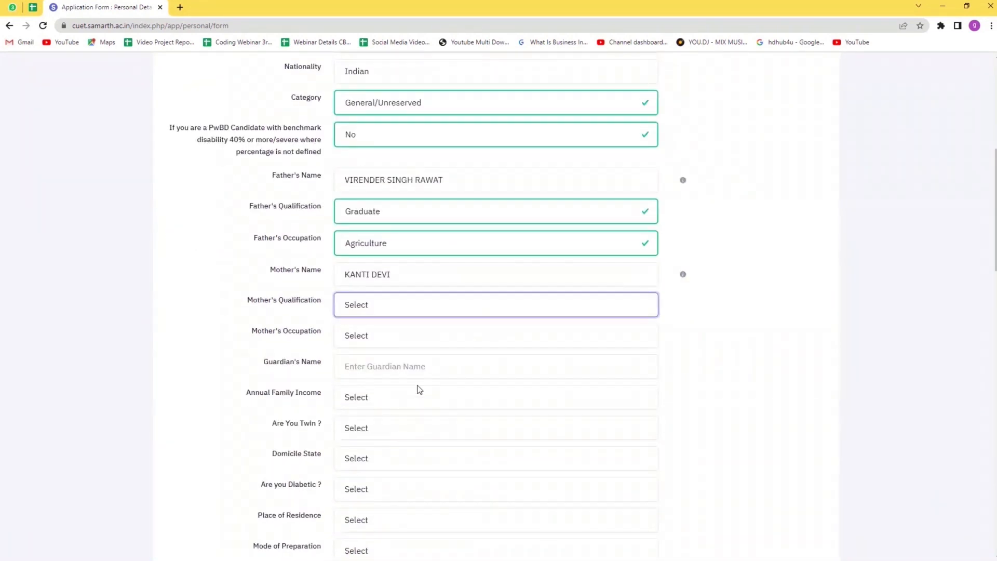
click(403, 308)
click(383, 355)
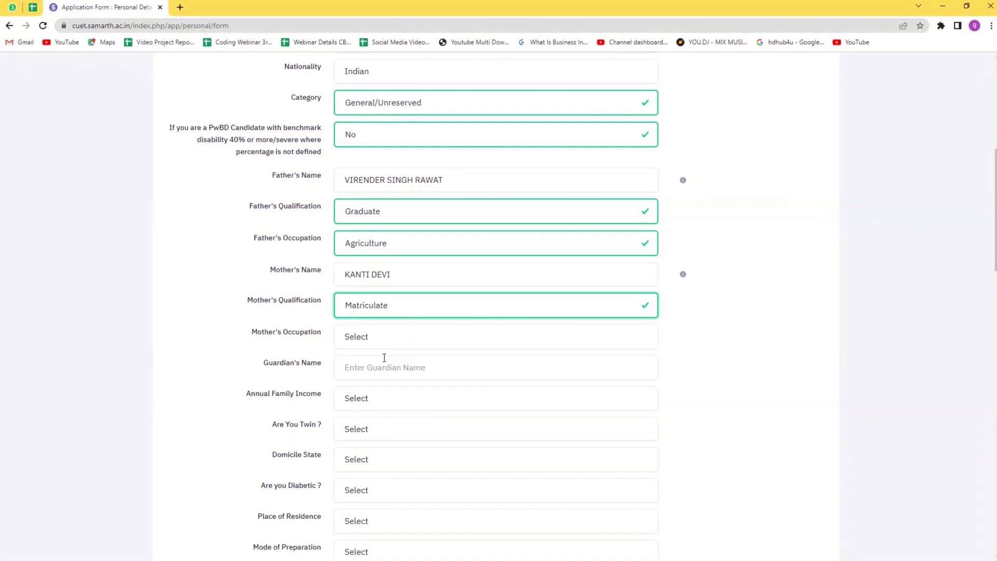
click(394, 340)
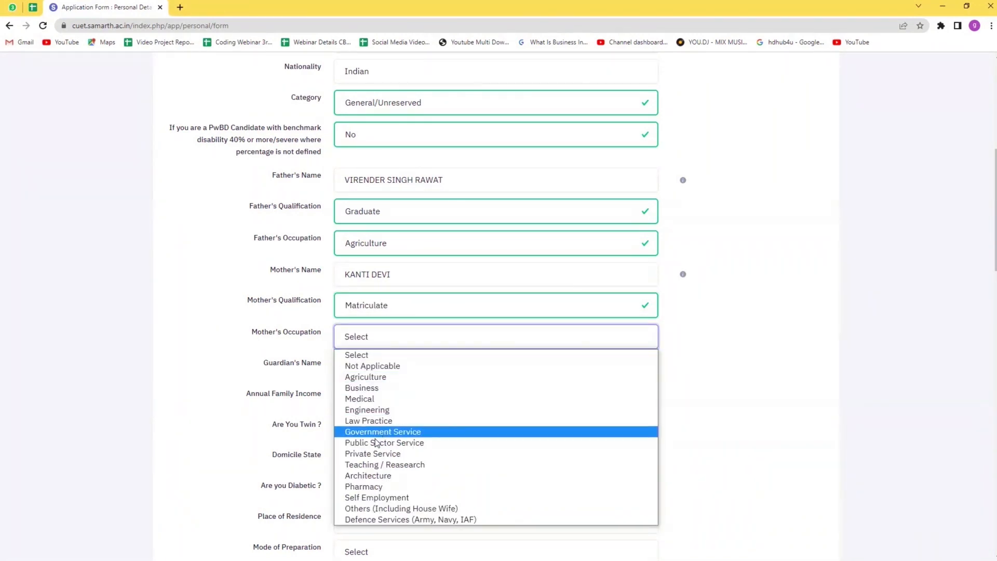
click(377, 508)
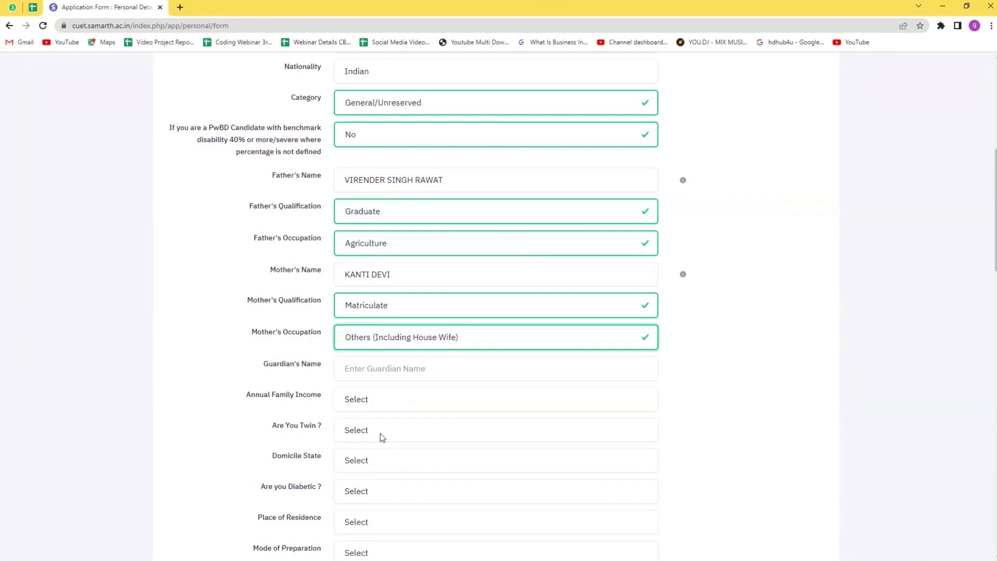
click(390, 401)
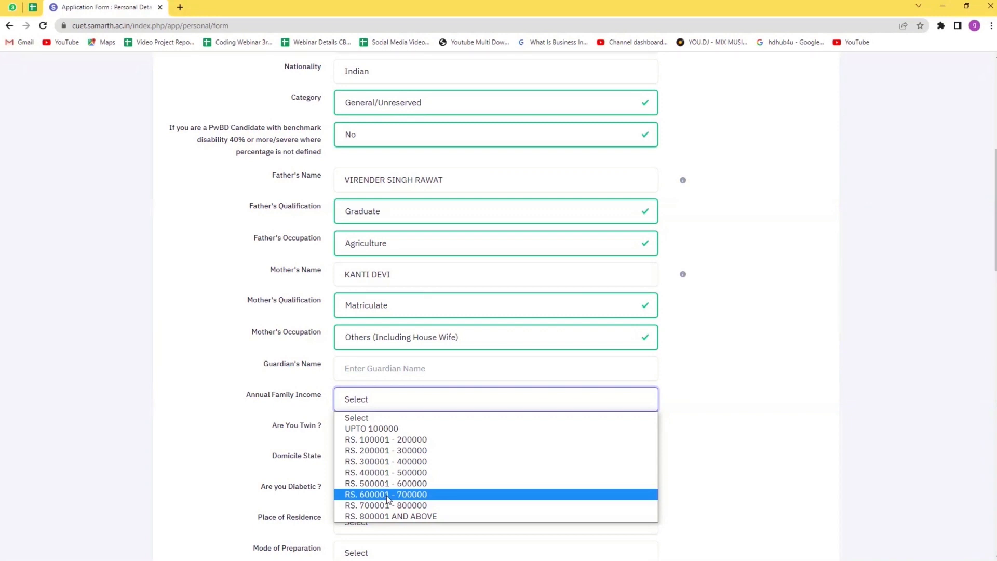
click(386, 496)
Answer No to twin and diabetic questions, domicile UTTARAKHAND, place of residence Urban.
click(390, 432)
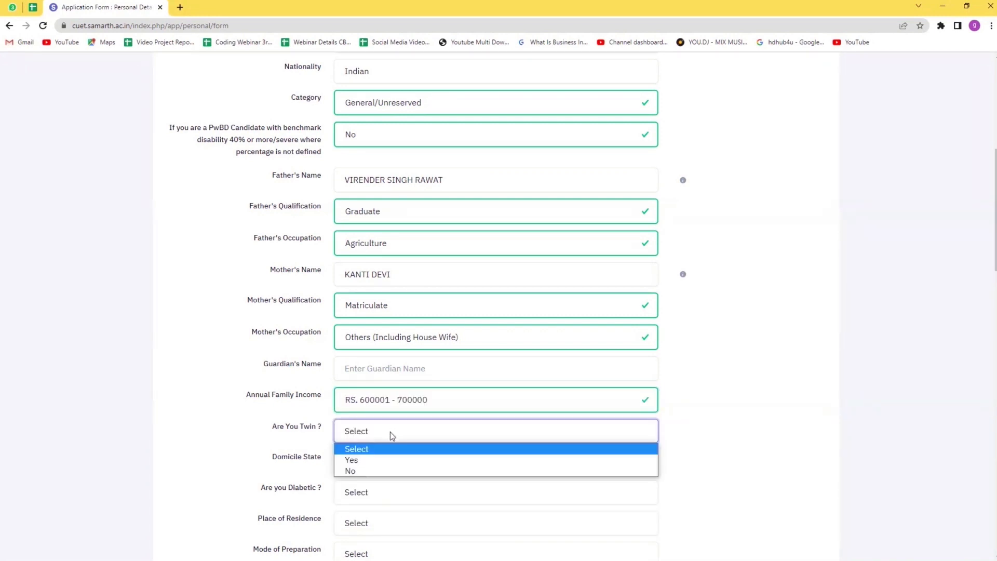
click(378, 469)
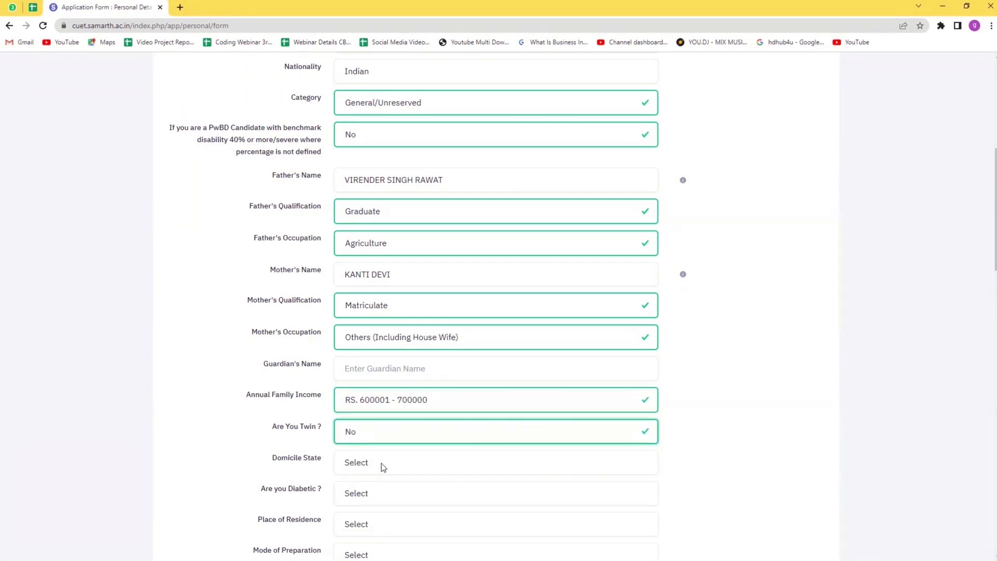
click(381, 463)
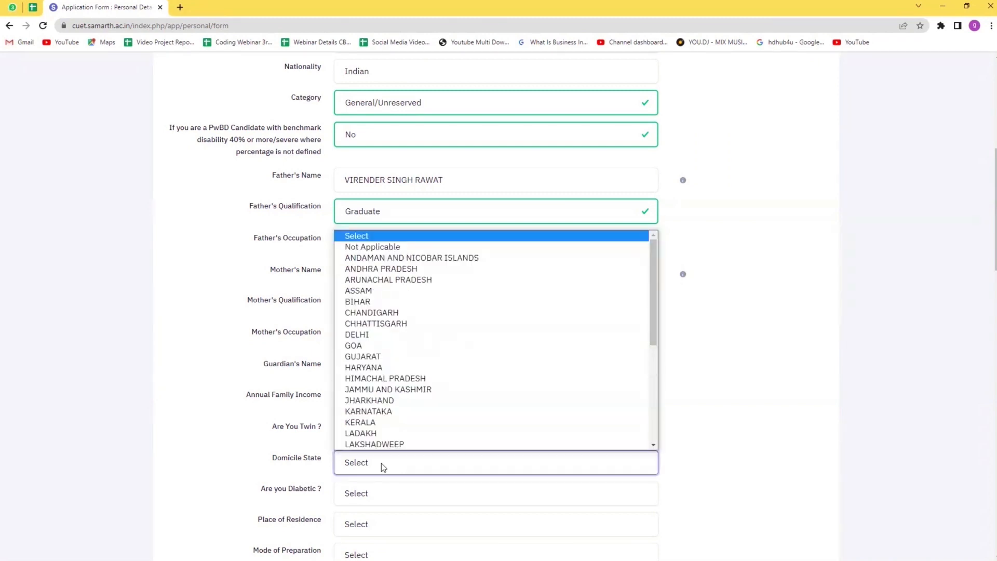
scroll(390, 431, down, 4)
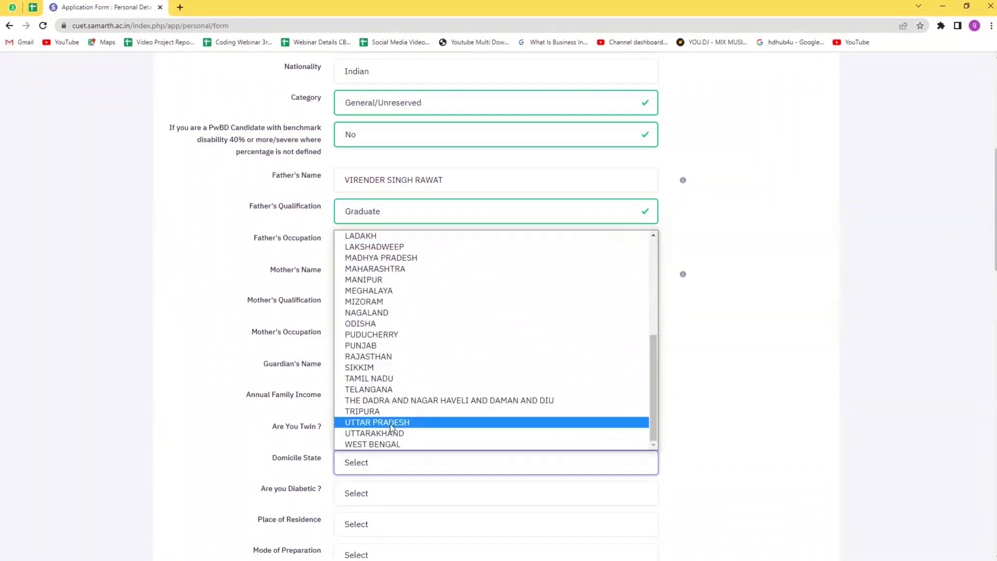
click(388, 432)
scroll(406, 482, down, 2)
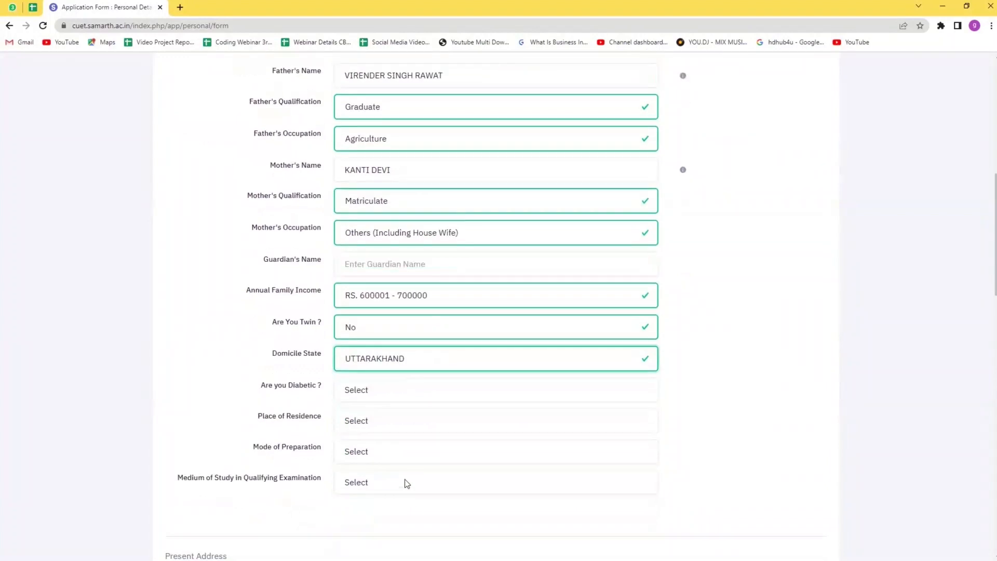
click(395, 392)
click(367, 430)
click(378, 423)
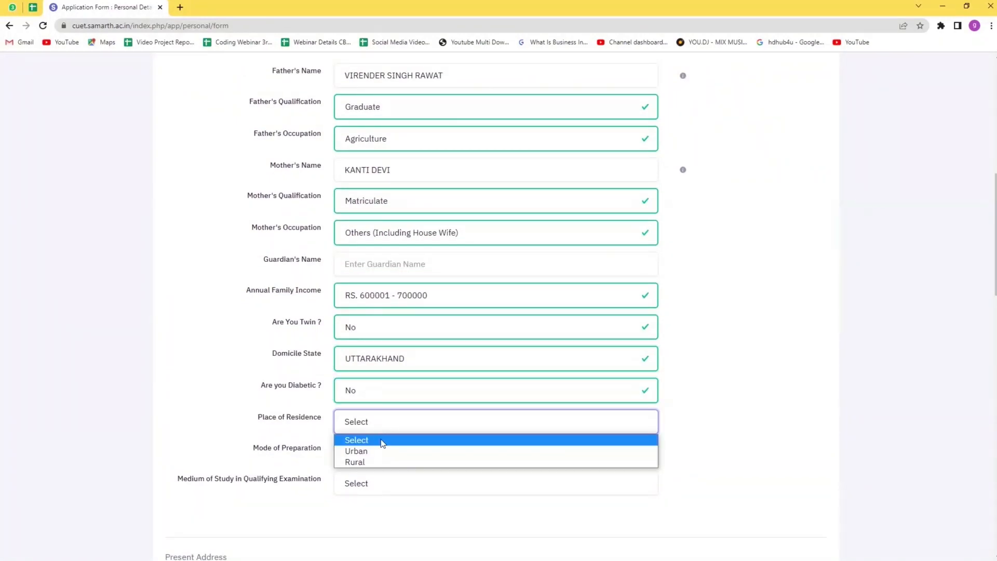
click(383, 451)
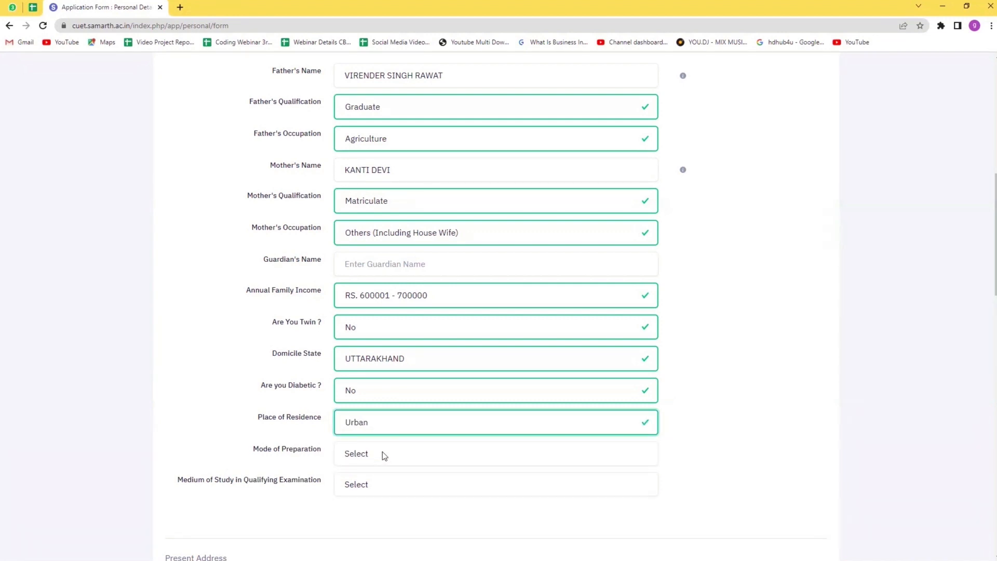
Choose Tutorial Classes in School as Mode of Preparation and English as Medium of Study.
click(382, 451)
scroll(386, 460, down, 1)
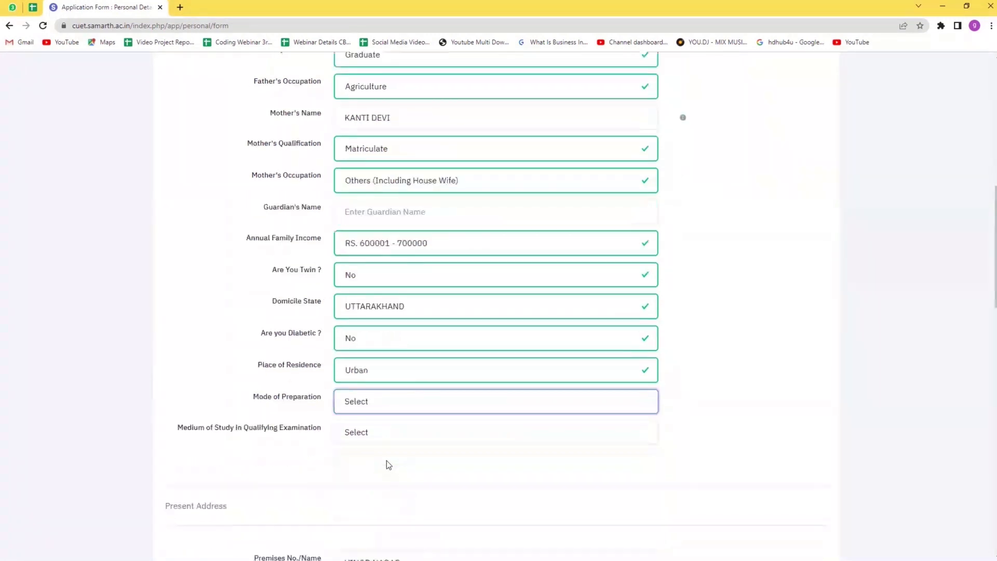
click(405, 404)
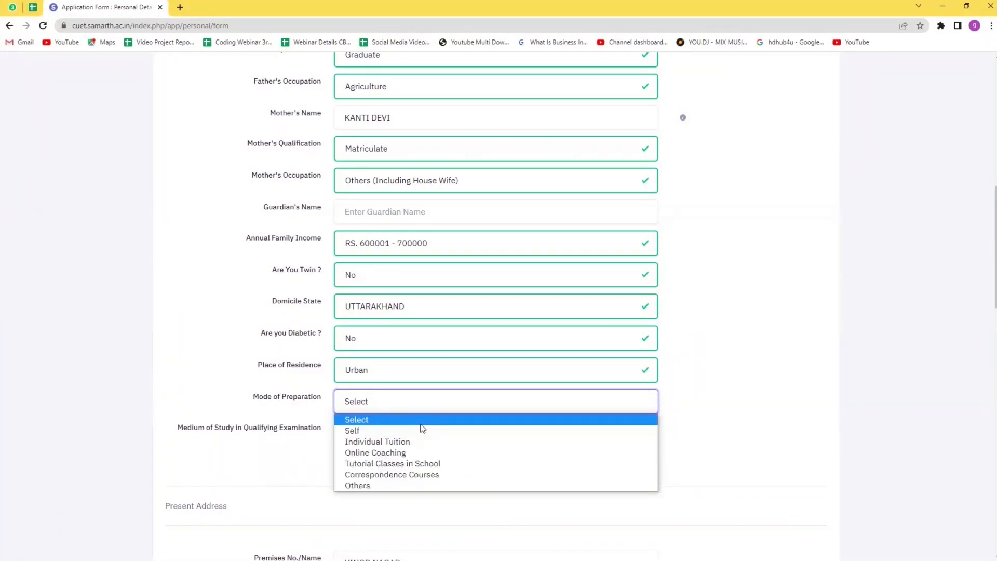
click(417, 464)
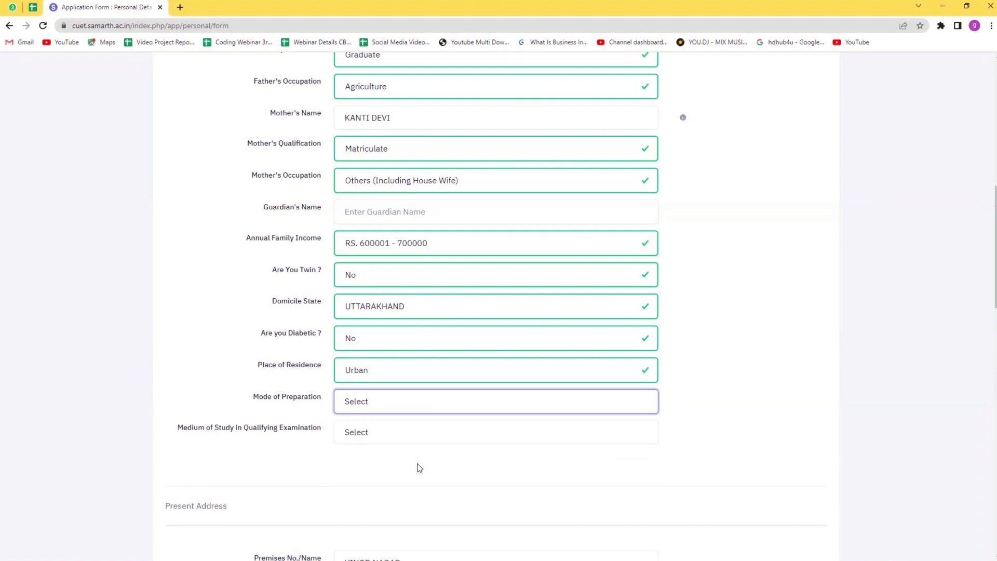
click(417, 437)
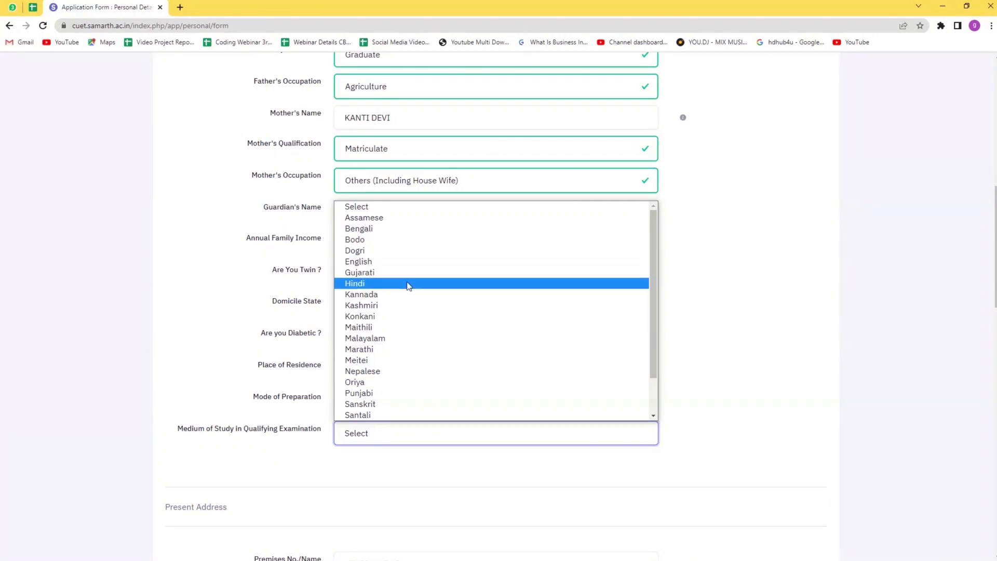
click(408, 263)
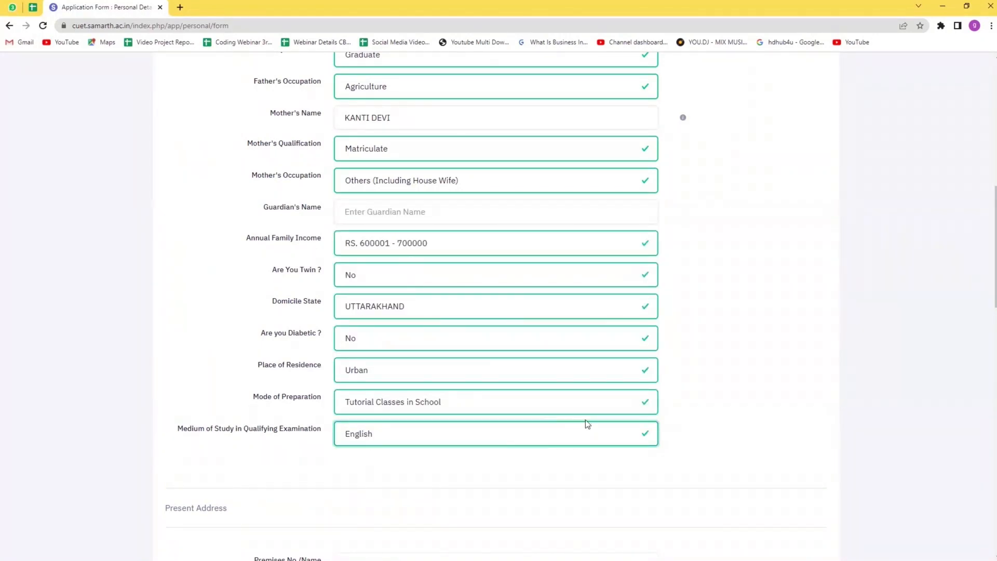
scroll(585, 419, down, 10)
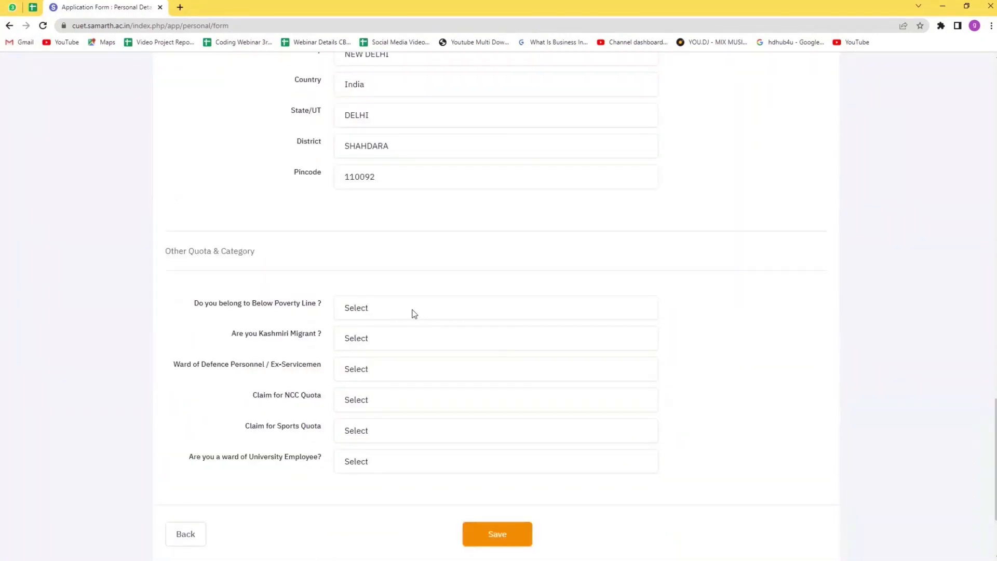
Answer No for Below Poverty Line, Kashmiri Migrant and Ward of Defence Personnel.
click(413, 311)
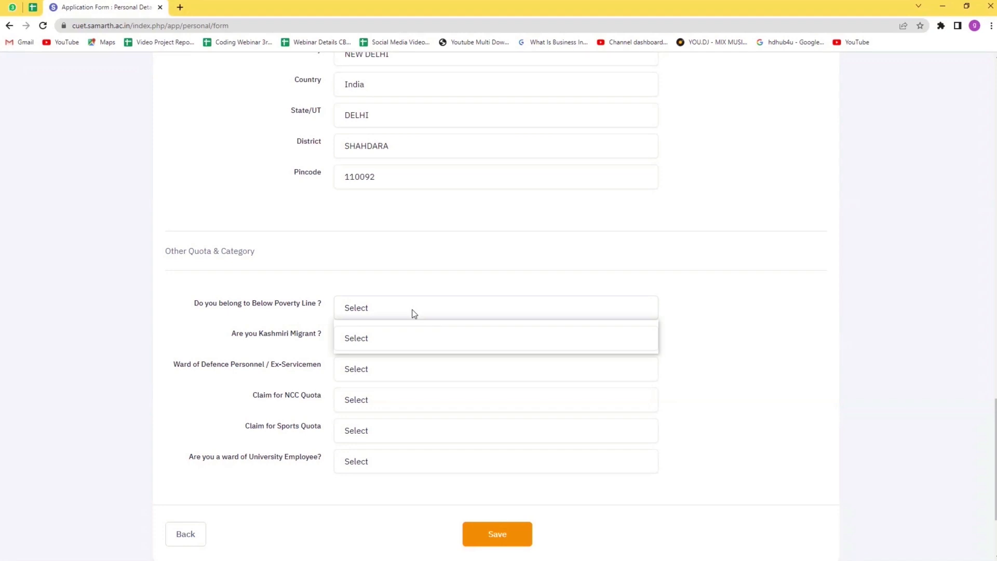
click(393, 347)
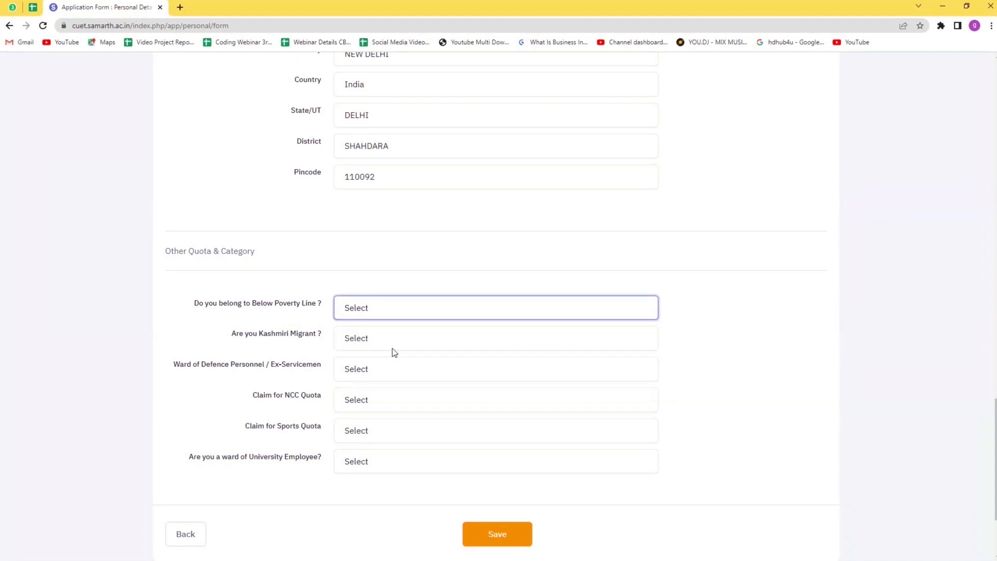
click(395, 343)
click(389, 378)
click(388, 375)
click(378, 411)
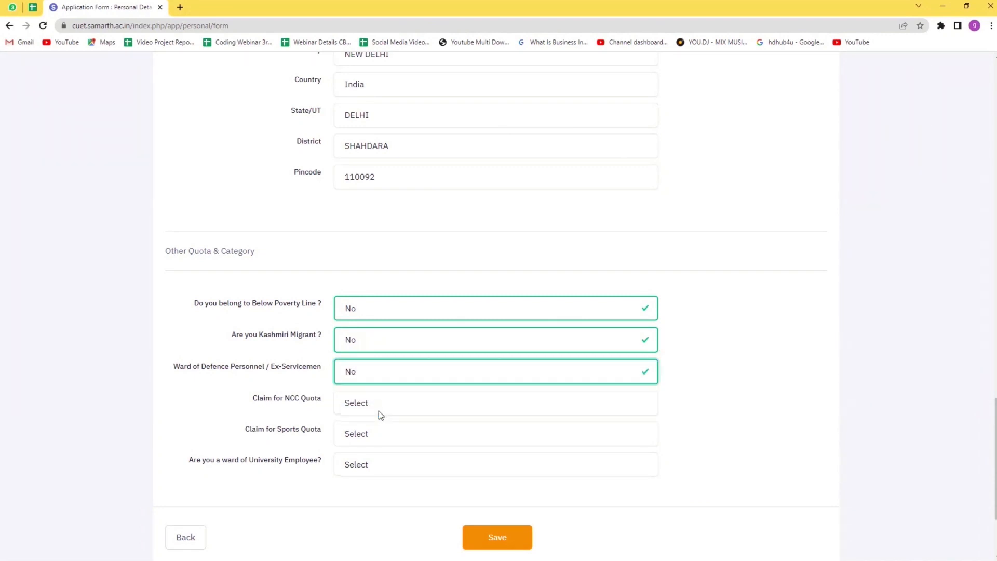
Answer No for NCC, Sports and university employee ward quotas, then save the form.
click(379, 410)
click(368, 444)
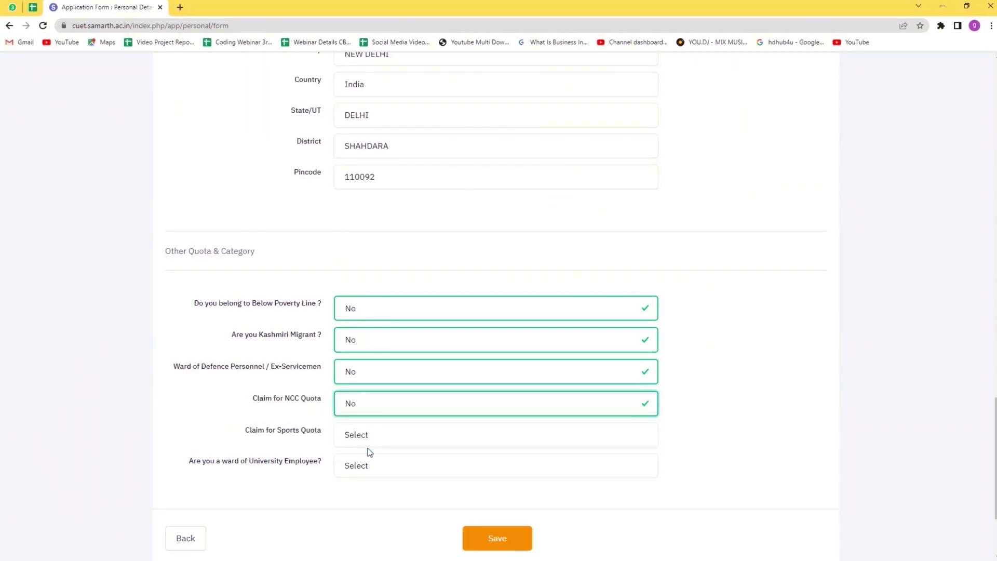
click(369, 443)
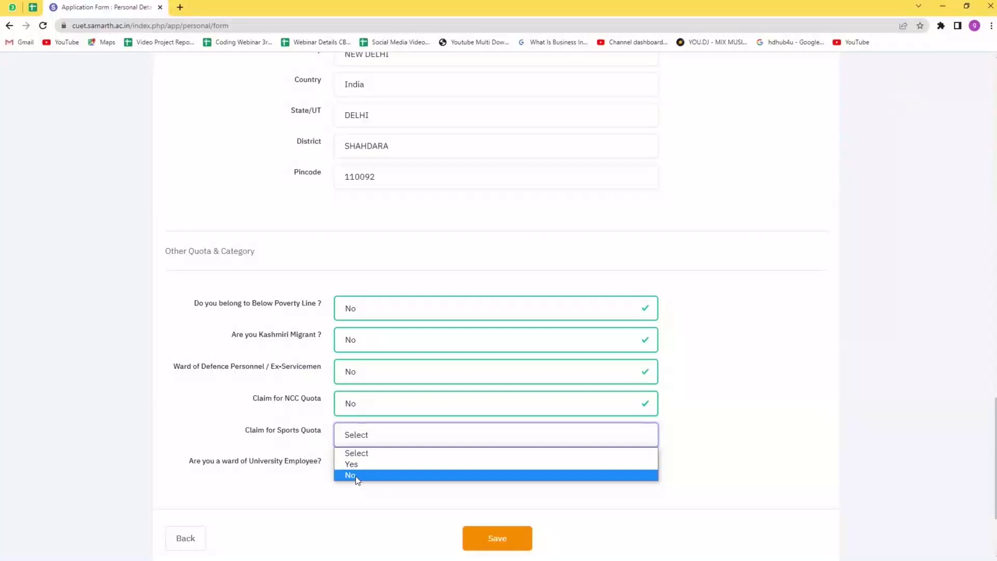
click(357, 475)
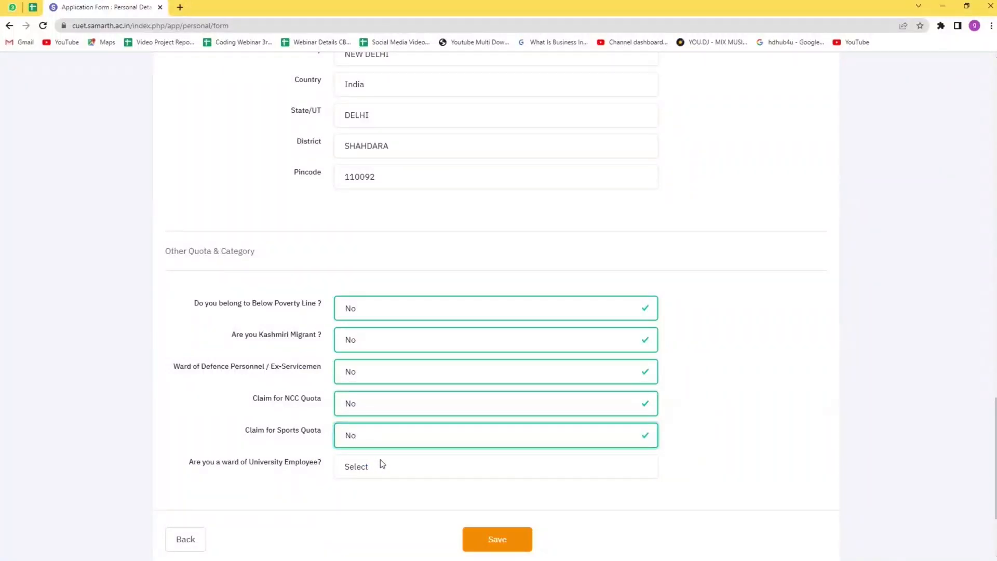
click(379, 463)
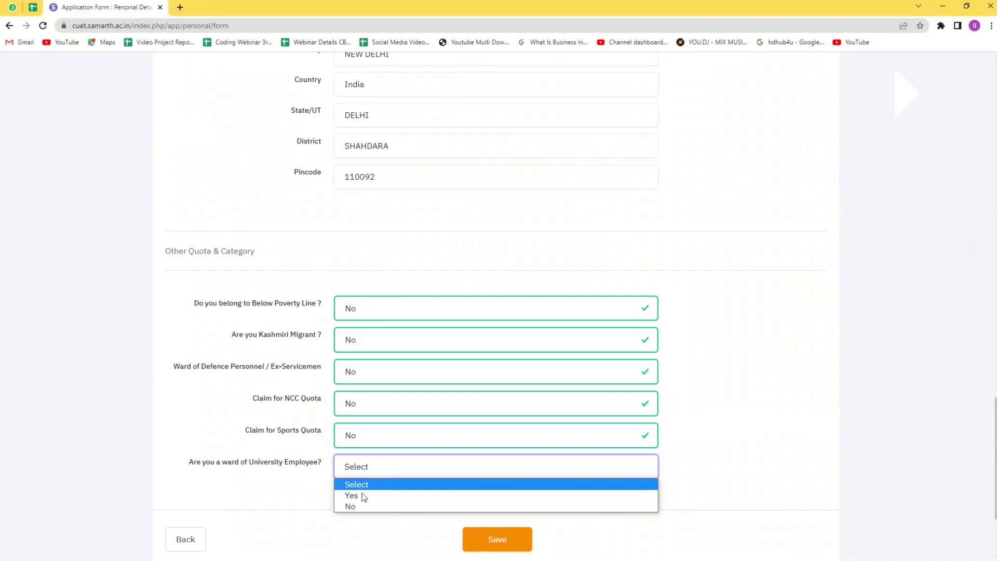
click(347, 507)
scroll(410, 473, down, 3)
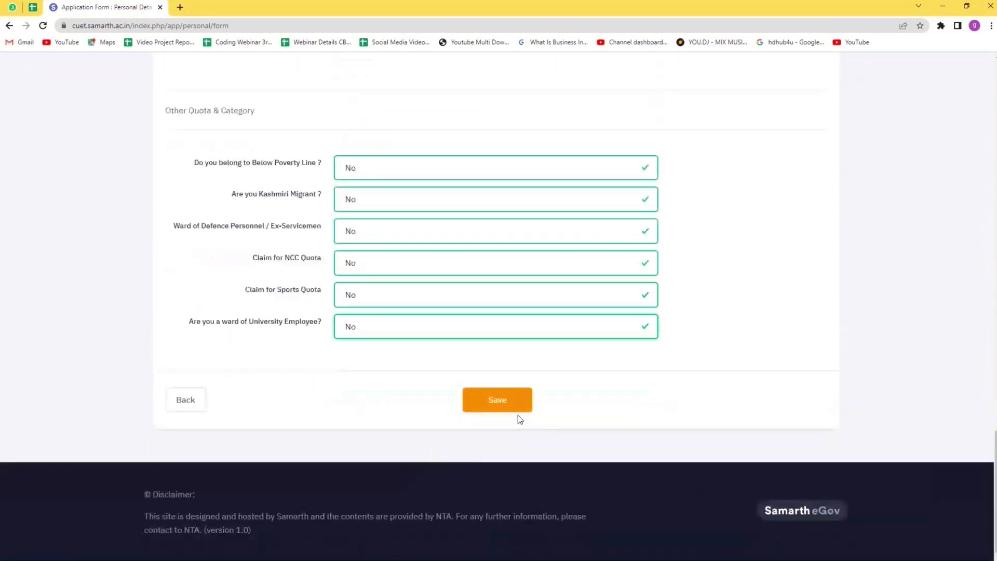
click(499, 401)
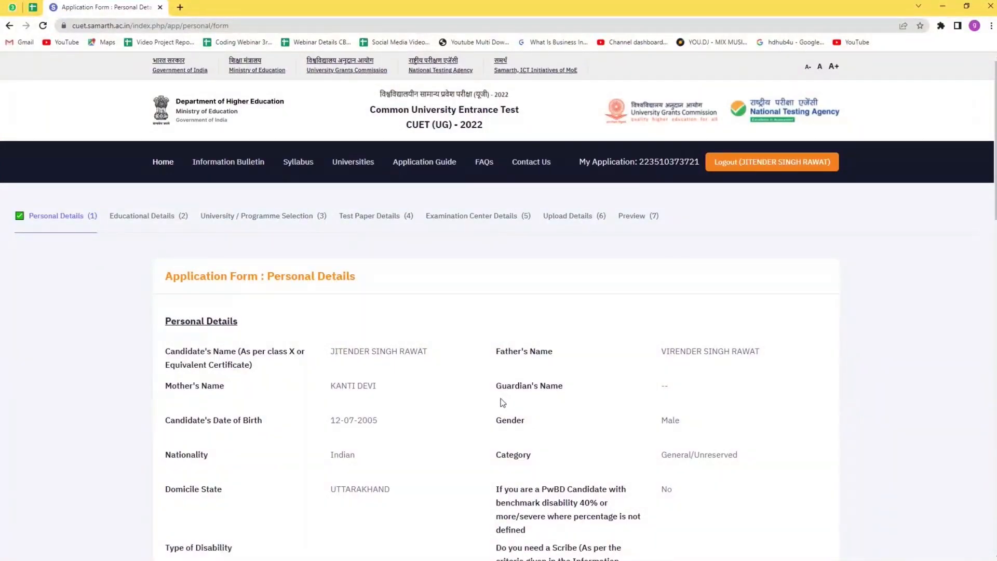
Proceed from the saved Personal Details summary to the Educational Details section.
scroll(501, 403, down, 14)
scroll(493, 408, down, 6)
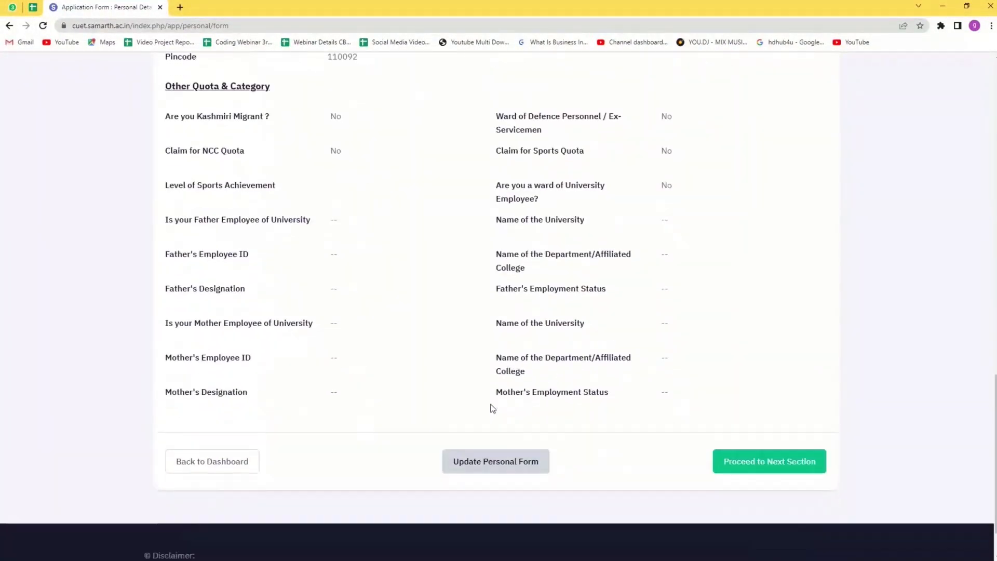
click(746, 405)
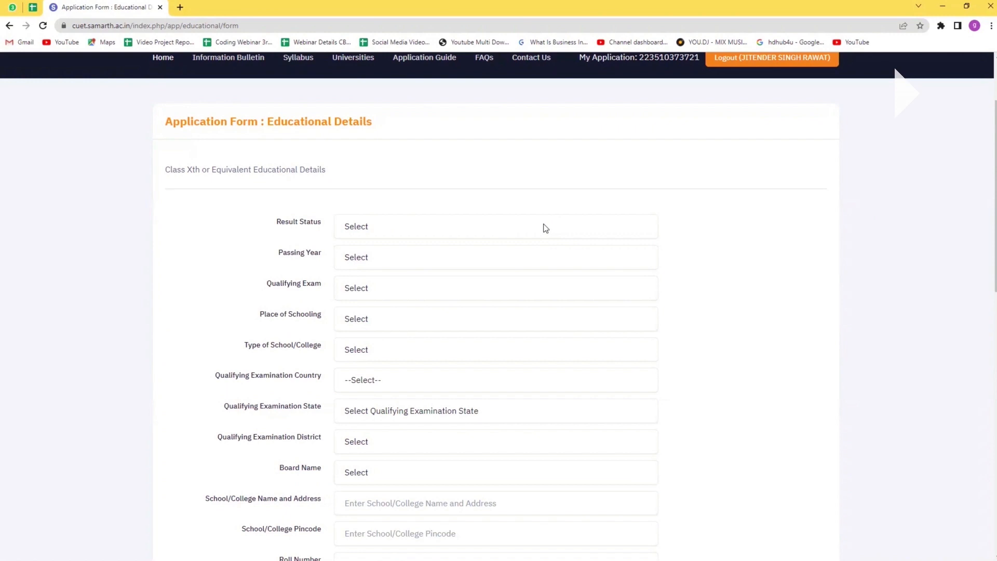
Mark Class X result Passed in 2019 with qualifying exam 10th or Equivalent.
click(522, 228)
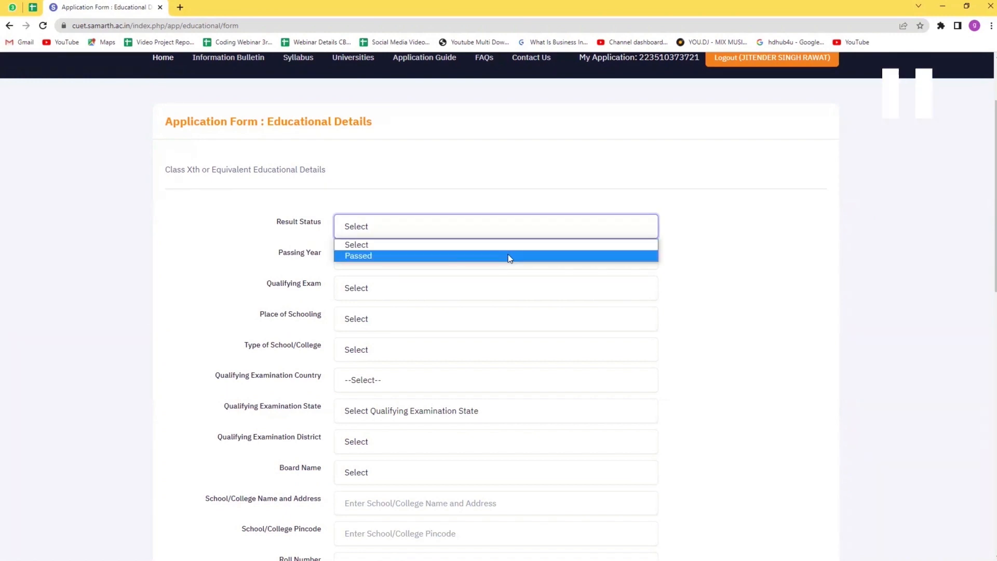
click(508, 257)
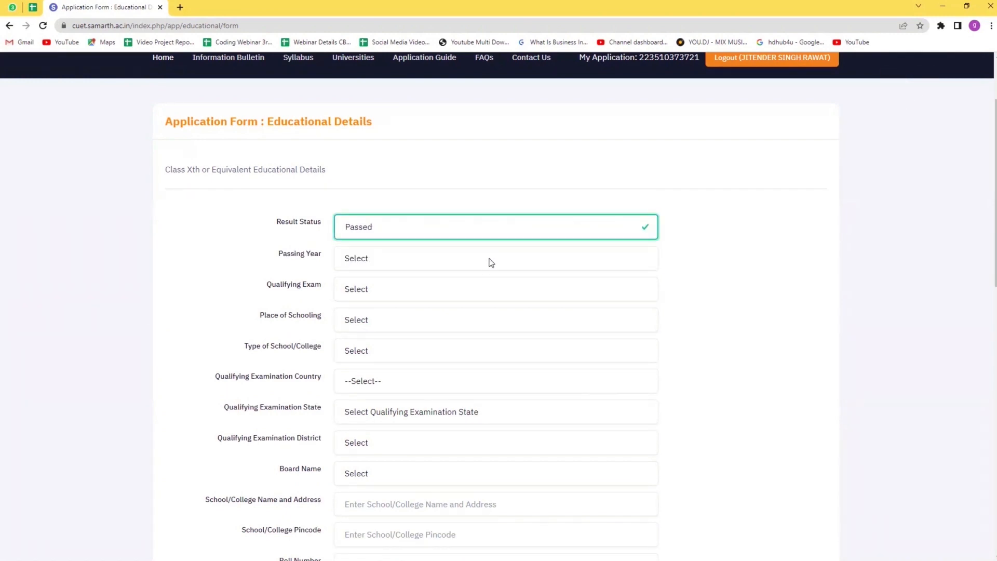
click(490, 263)
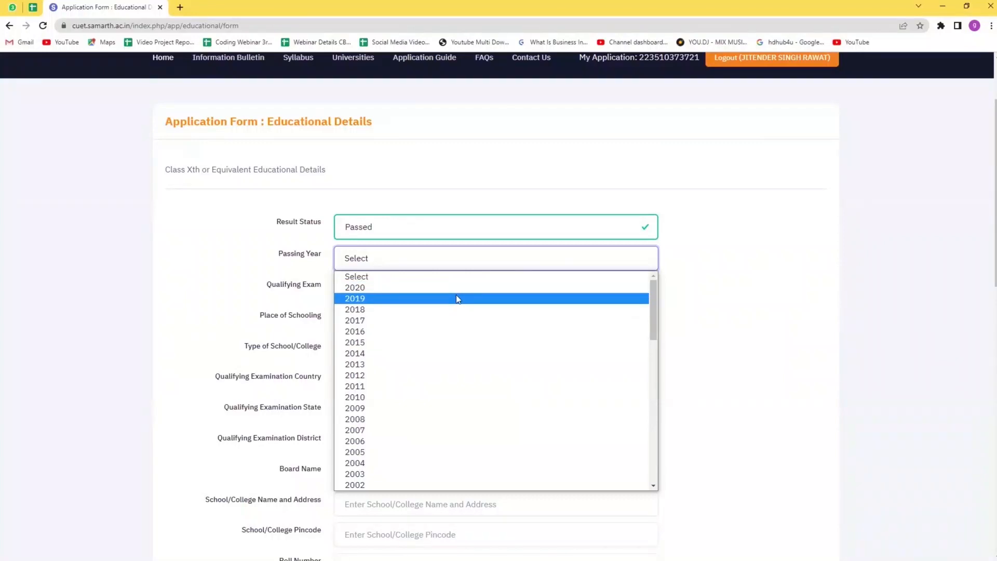
click(457, 297)
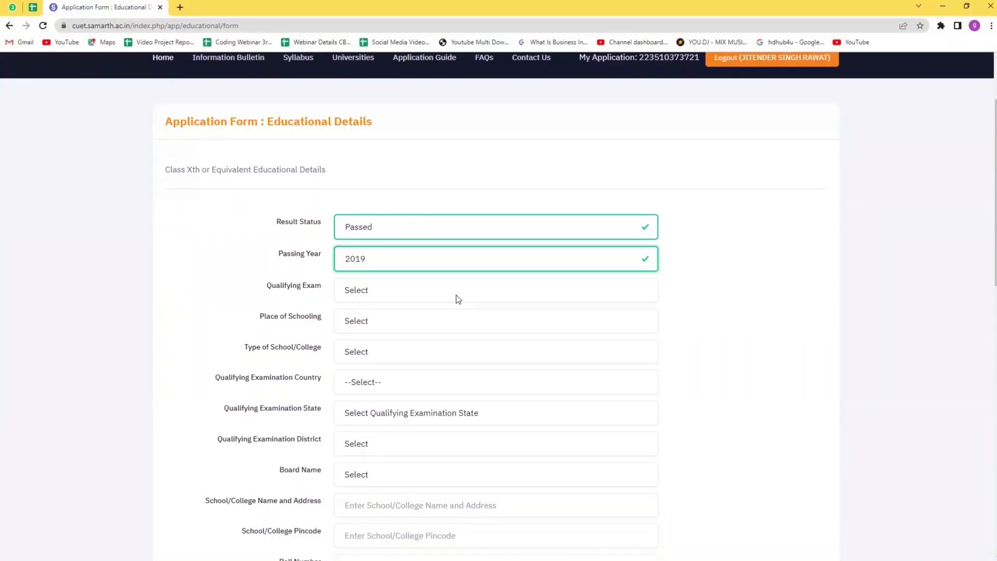
click(455, 292)
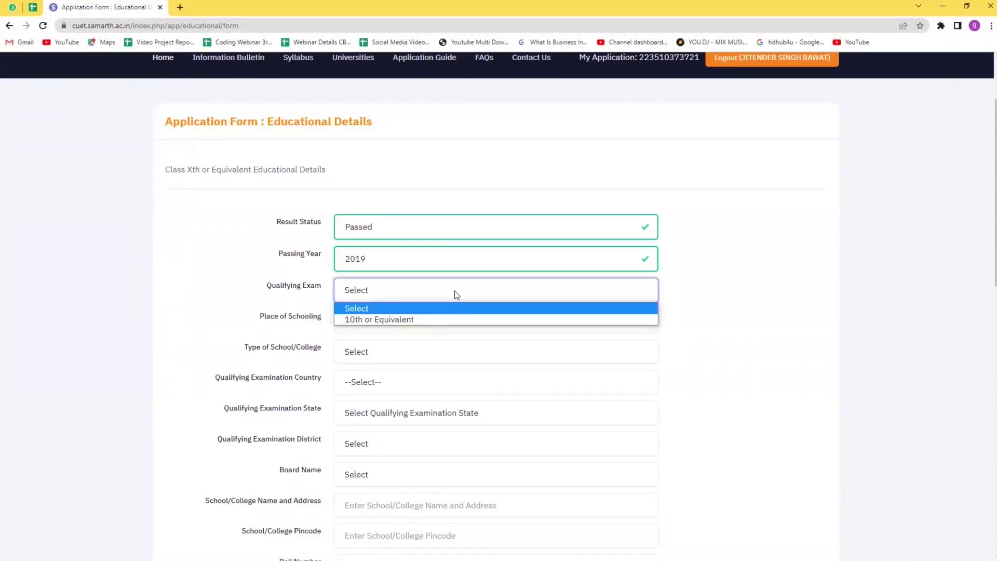
click(451, 319)
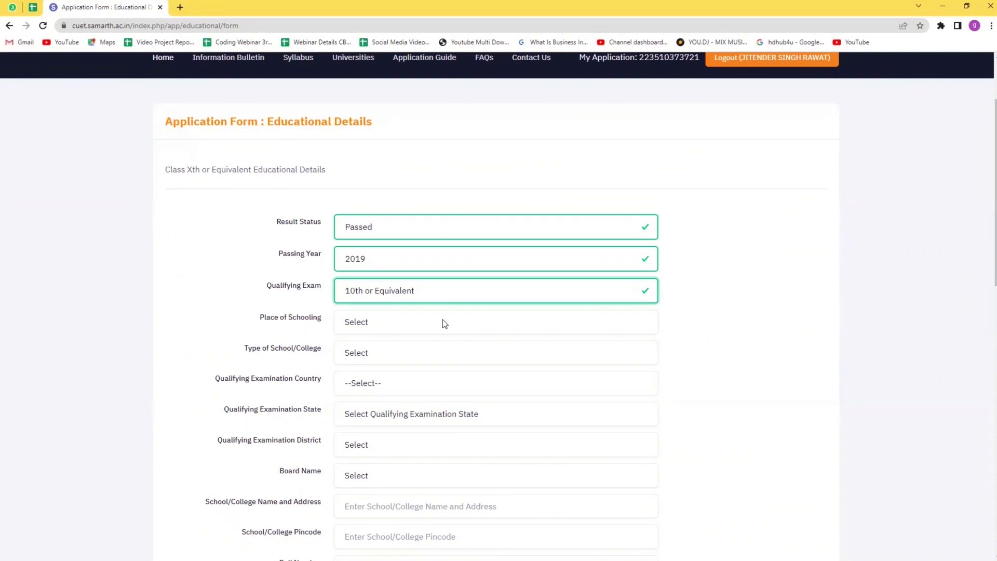
Set Class X place of schooling to Urban and school type to Government School.
click(442, 319)
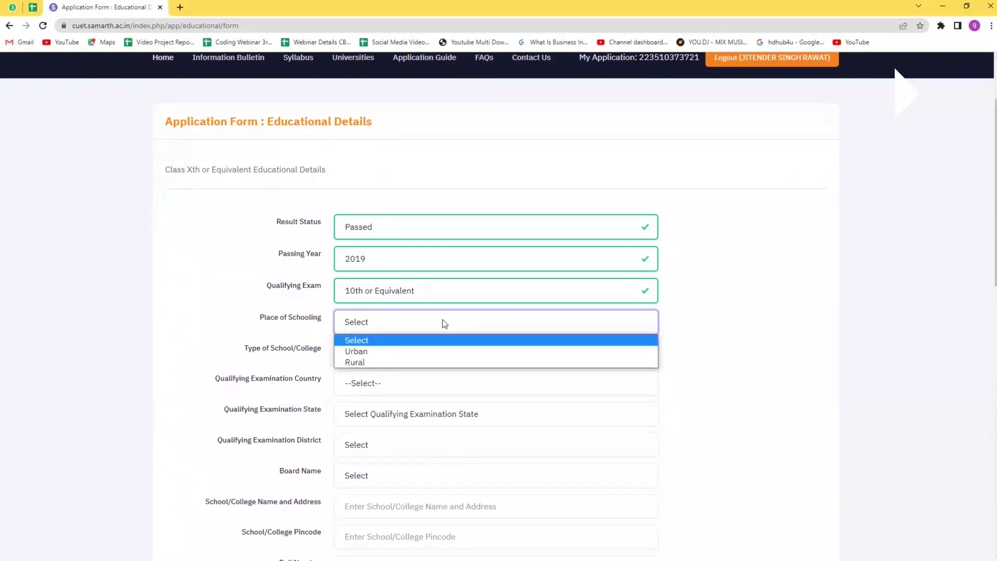
click(436, 351)
click(428, 354)
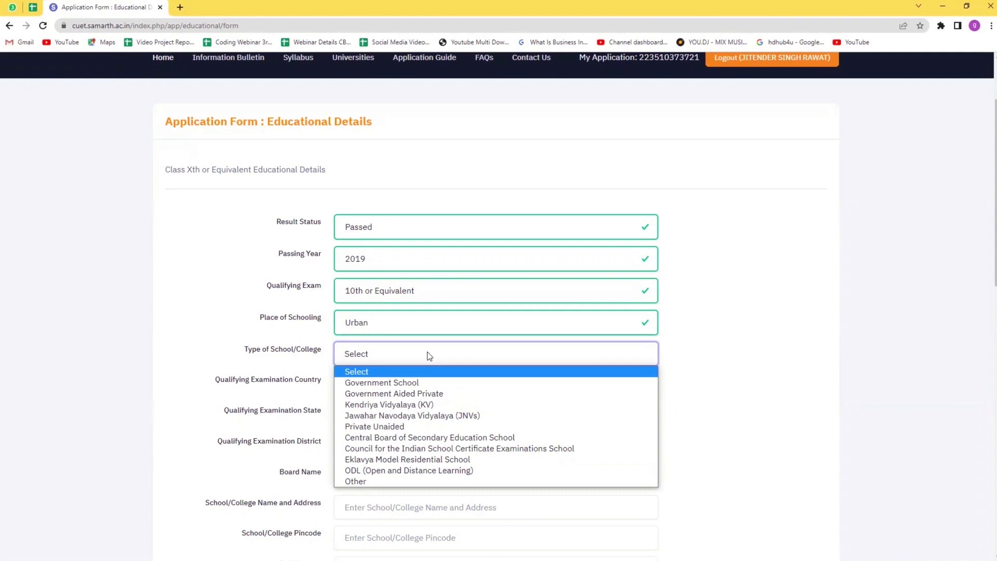
click(408, 427)
click(408, 392)
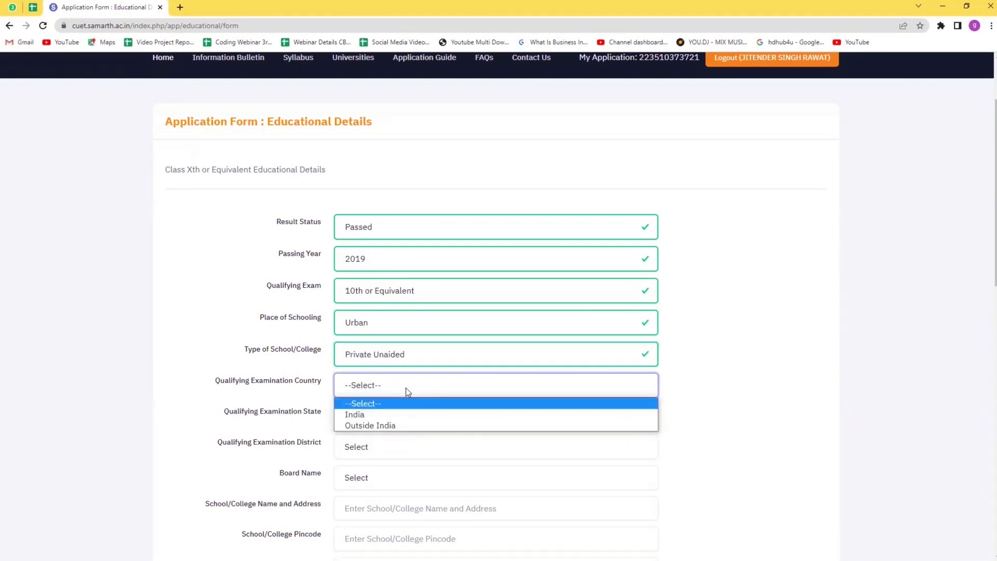
click(395, 416)
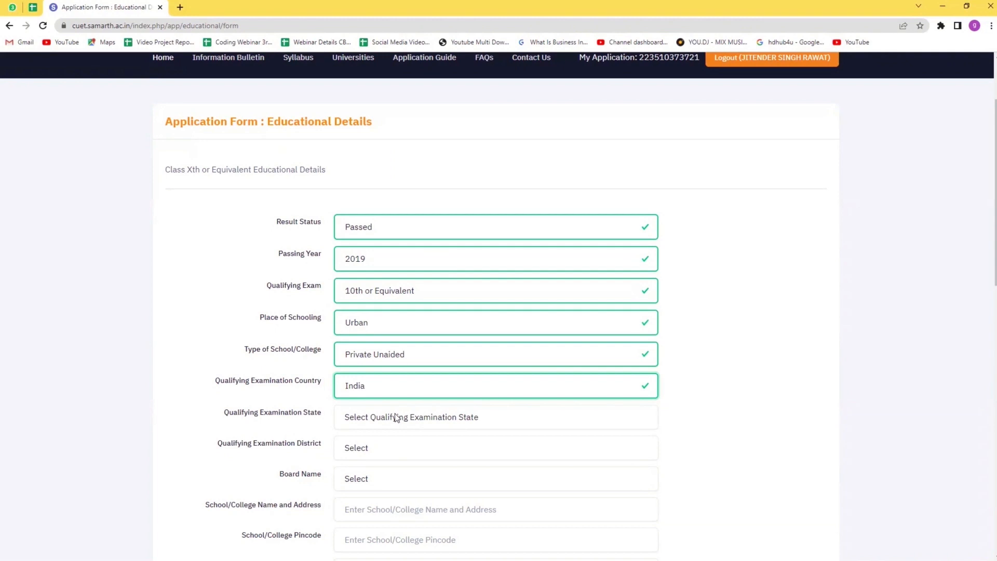
click(396, 417)
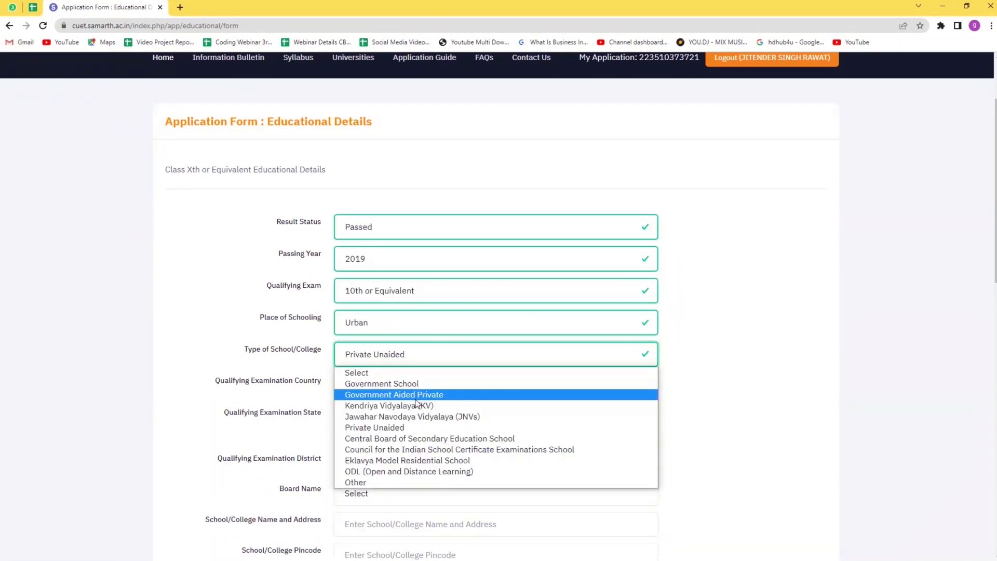
click(802, 343)
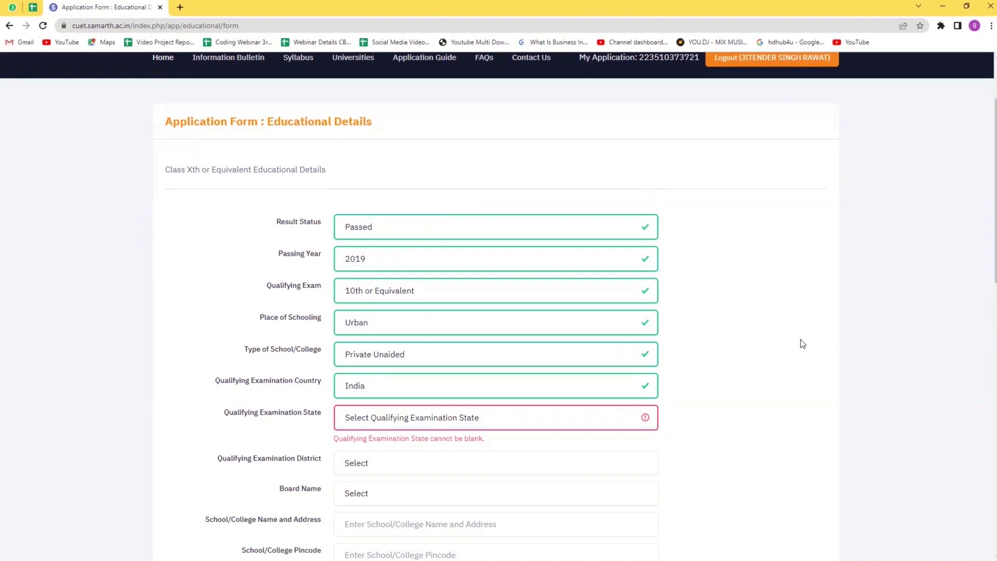
click(509, 352)
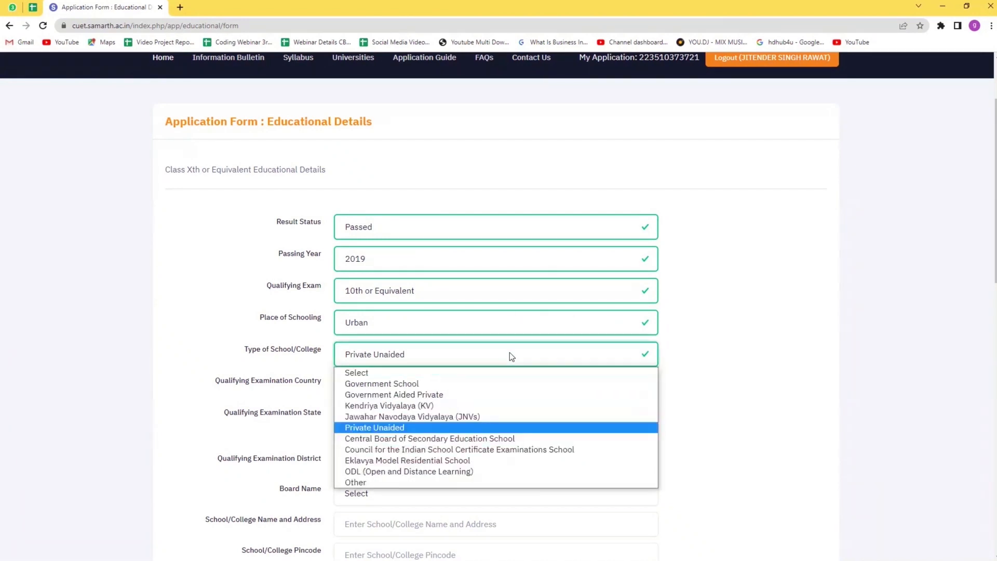
click(421, 394)
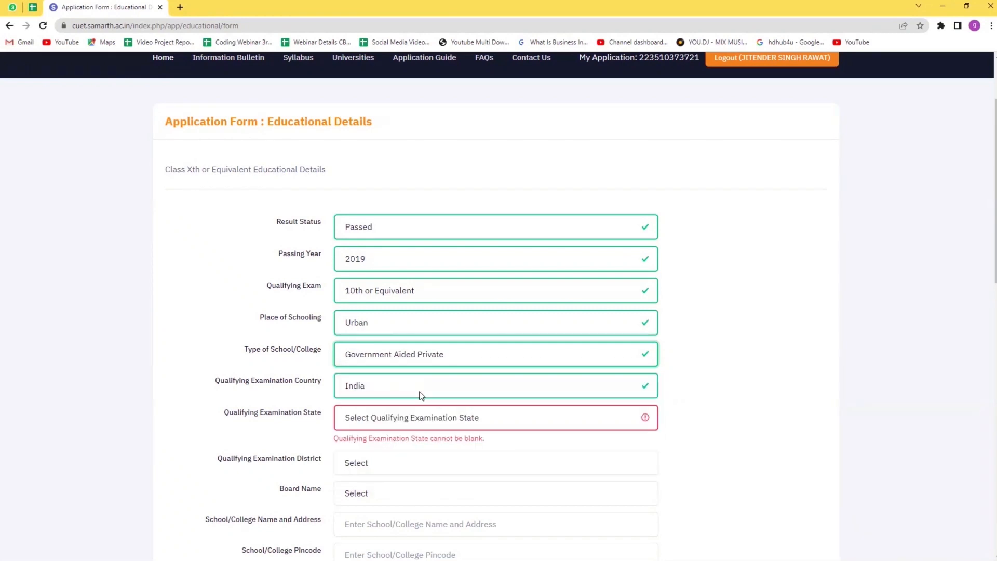
click(423, 358)
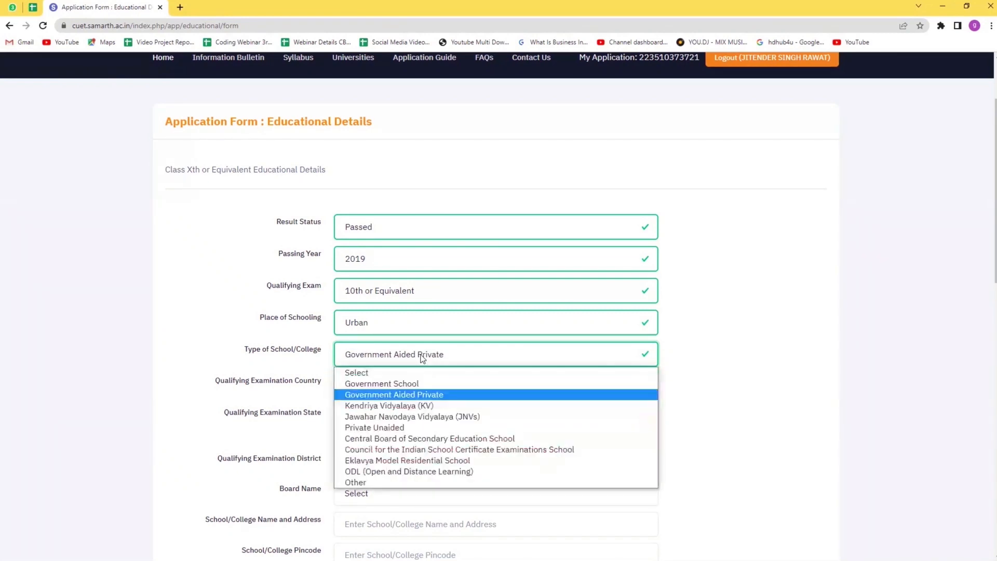
click(406, 383)
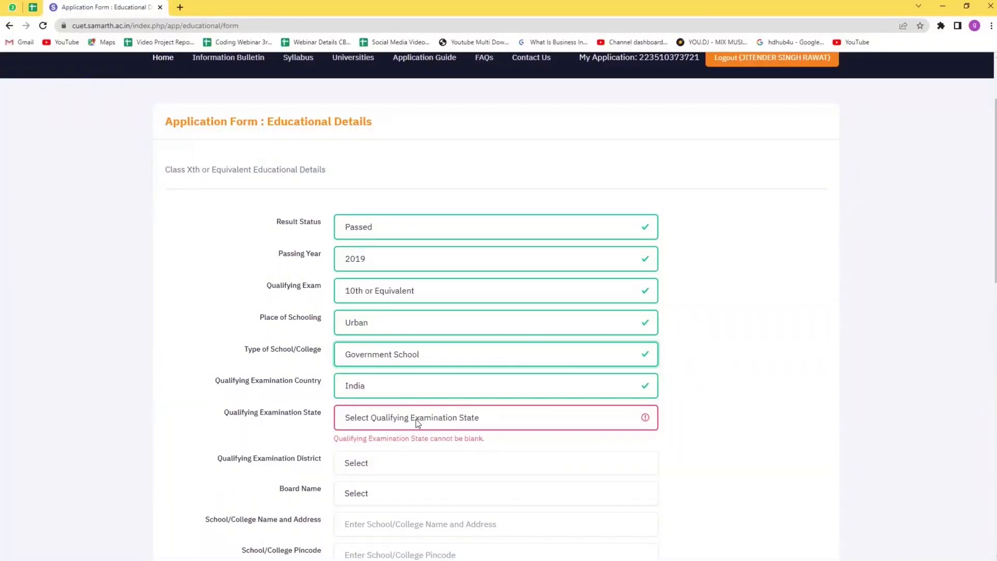
Choose India, UTTARAKHAND, NAINITAL and UTTARAKHAND BOARD OF SCHOOL EDUCATION for the Class X exam.
click(419, 397)
click(412, 416)
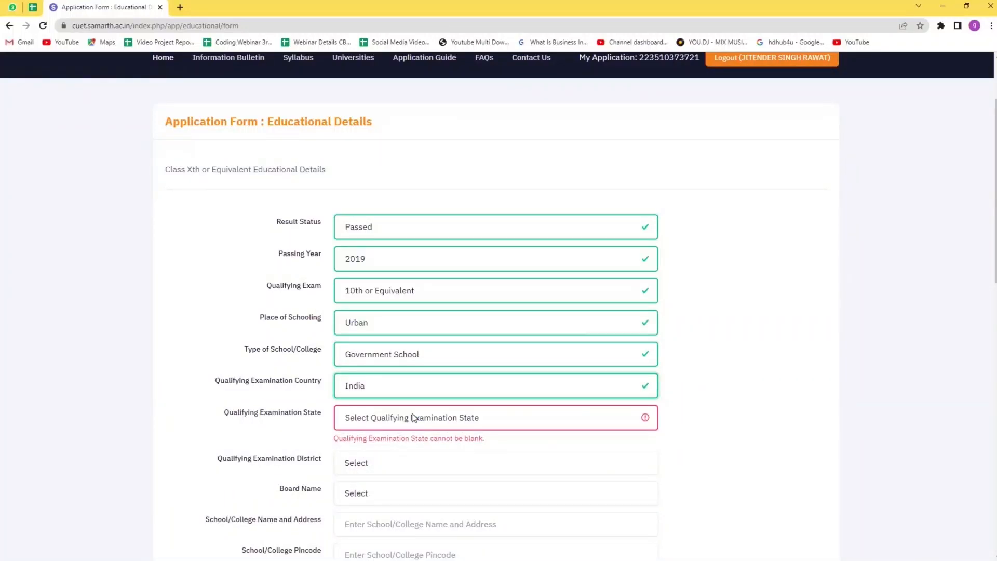
click(414, 418)
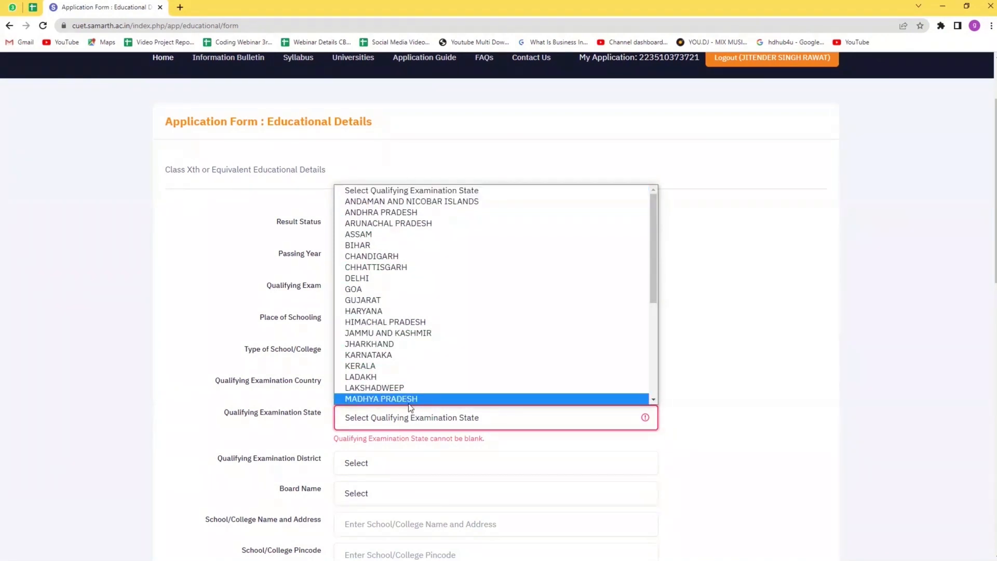
scroll(399, 397, down, 5)
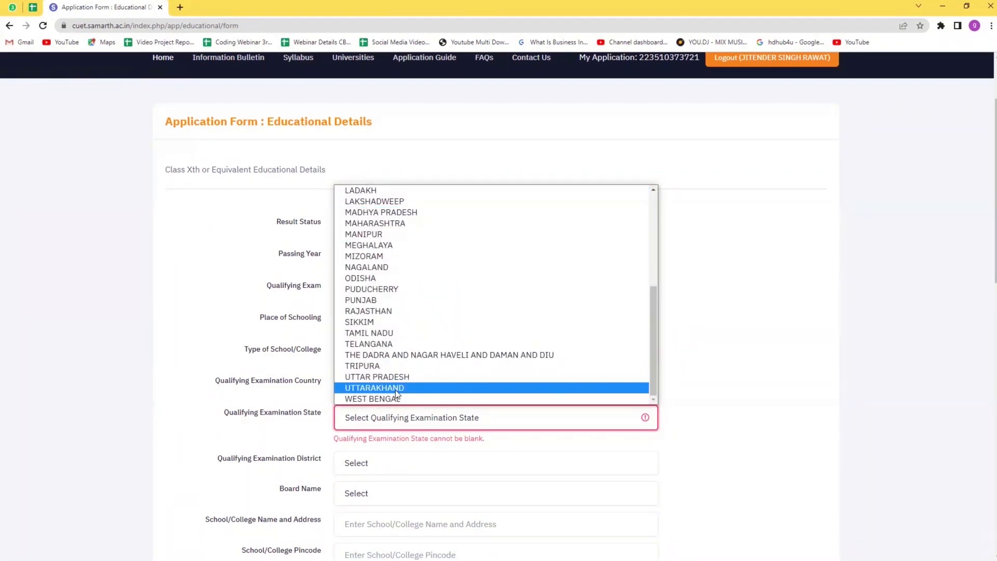
click(396, 391)
scroll(400, 429, down, 3)
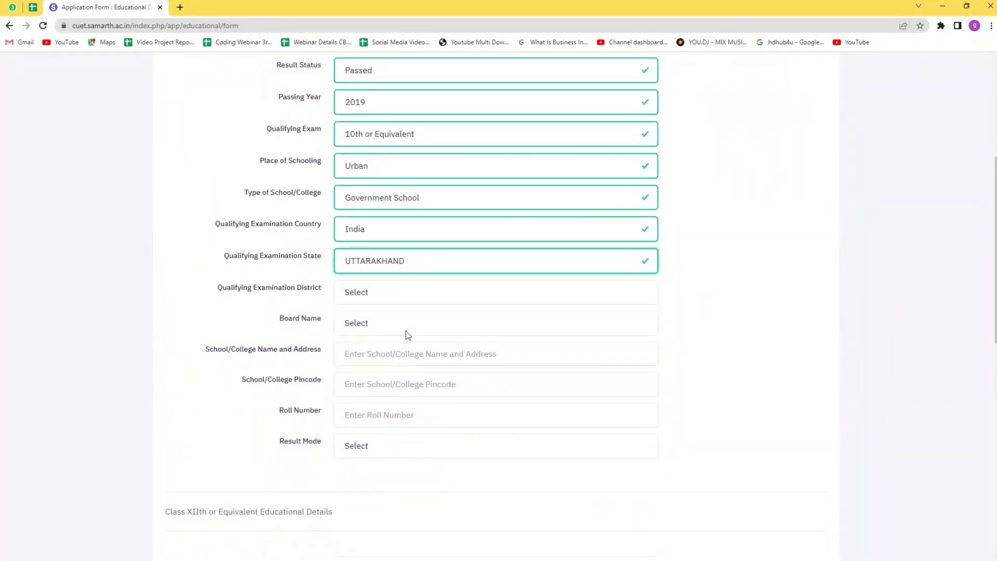
click(406, 299)
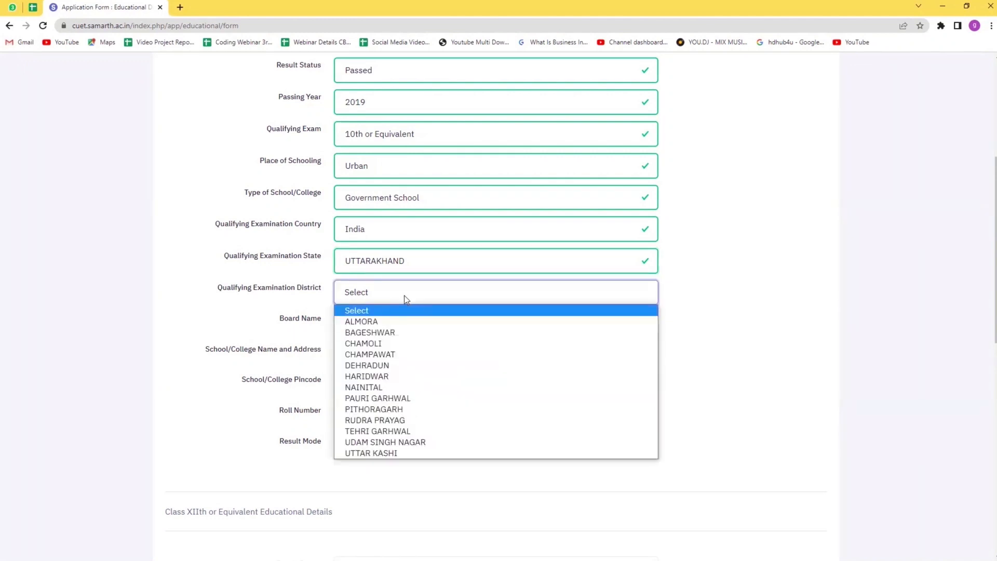
click(384, 387)
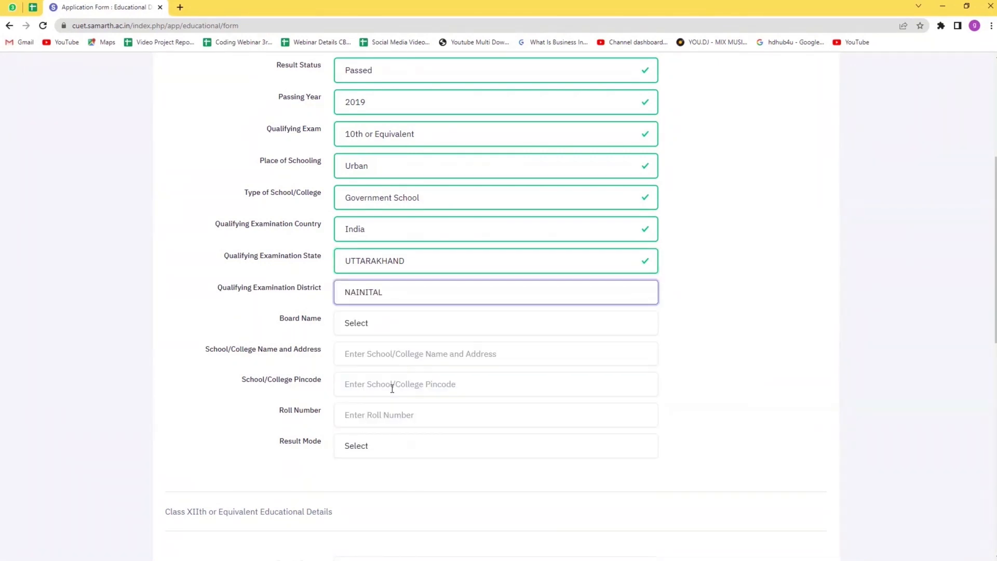
click(397, 320)
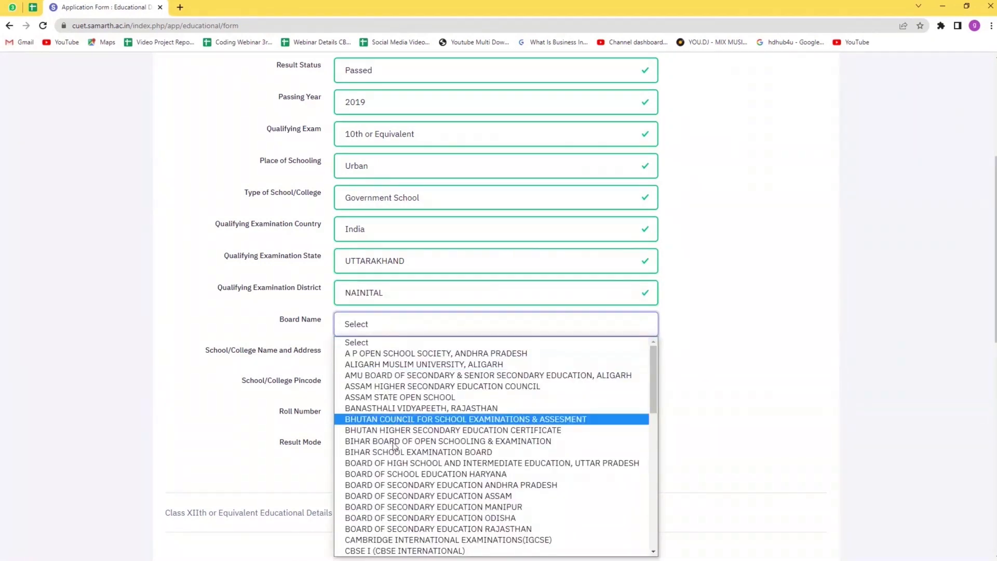
scroll(394, 445, down, 12)
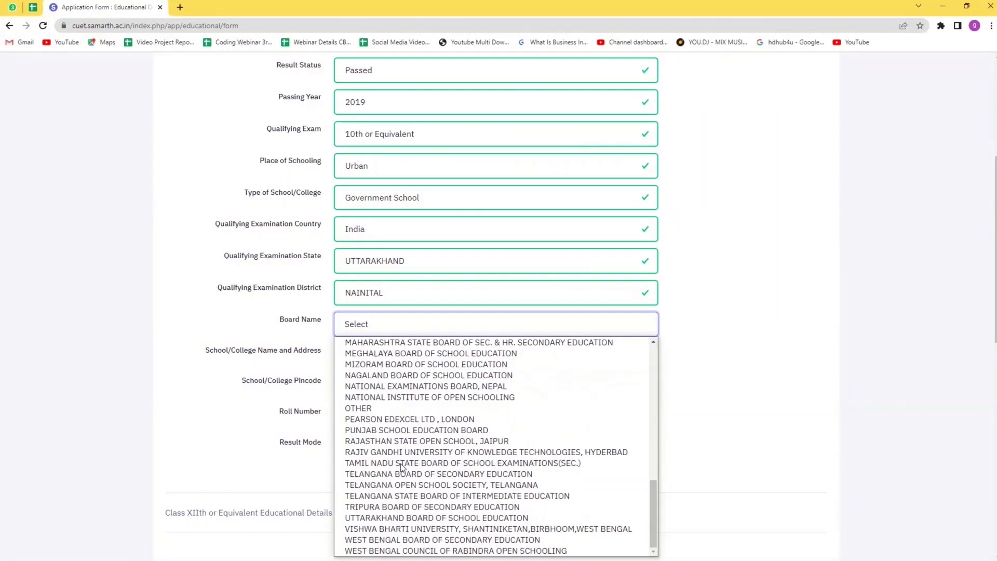
click(413, 517)
click(405, 356)
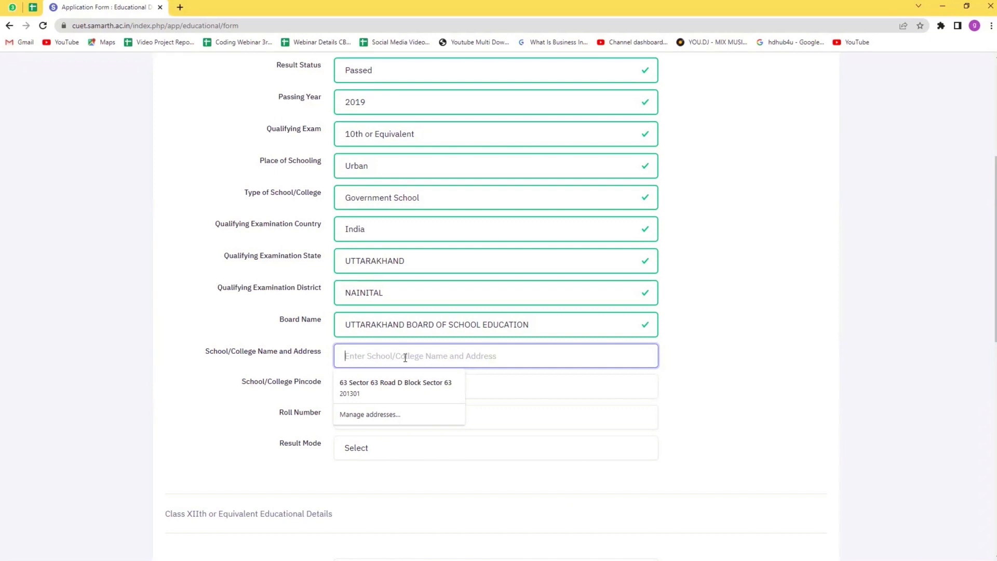
Enter the Class X school name 'M P INTER COLLEGE', its pincode and the roll number.
text(M P  )
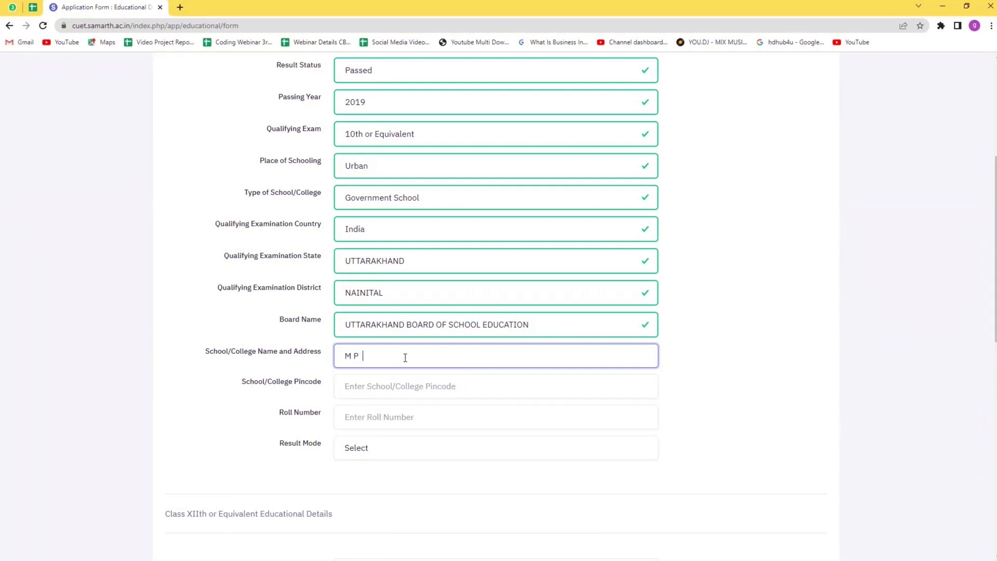
text(INTER COLLEGE)
key(Tab)
text(244715)
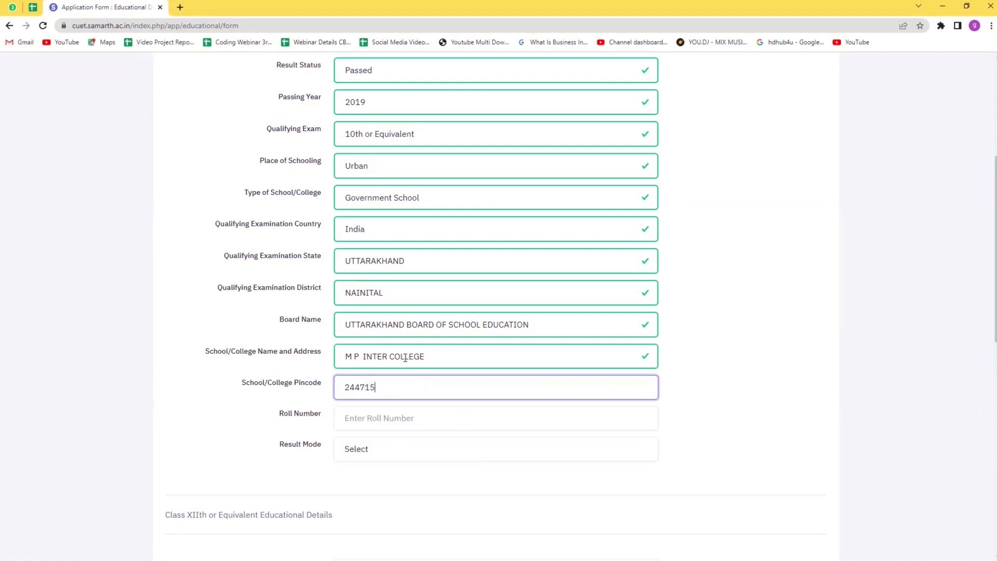
click(428, 417)
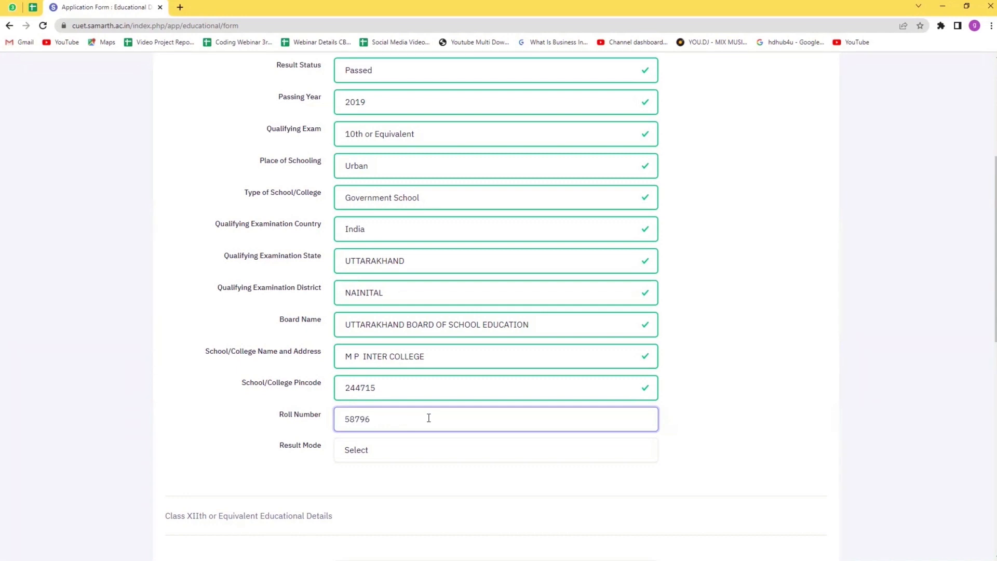
key(Tab)
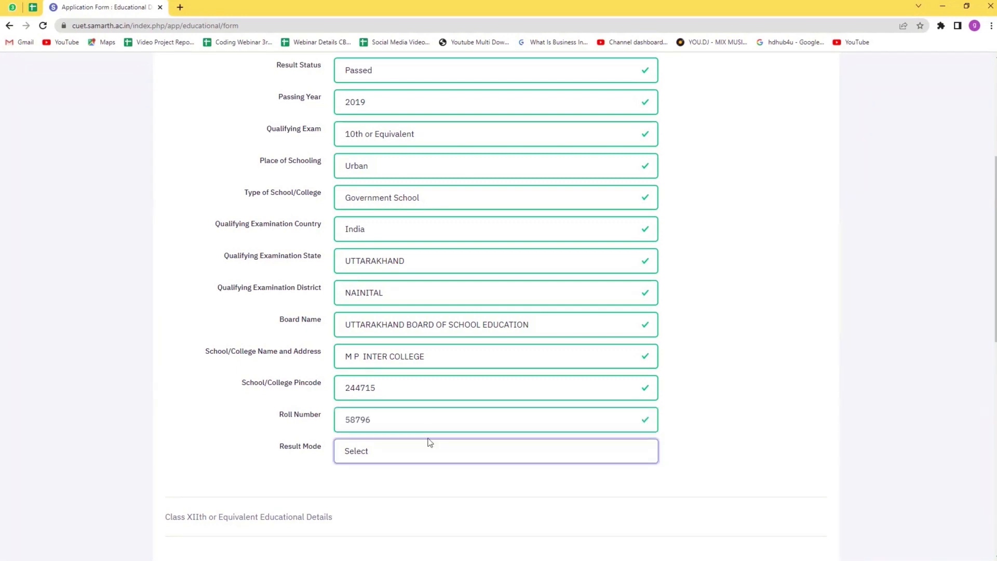
Set result mode to Percentage with 488 of 600 marks, giving 81.33%.
scroll(423, 455, down, 1)
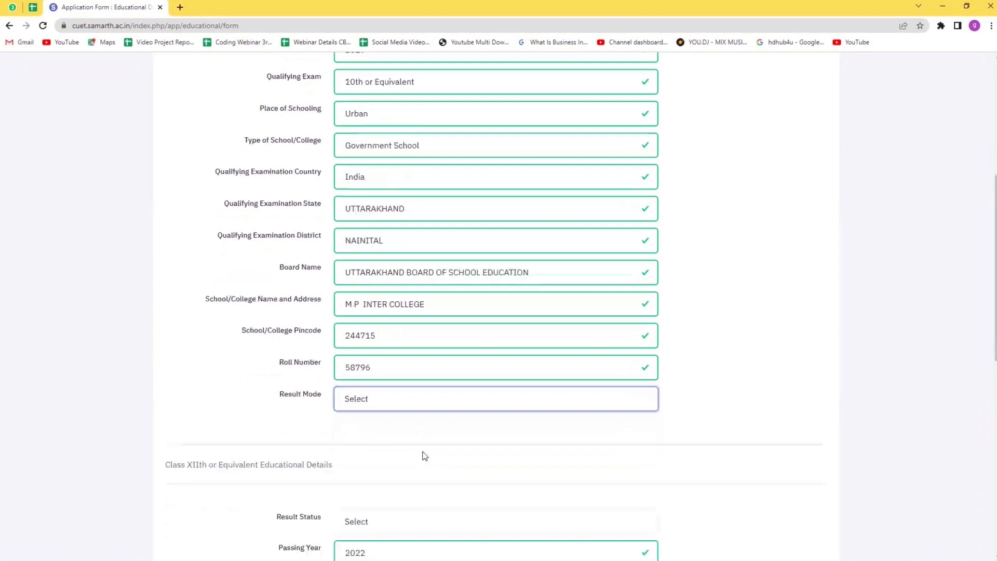
click(413, 401)
click(394, 427)
click(394, 431)
text(600)
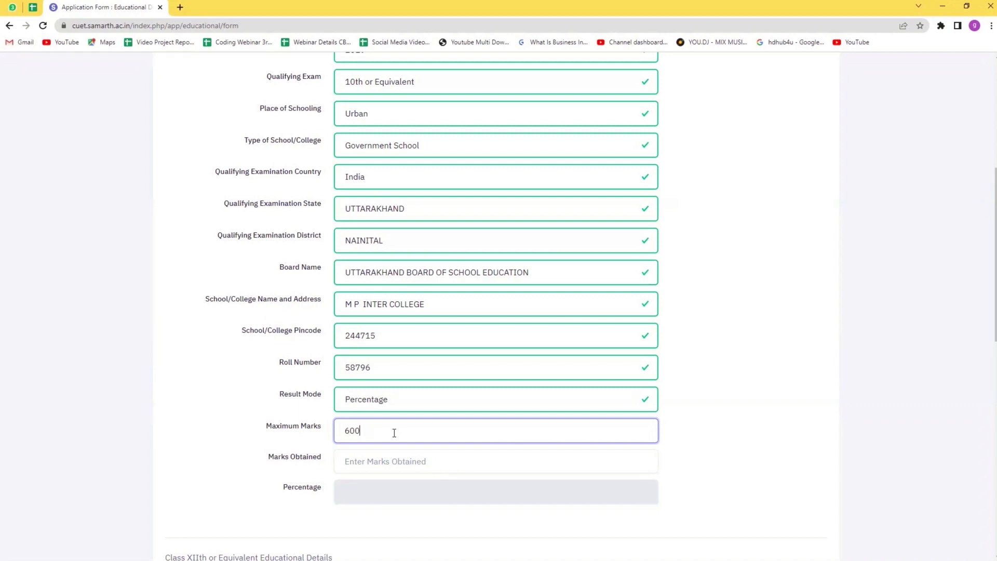
key(Tab)
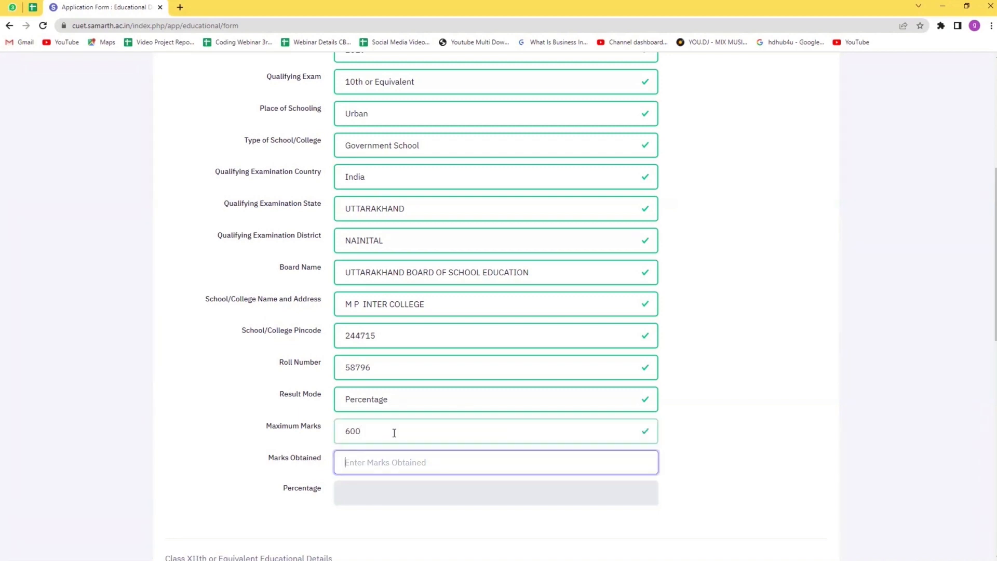
text(488)
key(Tab)
scroll(525, 466, down, 3)
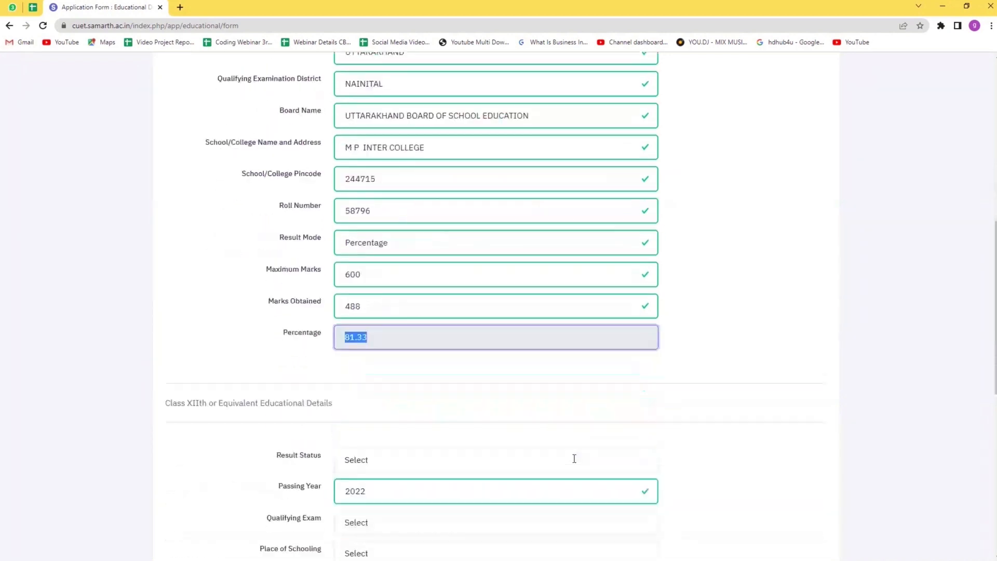
click(546, 375)
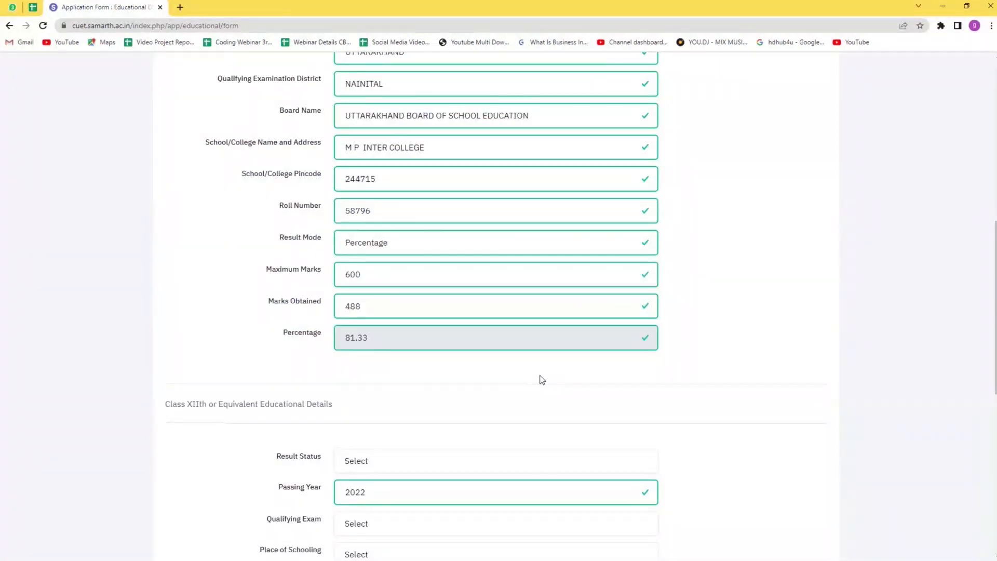
scroll(498, 381, down, 3)
Mark Class XII result Passed in 2021, qualifying exam 12th or Equivalent, schooling Urban.
click(447, 310)
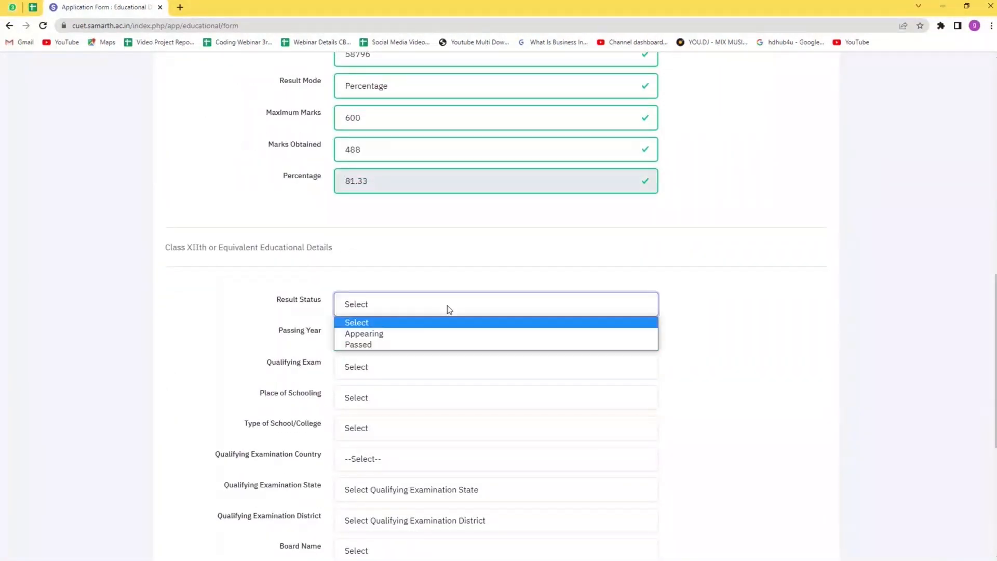
click(409, 344)
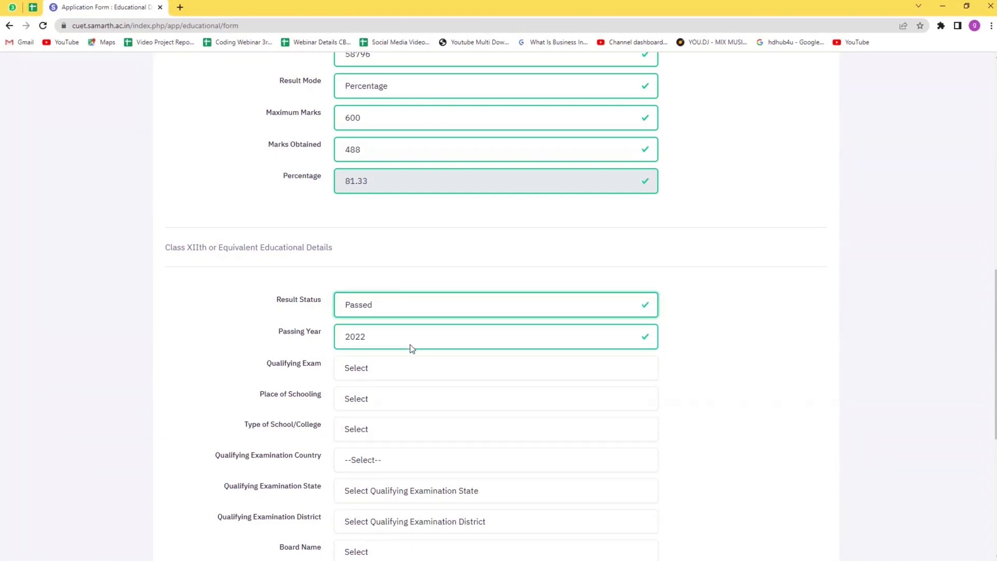
scroll(410, 347, down, 3)
scroll(411, 353, down, 1)
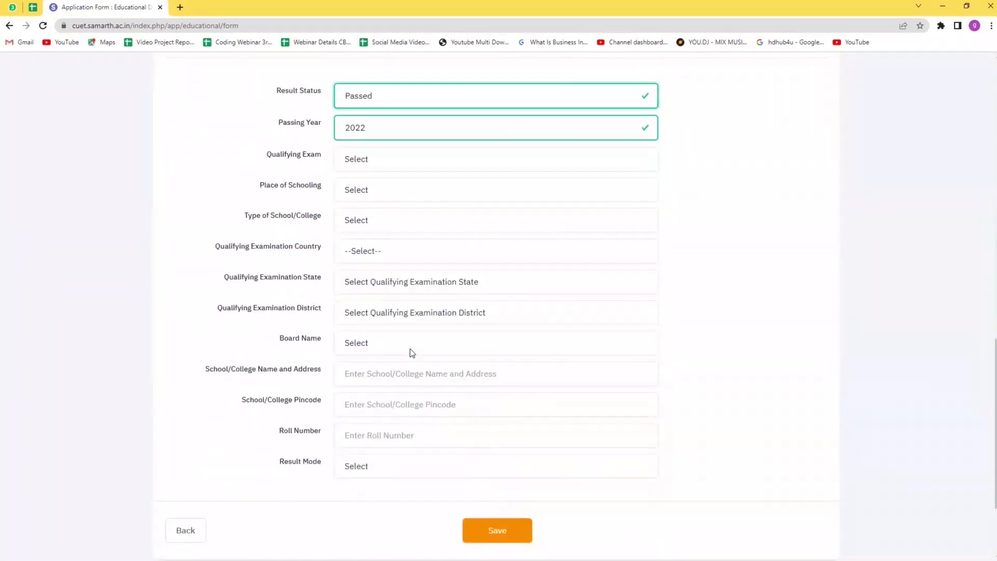
click(426, 130)
click(384, 167)
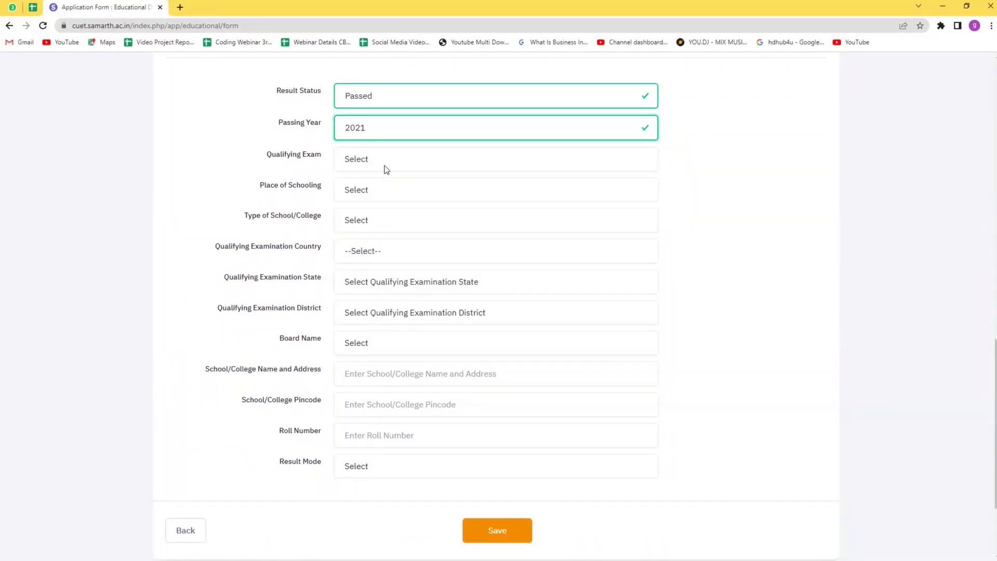
click(382, 158)
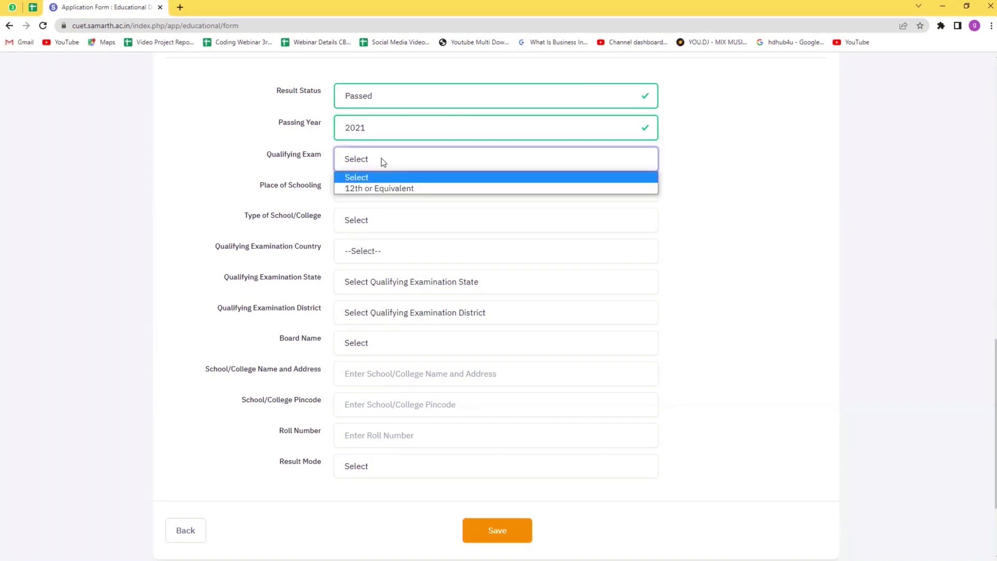
click(381, 186)
click(381, 190)
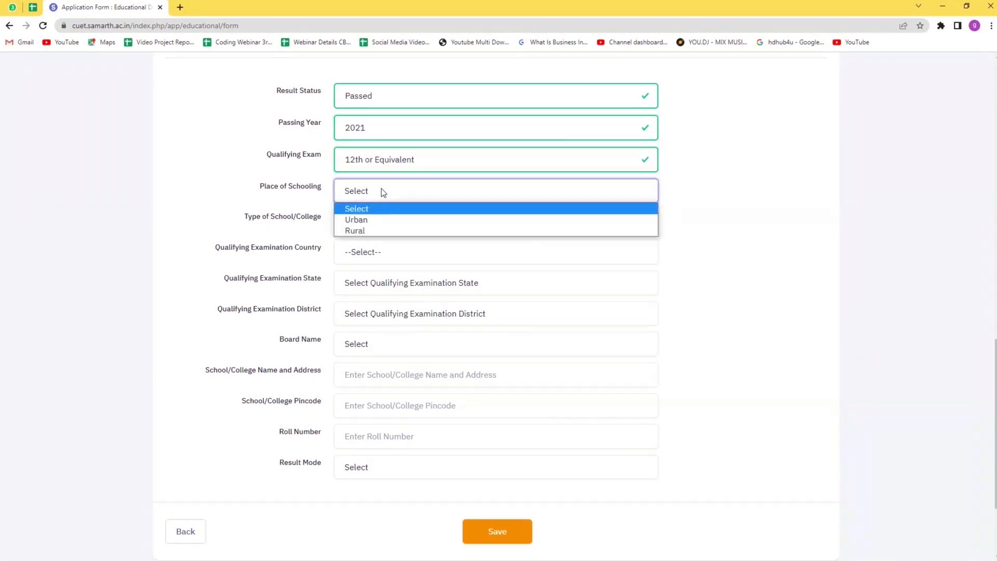
click(379, 222)
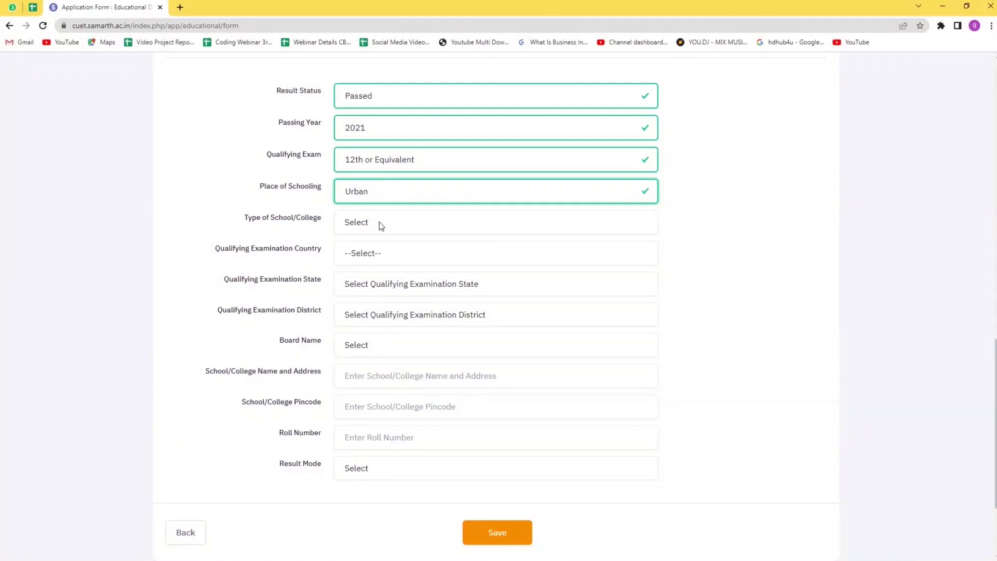
Set Class XII exam to India, UTTARAKHAND, NAINITAL and UTTARAKHAND BOARD OF SCHOOL EDUCATION.
click(379, 222)
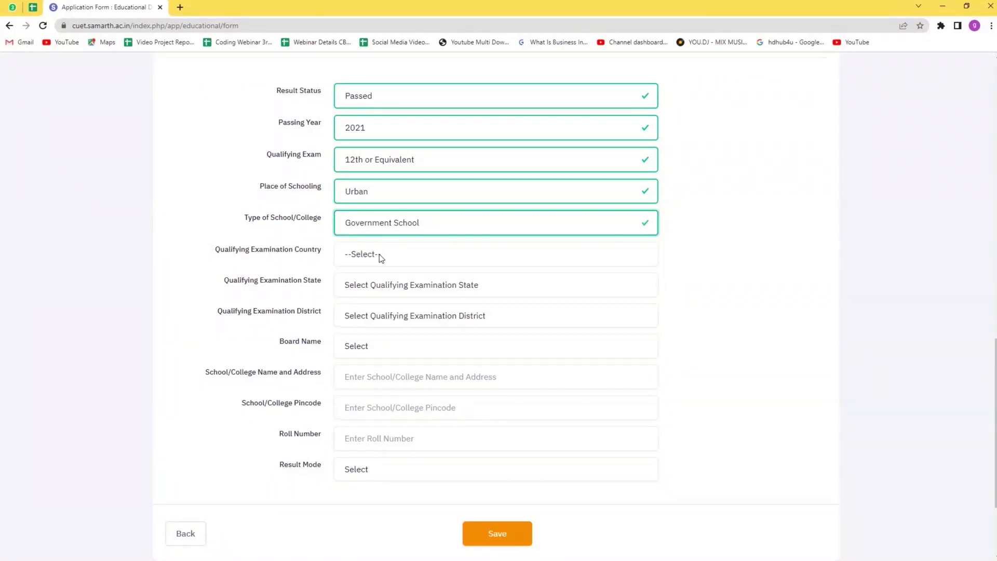
click(379, 256)
click(380, 284)
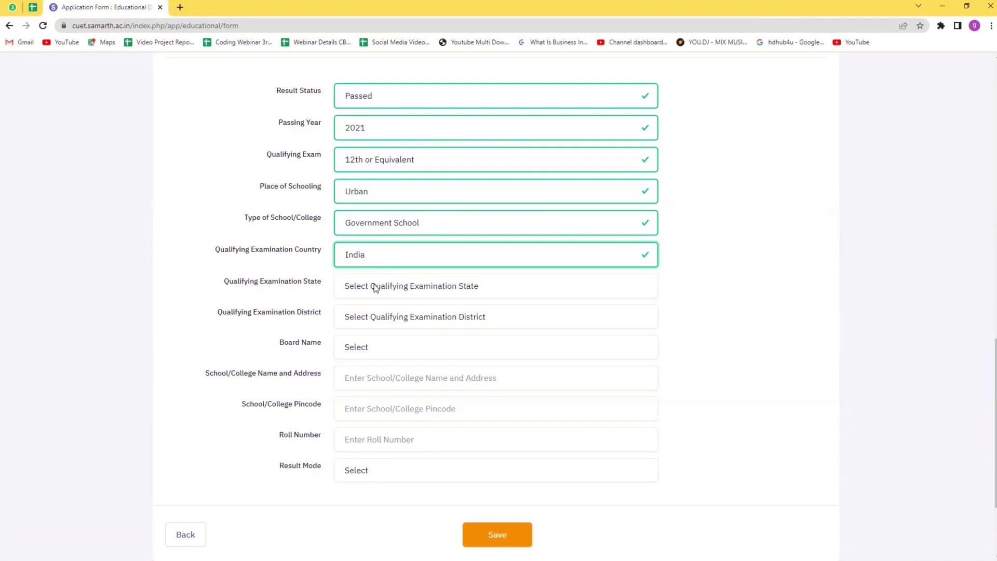
click(375, 287)
scroll(379, 364, down, 5)
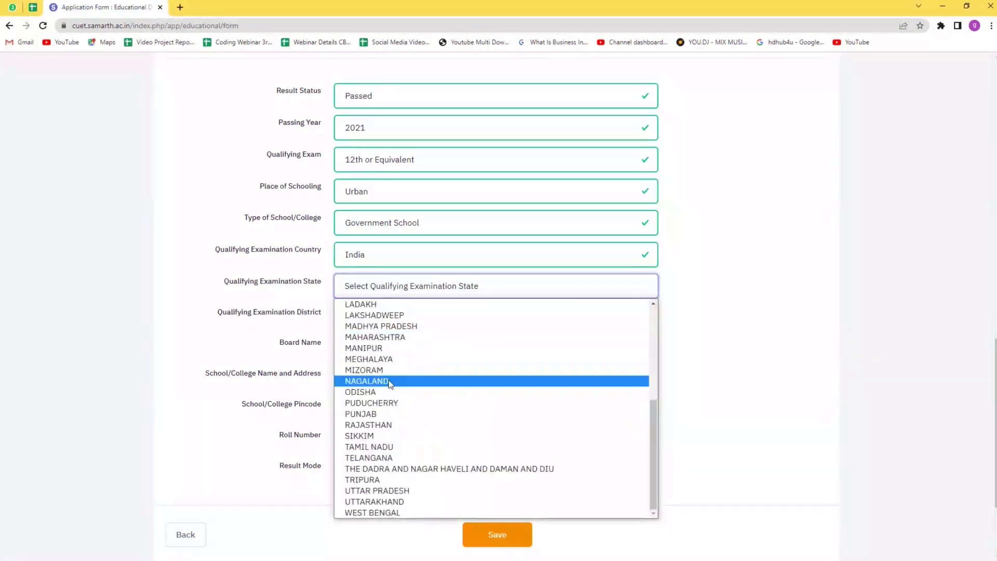
click(384, 502)
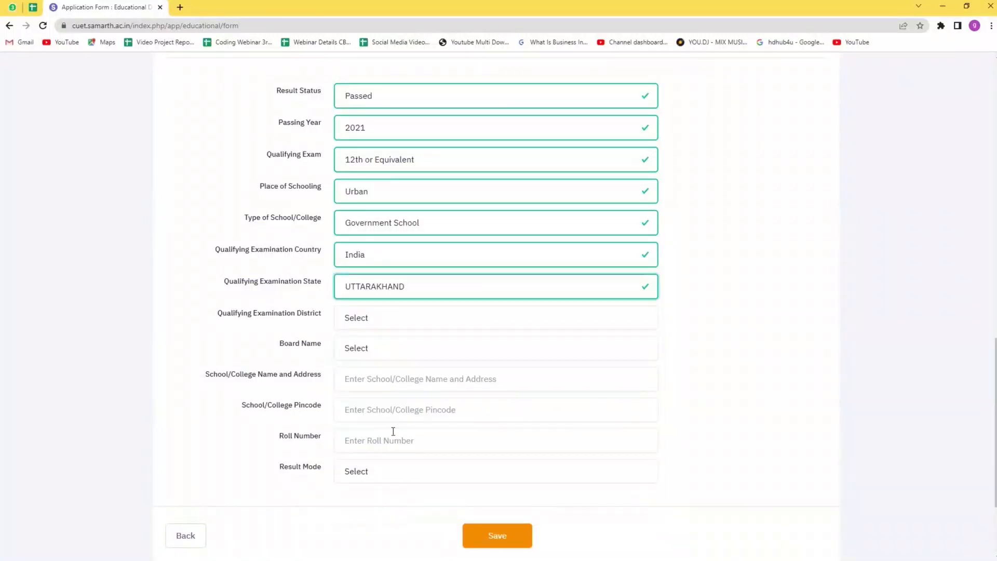
click(377, 318)
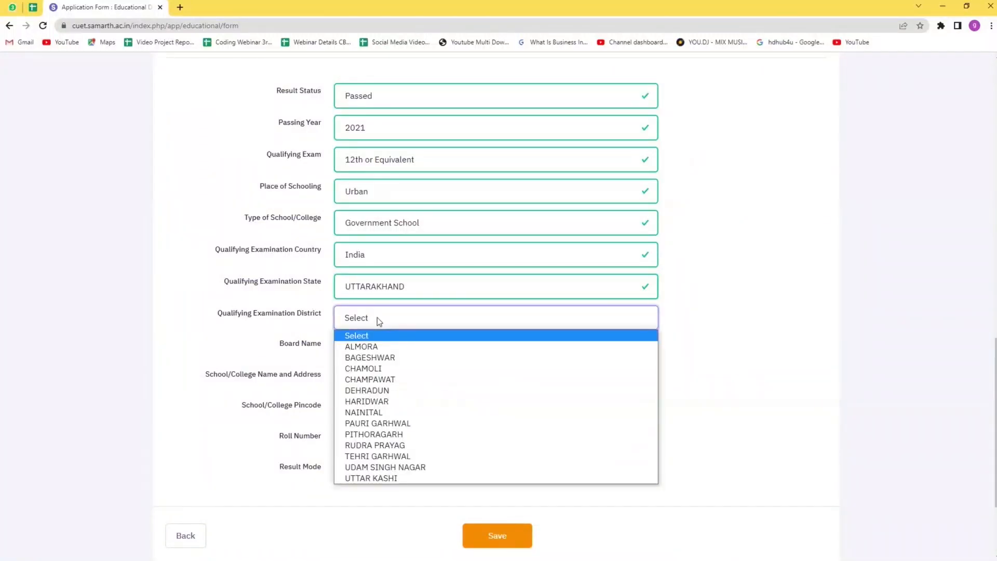
click(393, 413)
click(385, 349)
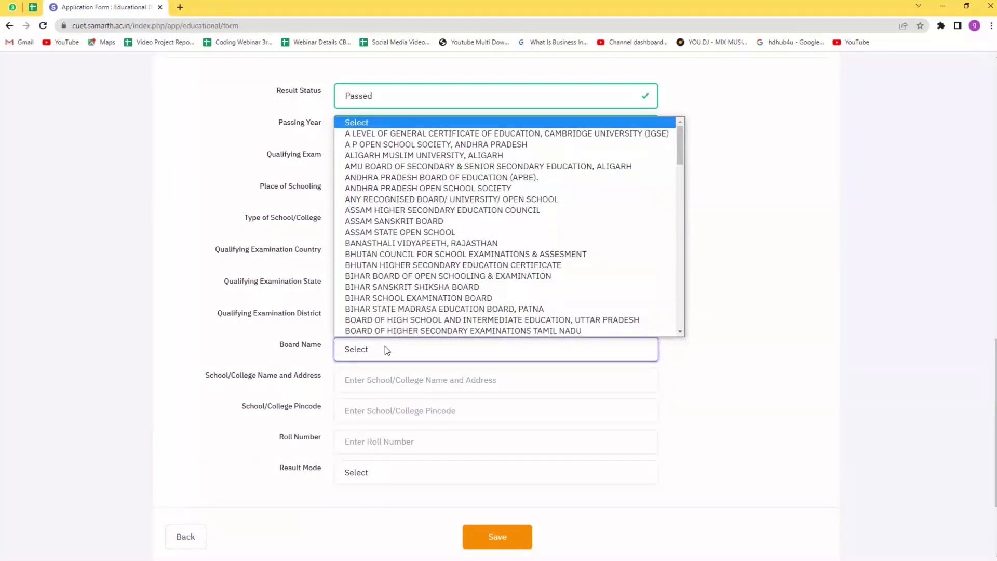
scroll(396, 300, down, 20)
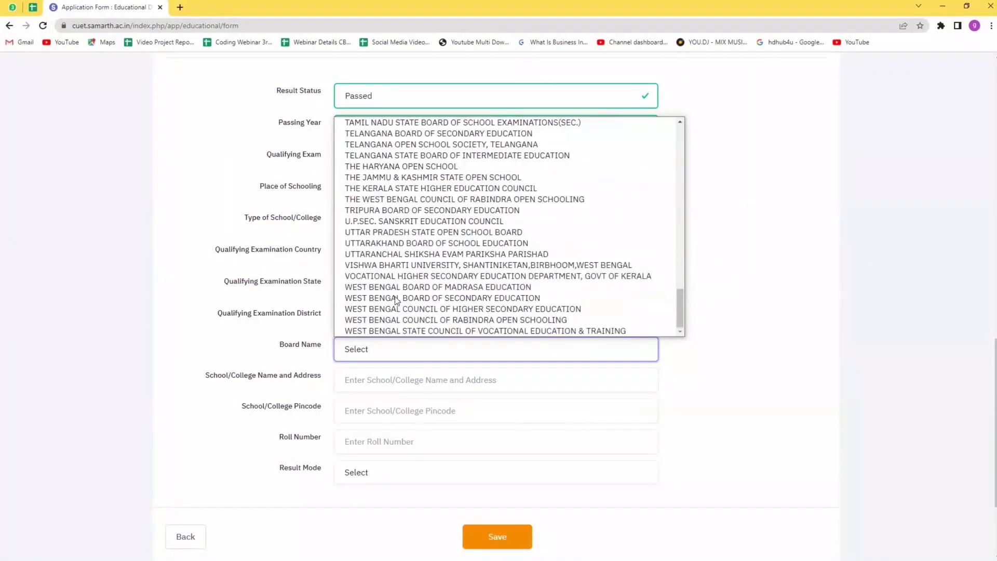
click(396, 244)
scroll(372, 310, down, 3)
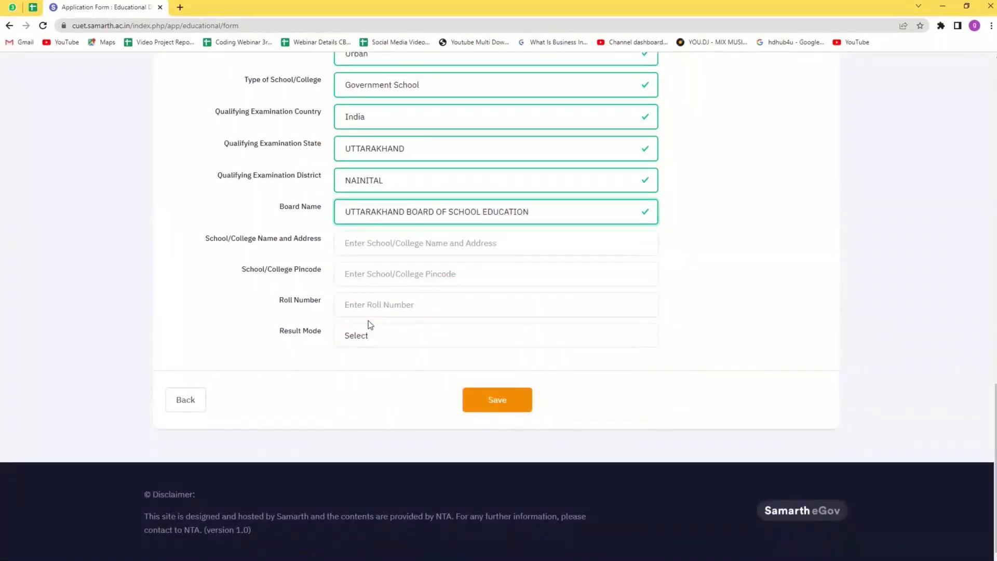
Enter the Class XII school M P INTER COLLEGE, its pincode and the roll number.
click(390, 243)
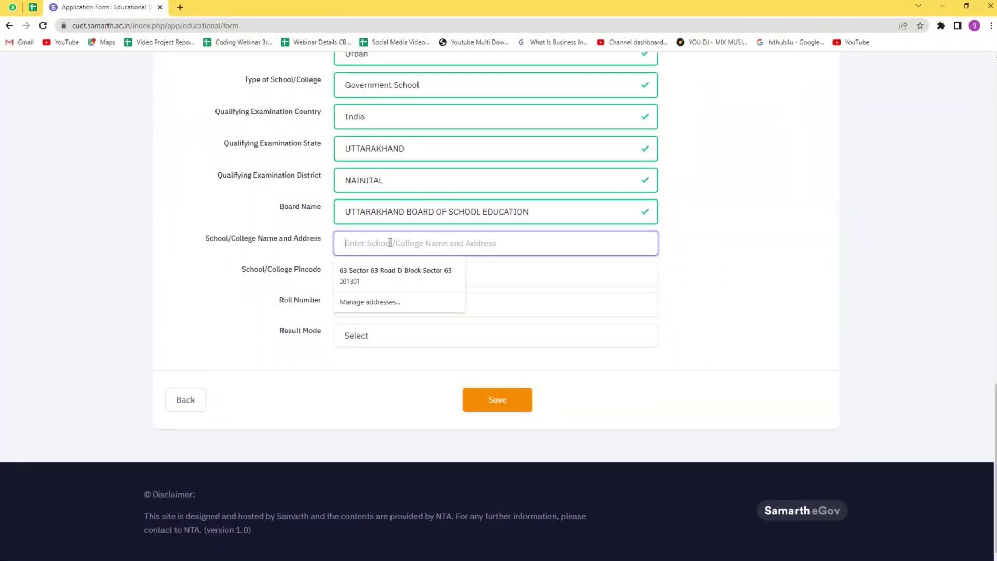
text(M P INT)
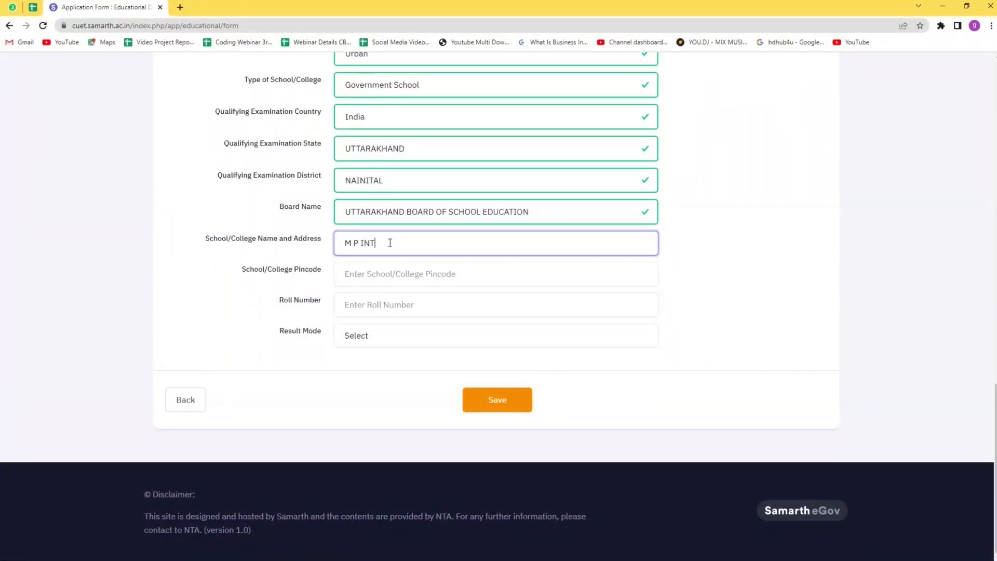
text(ER COLLEGE)
key(Tab)
text(2447)
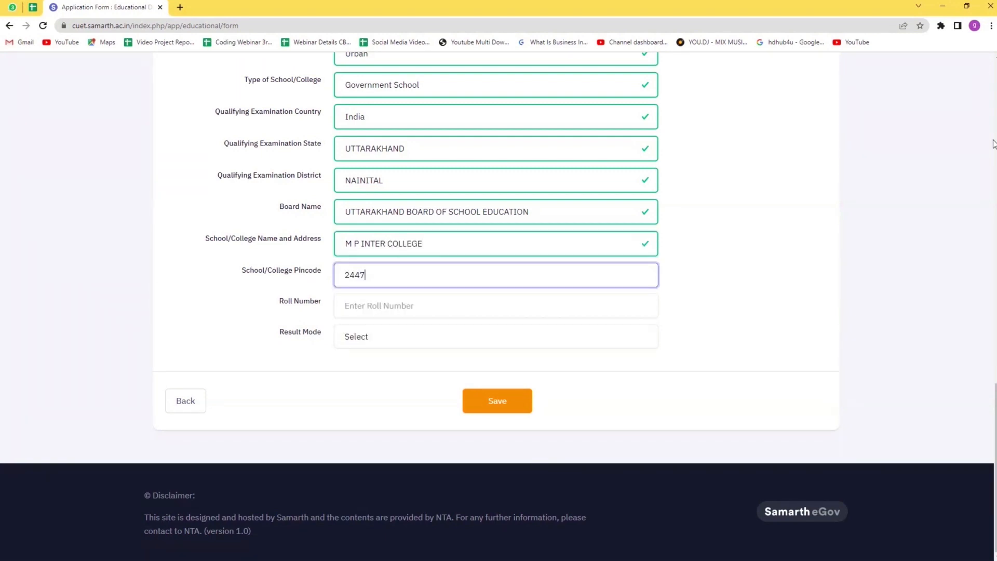
text(15)
key(Tab)
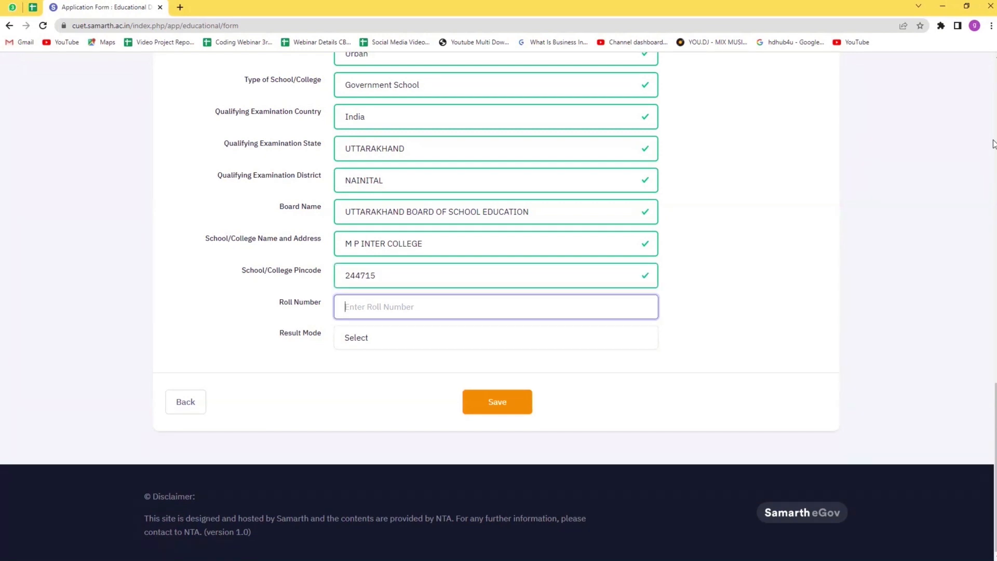
Choose Percentage result mode and enter 500 maximum and 367 obtained marks, giving 73.40 percent.
key(Tab)
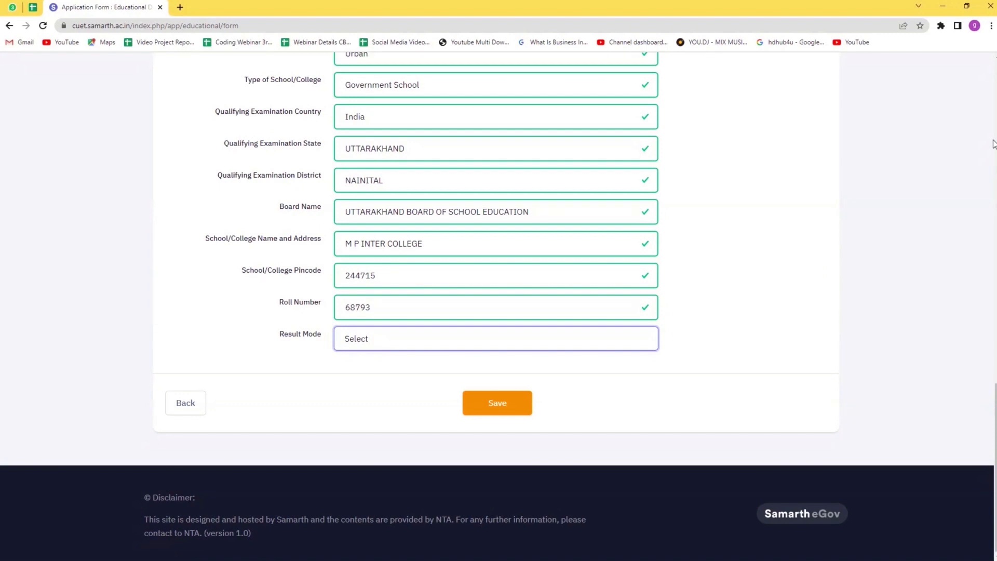
click(559, 344)
click(513, 368)
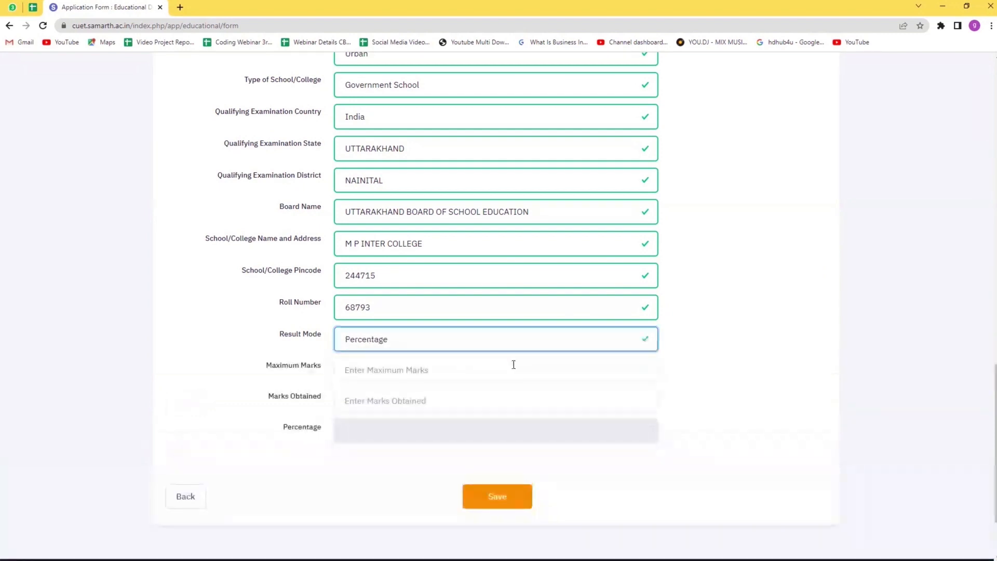
click(469, 363)
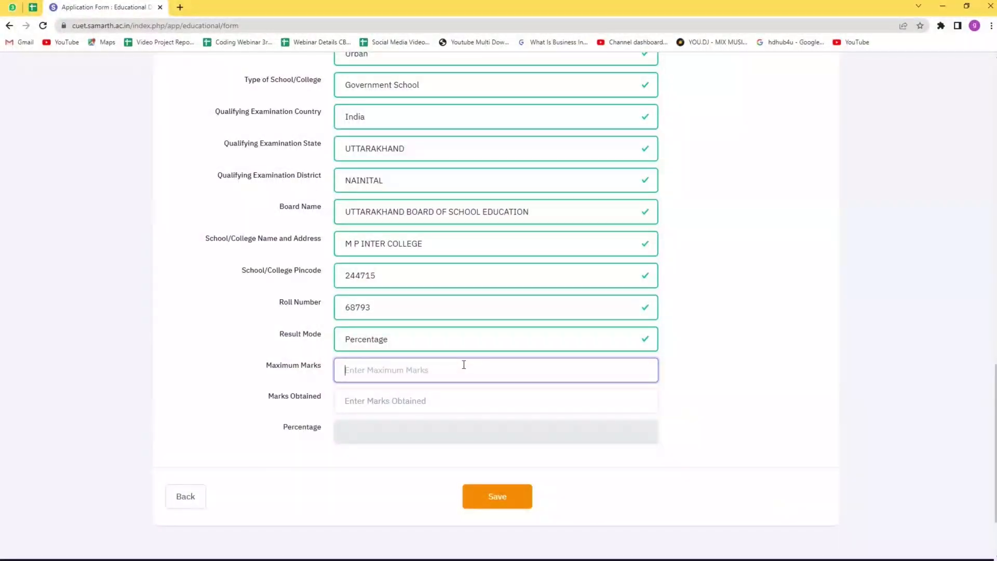
text(50)
text(0)
key(Tab)
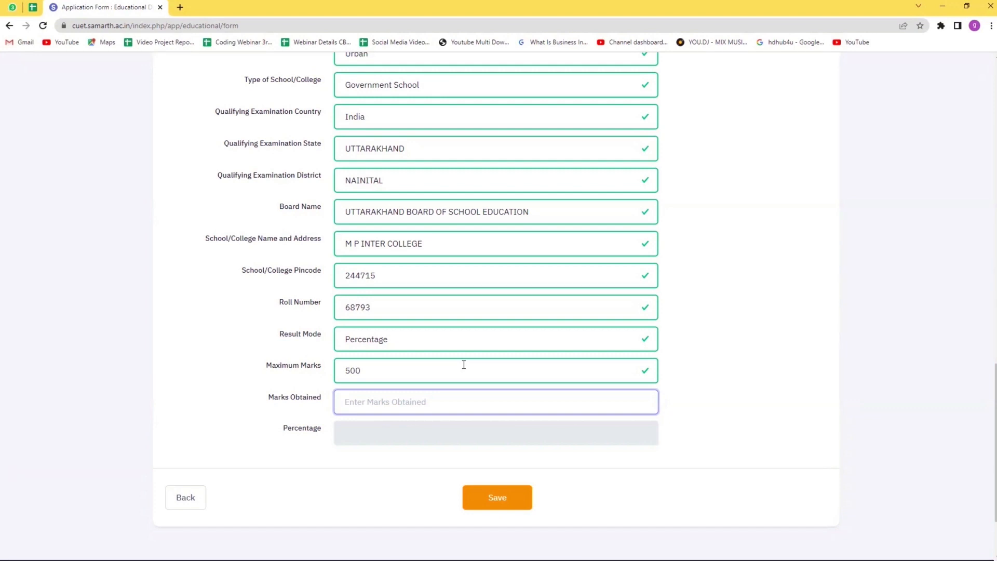
text(367)
key(Tab)
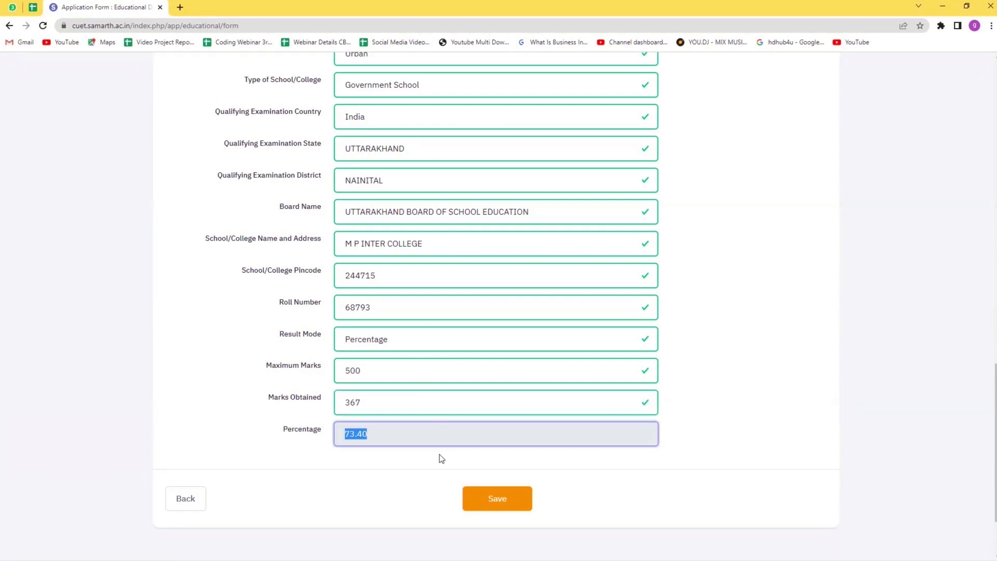
Save the XIIth record (367/500, 73.40%), decline the browser address prompt, and continue to programme selection.
click(412, 459)
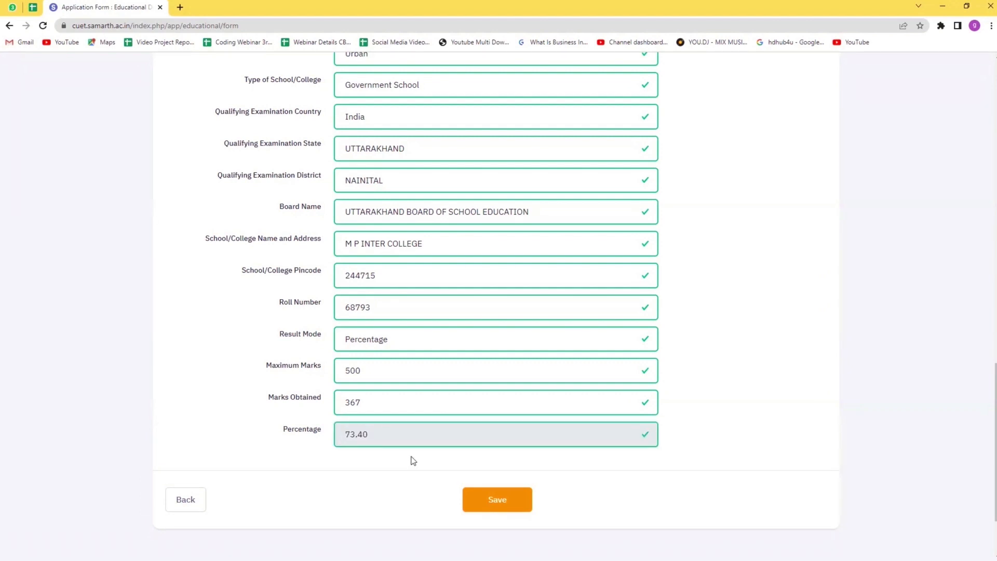
scroll(412, 461, down, 2)
click(493, 402)
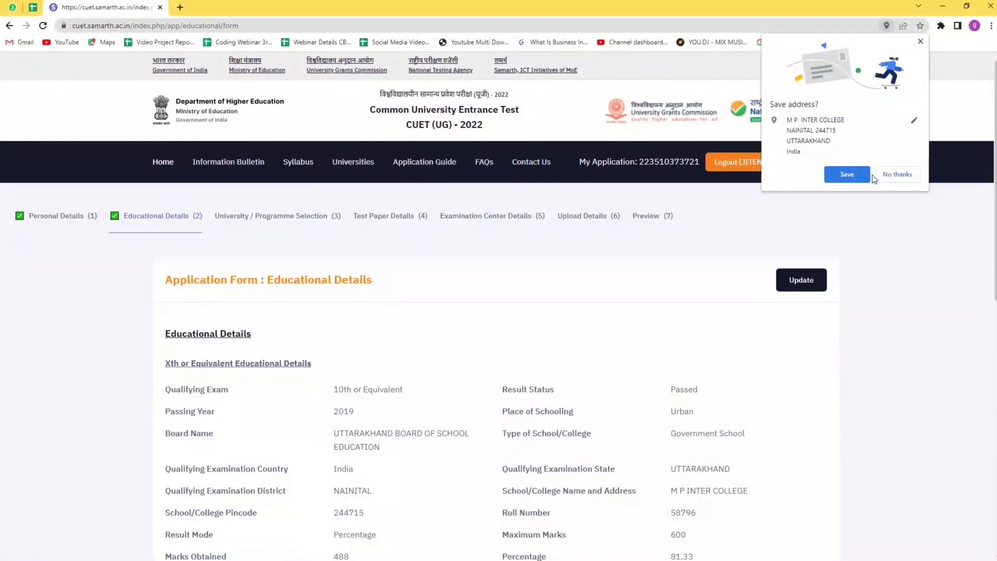
click(890, 175)
scroll(658, 326, down, 10)
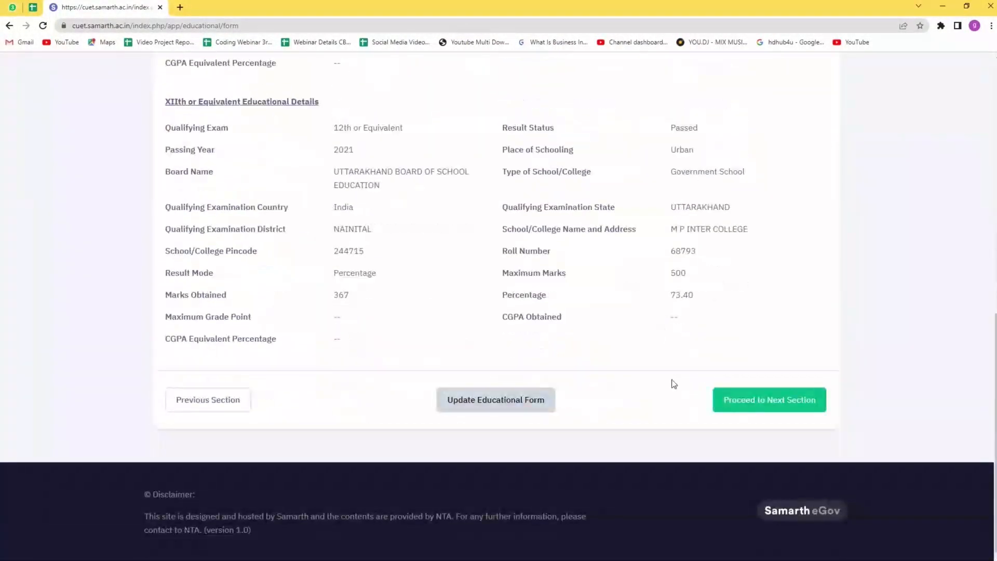
click(753, 407)
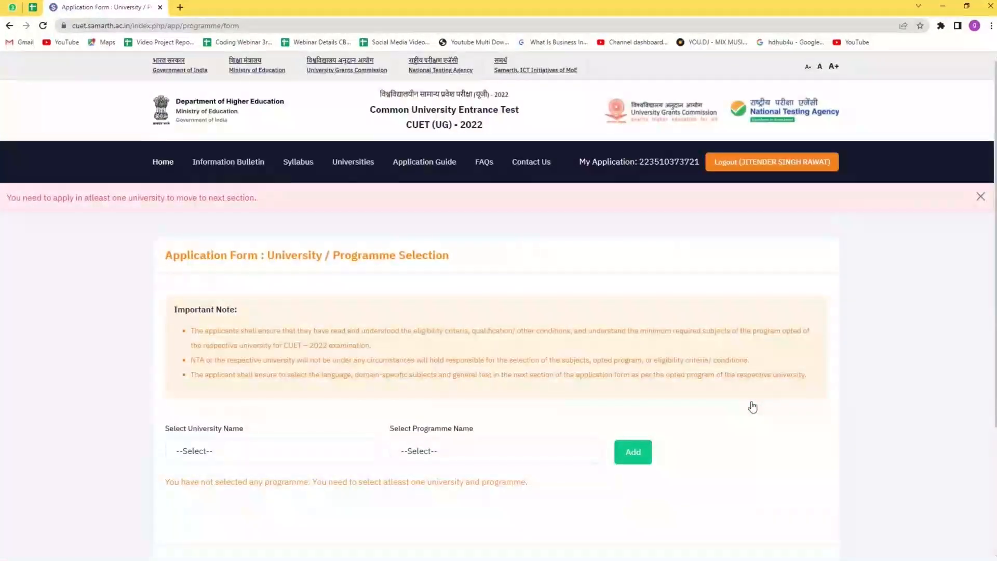
Add TEERTHANKER MAHAVEER UNIVERSITY with Bachelor of Science Nursing to the programme table.
scroll(392, 350, down, 3)
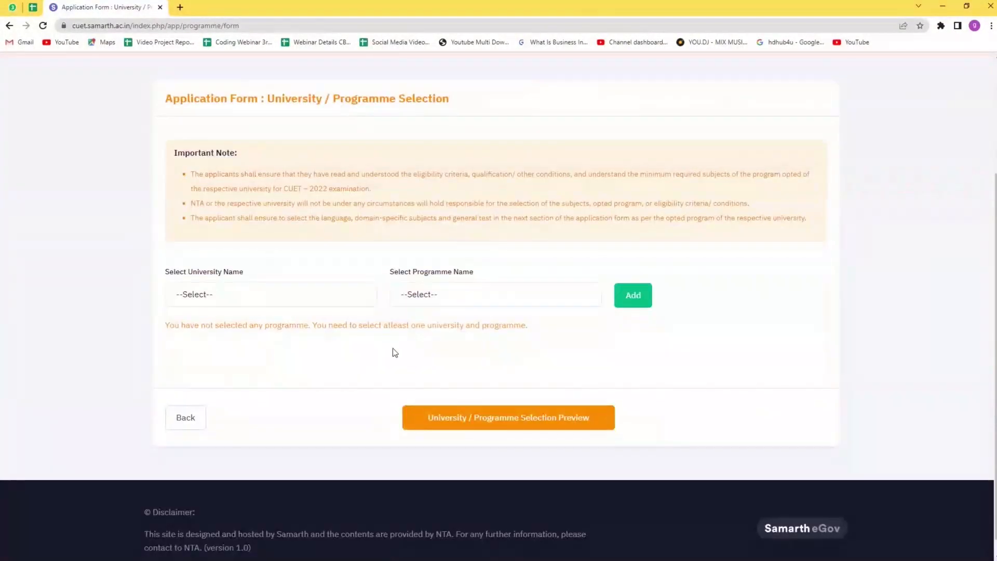
click(308, 298)
scroll(312, 357, down, 6)
scroll(312, 357, down, 3)
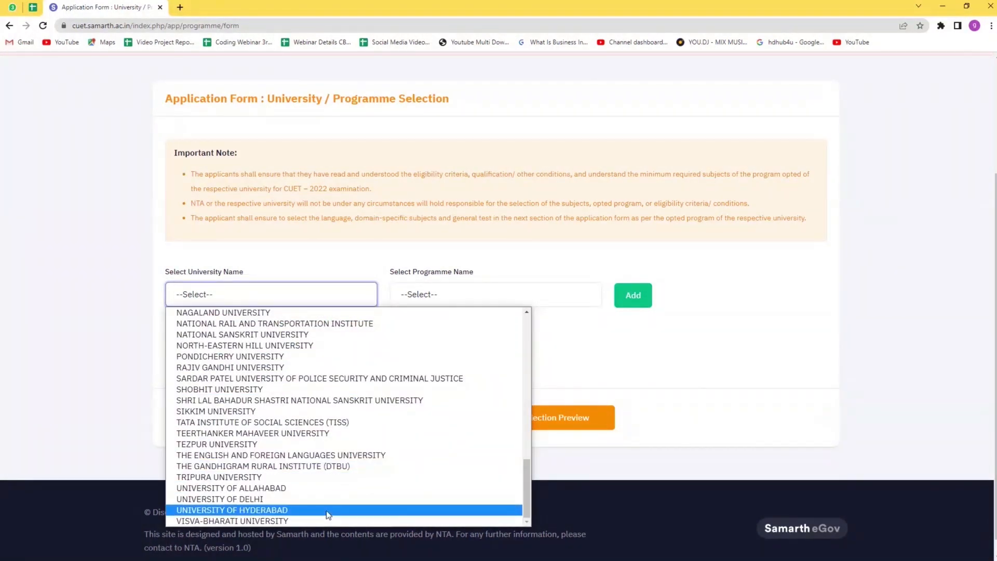
scroll(324, 504, up, 10)
scroll(327, 473, down, 8)
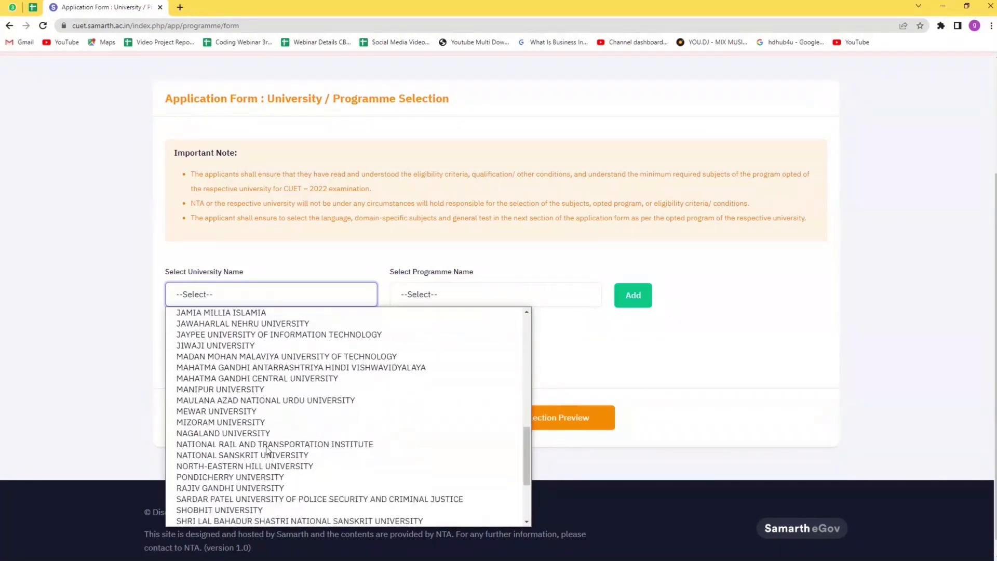
scroll(268, 450, down, 1)
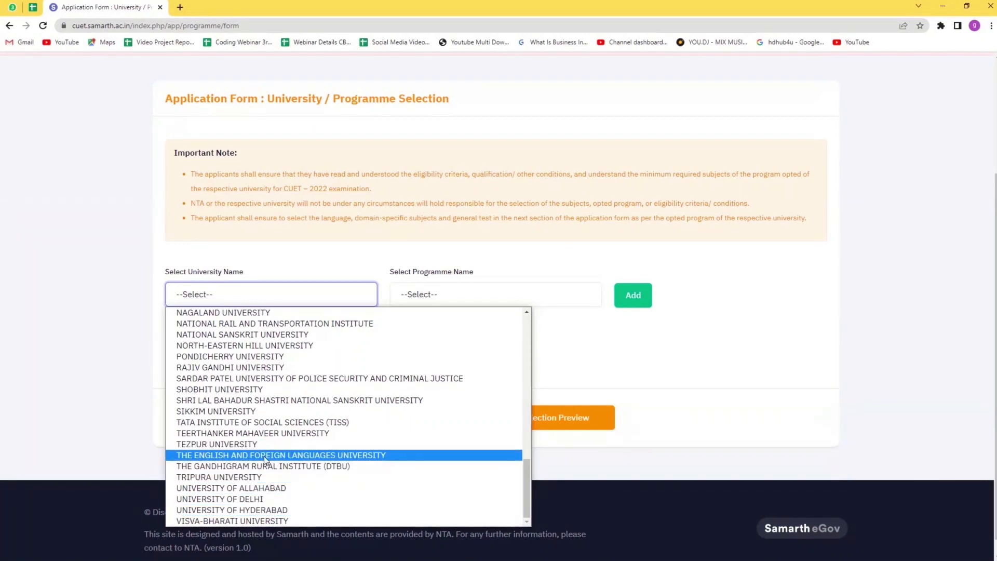
click(259, 434)
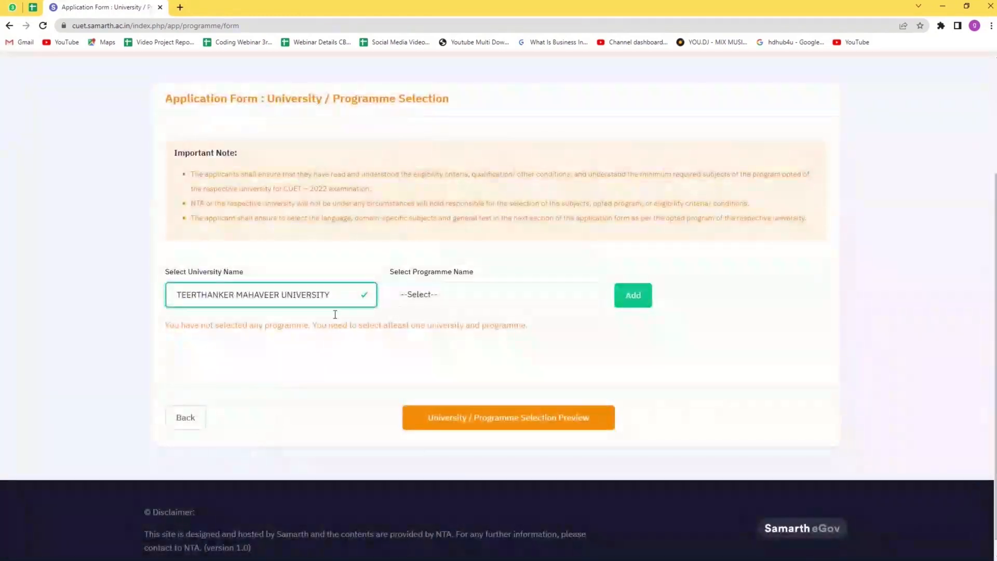
click(495, 294)
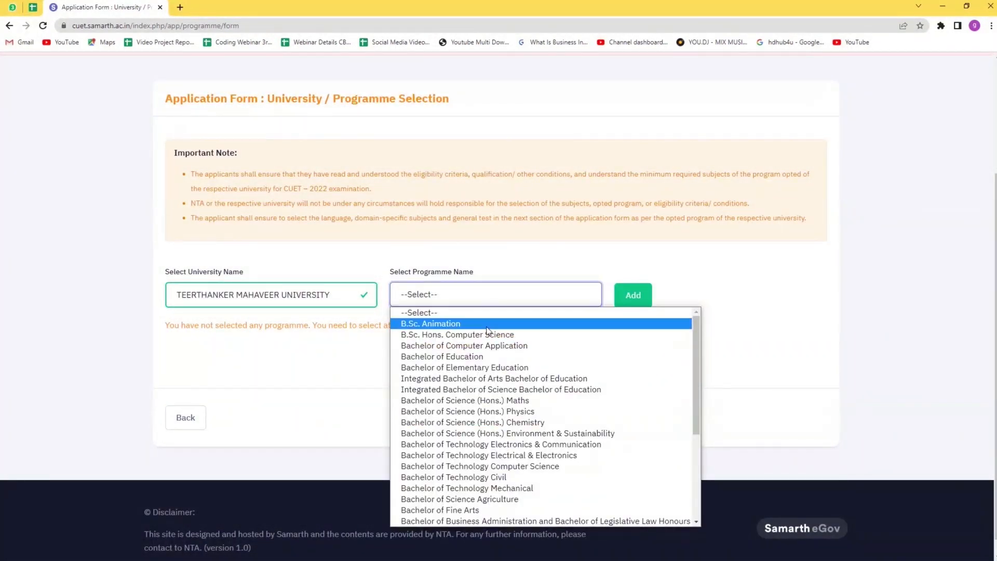
key(Down)
key(Down)
key(Down)
key(Down)
key(Down)
key(Down)
key(Down)
key(Down)
key(Down)
key(Down)
key(Down)
key(Down)
key(Down)
key(Down)
key(Down)
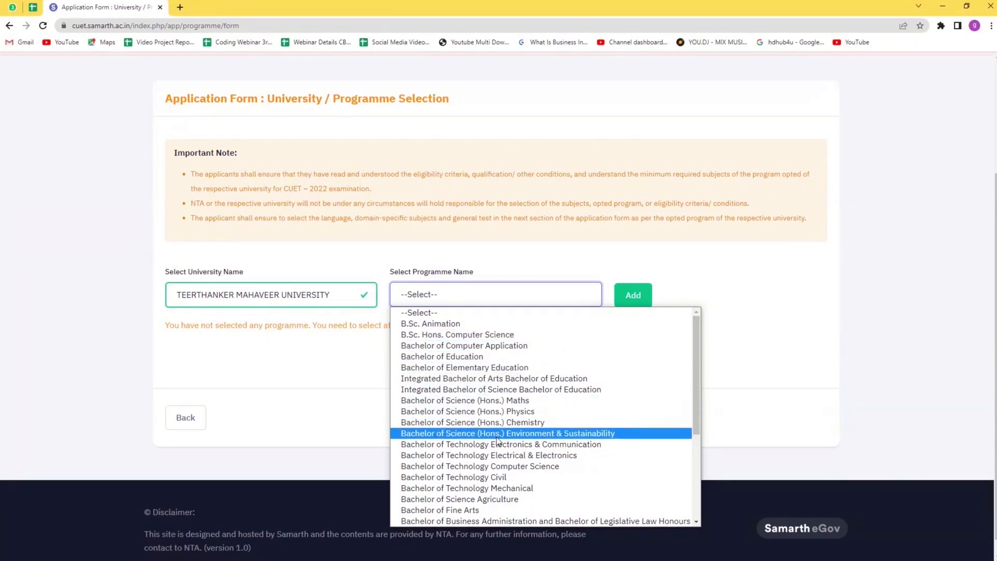
key(Down)
key(Down)
key(Down)
key(Down)
key(Up)
key(Return)
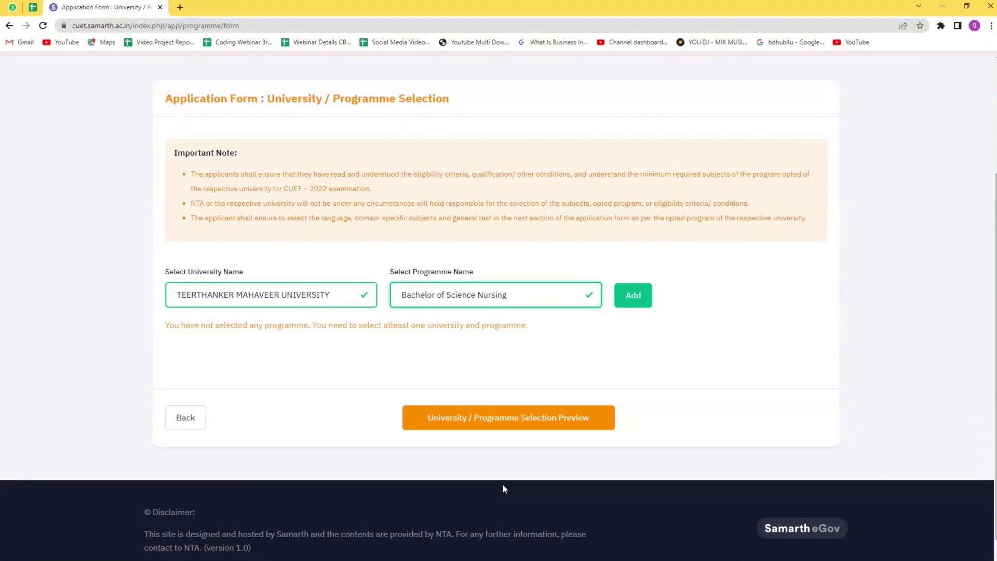
click(633, 300)
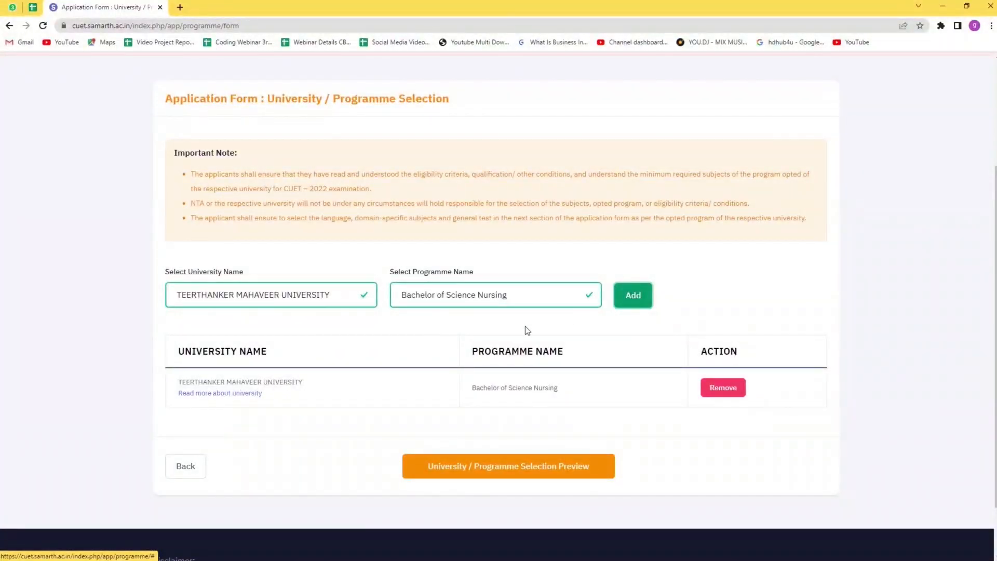
Add RAJIV GANDHI UNIVERSITY with B.Sc. PHYSICS to the programme table.
scroll(311, 302, down, 1)
click(236, 243)
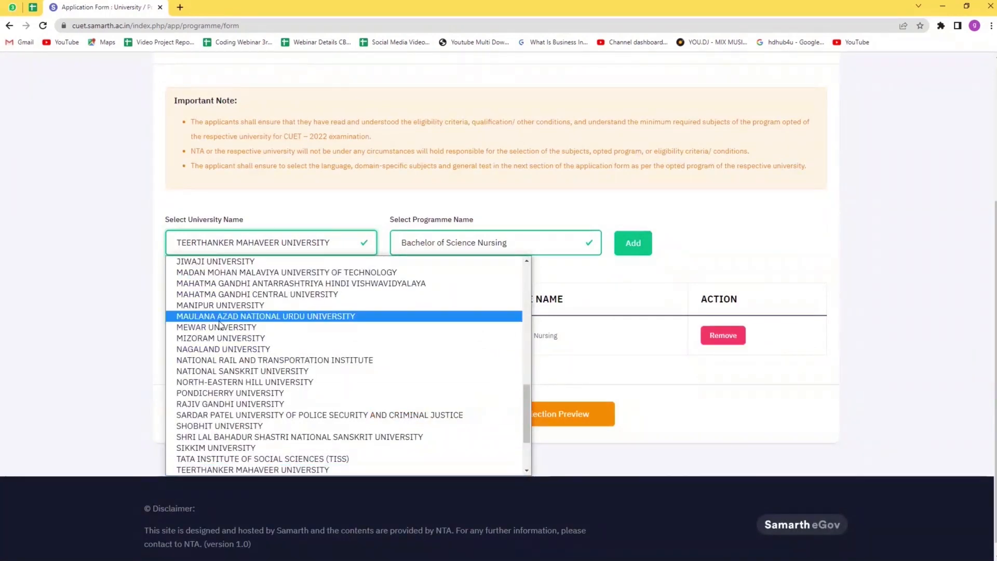
scroll(218, 342, down, 3)
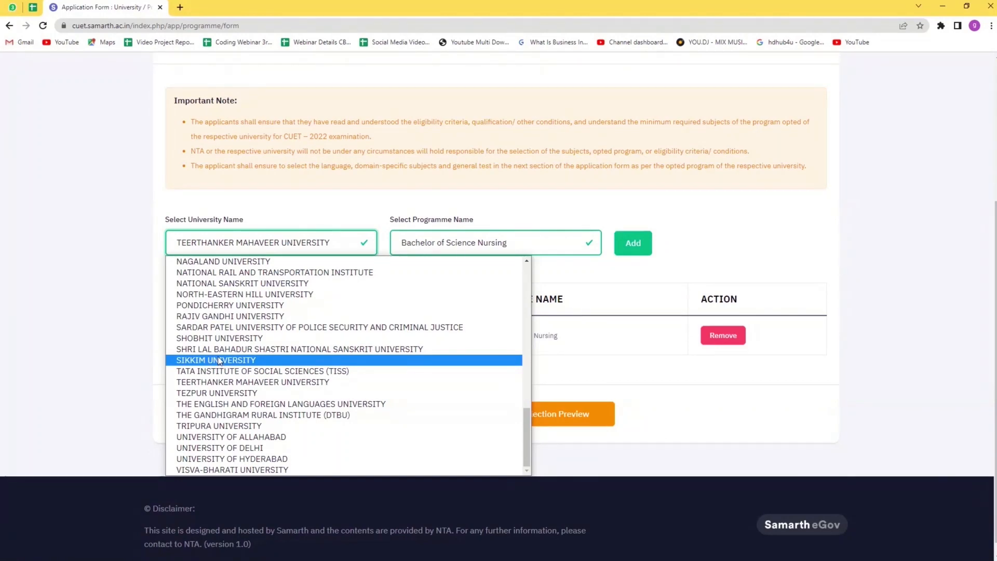
click(225, 316)
click(471, 244)
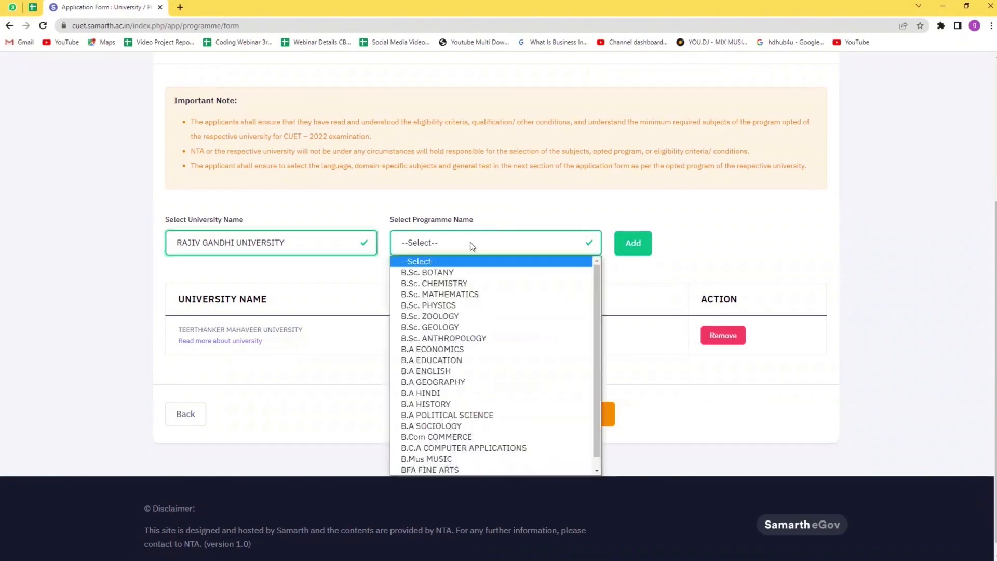
click(442, 307)
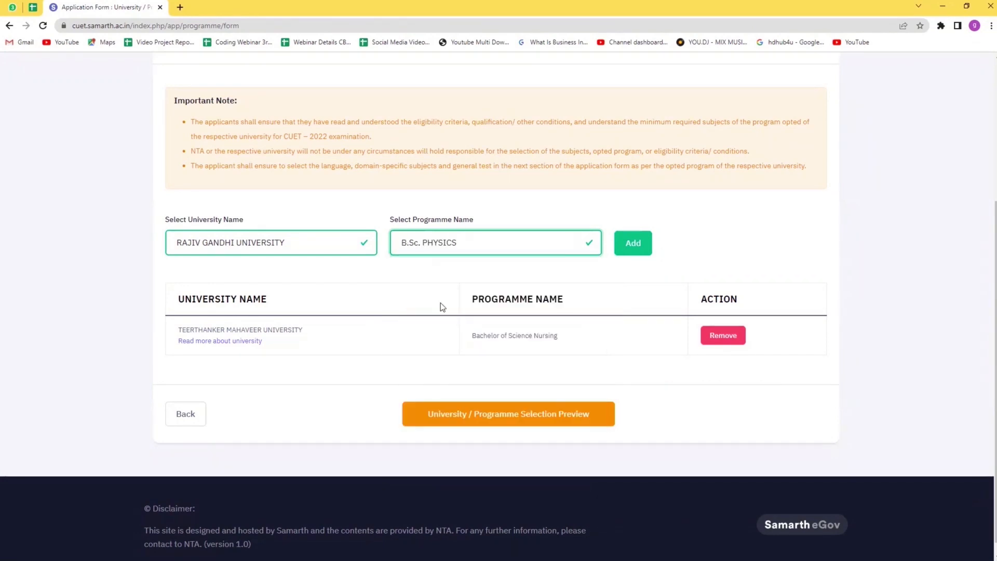
click(634, 245)
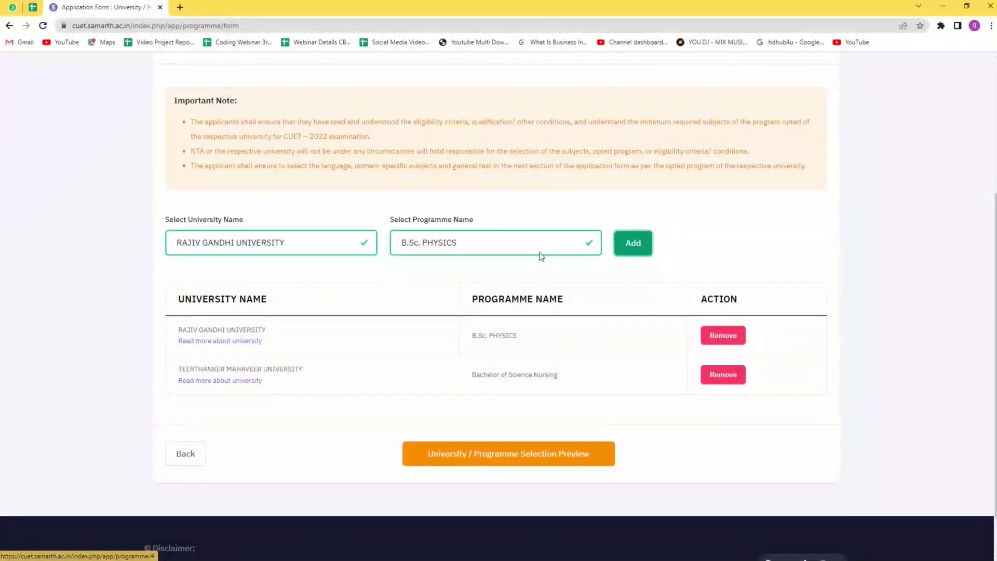
Add JAWAHARLAL NEHRU UNIVERSITY's integrated B.Sc.-M.Sc. Ayurveda Biology programme to the table.
click(292, 247)
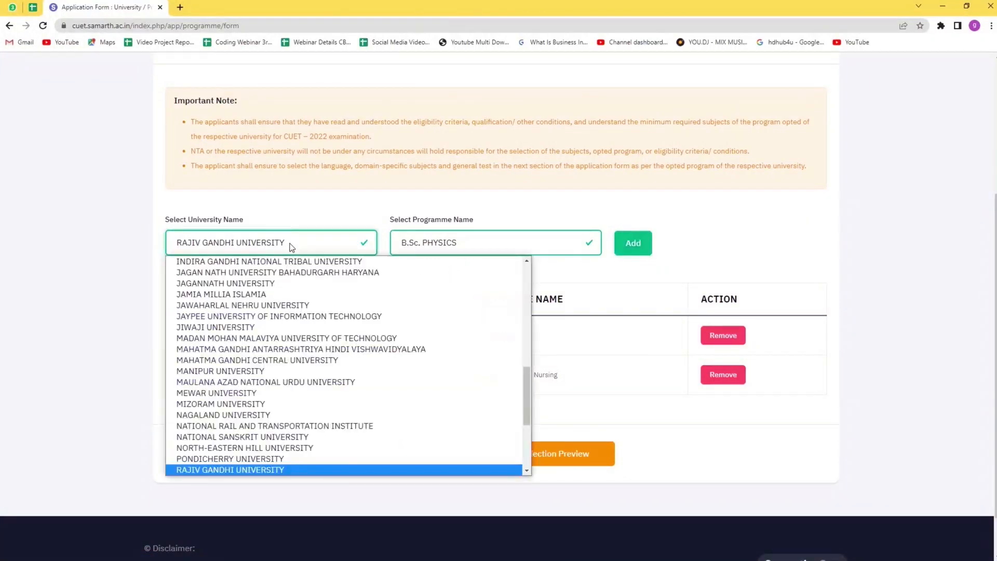
click(270, 306)
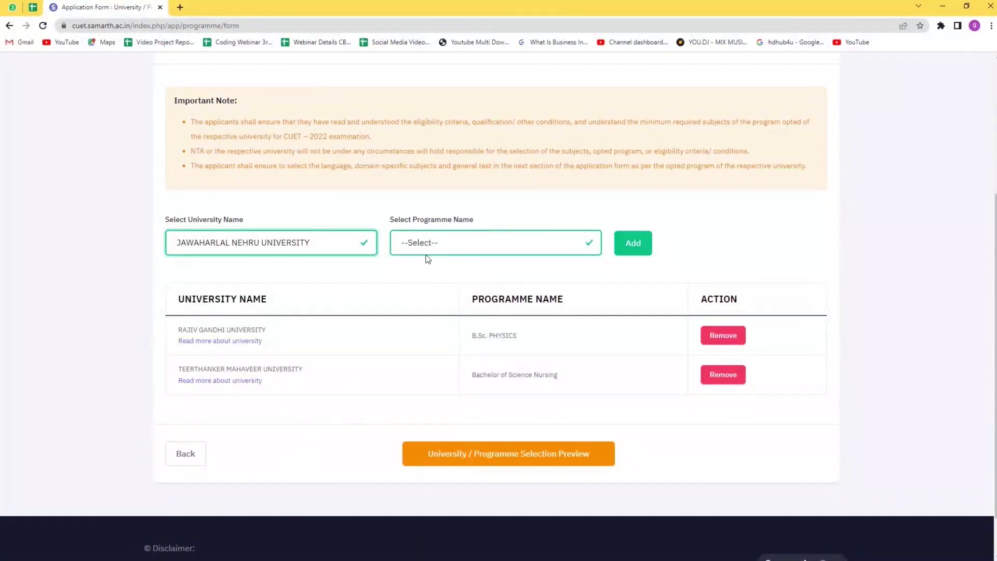
click(456, 243)
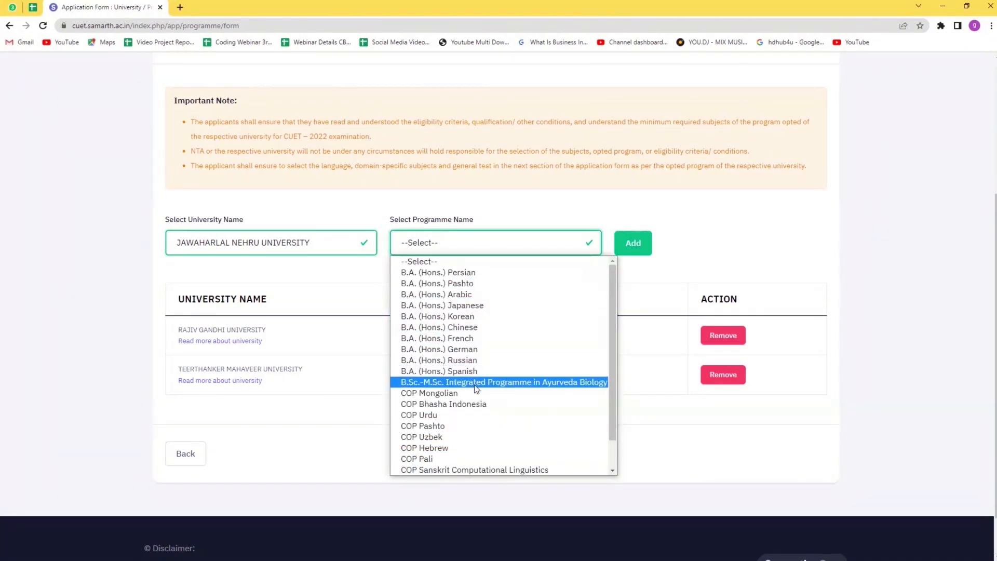
click(508, 384)
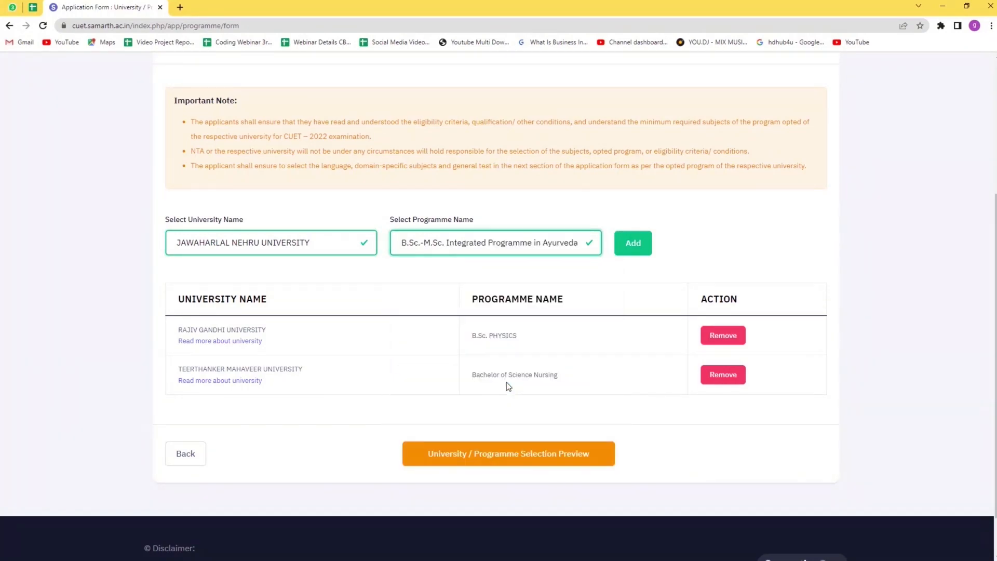
click(631, 242)
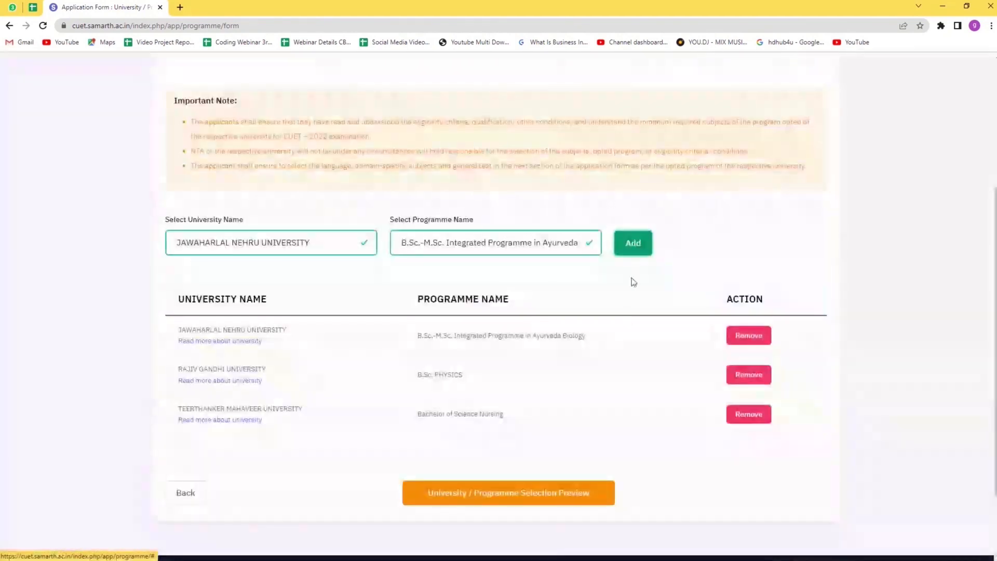
Preview the three chosen programmes and continue to test paper selection.
scroll(619, 356, down, 2)
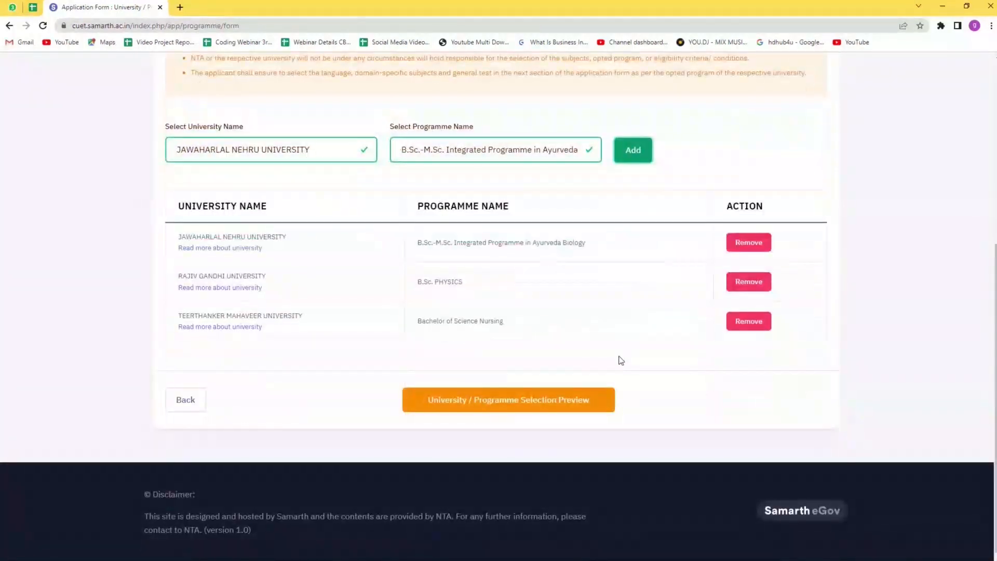
click(528, 405)
scroll(528, 405, down, 3)
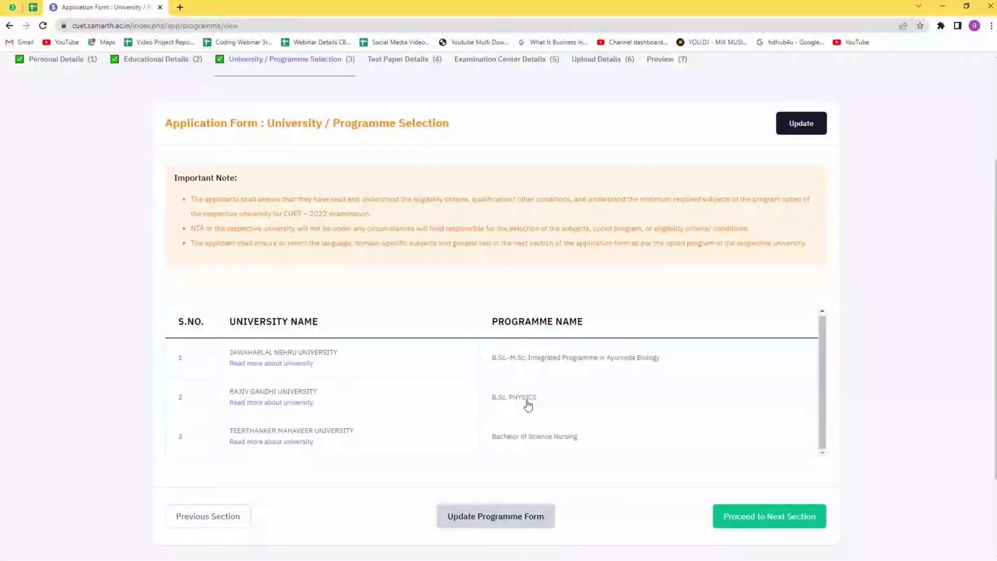
click(793, 520)
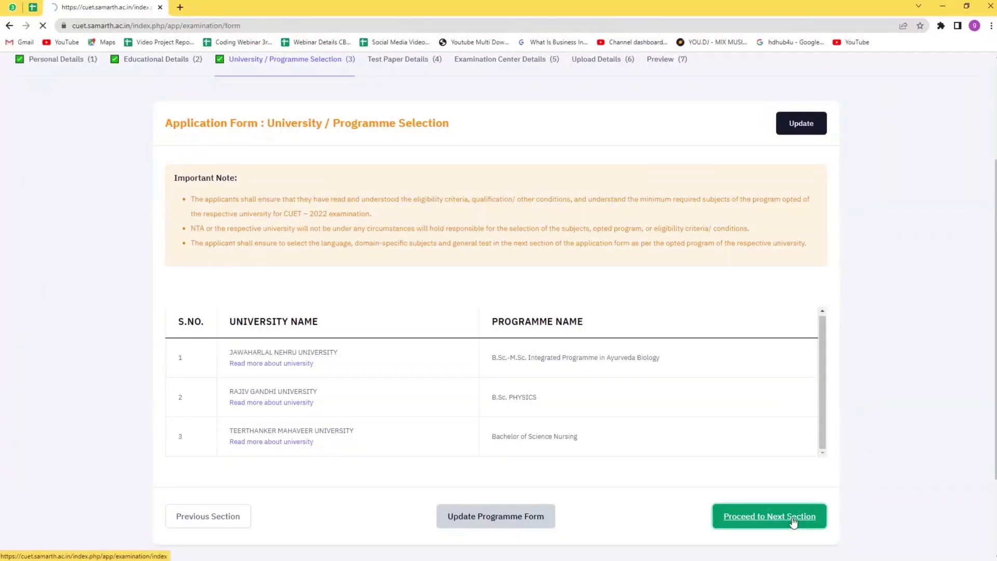
Pick 101 English, 304 Biology, 322 Physics and Yes for General Test Section III in the first slot.
scroll(778, 497, down, 7)
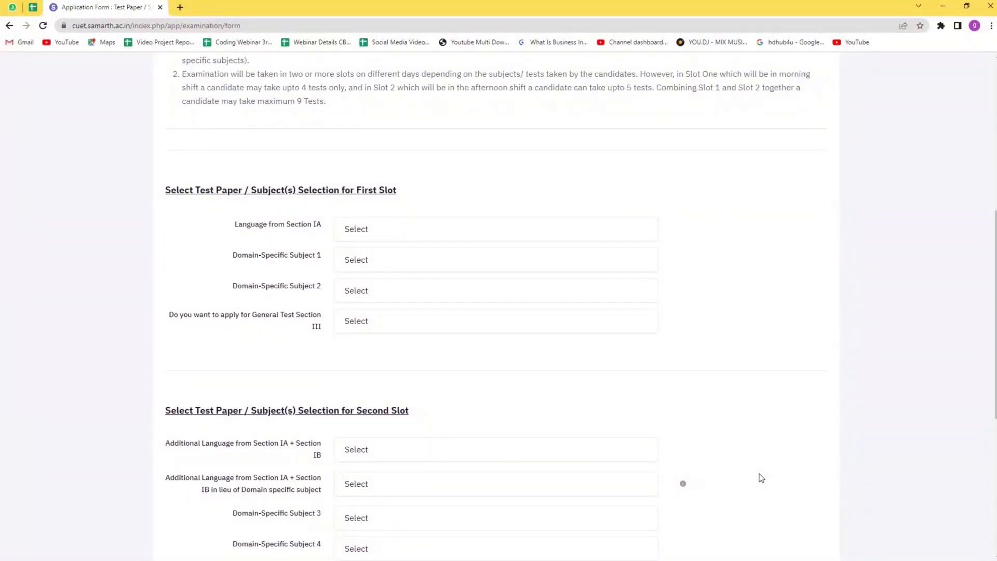
scroll(761, 478, down, 1)
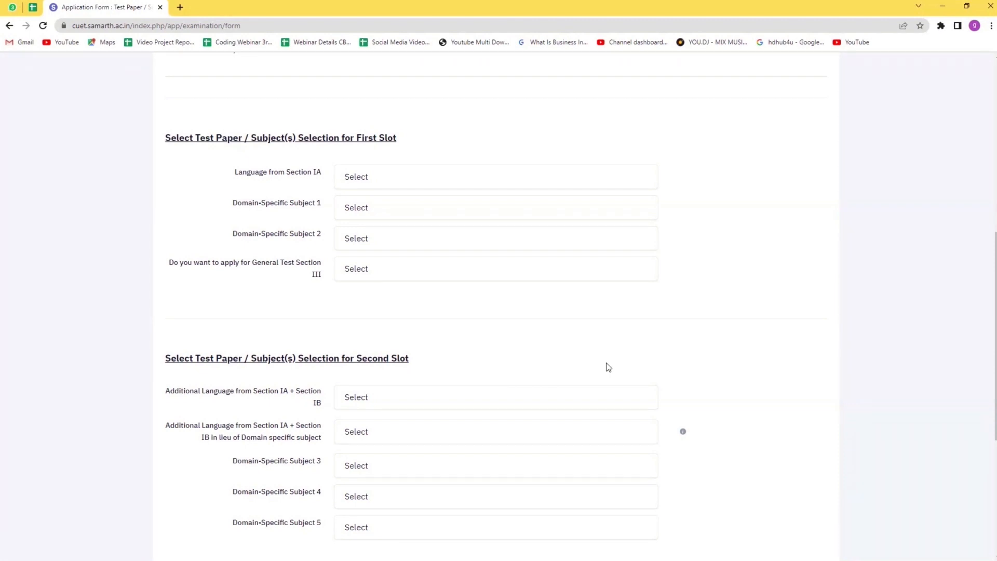
click(450, 180)
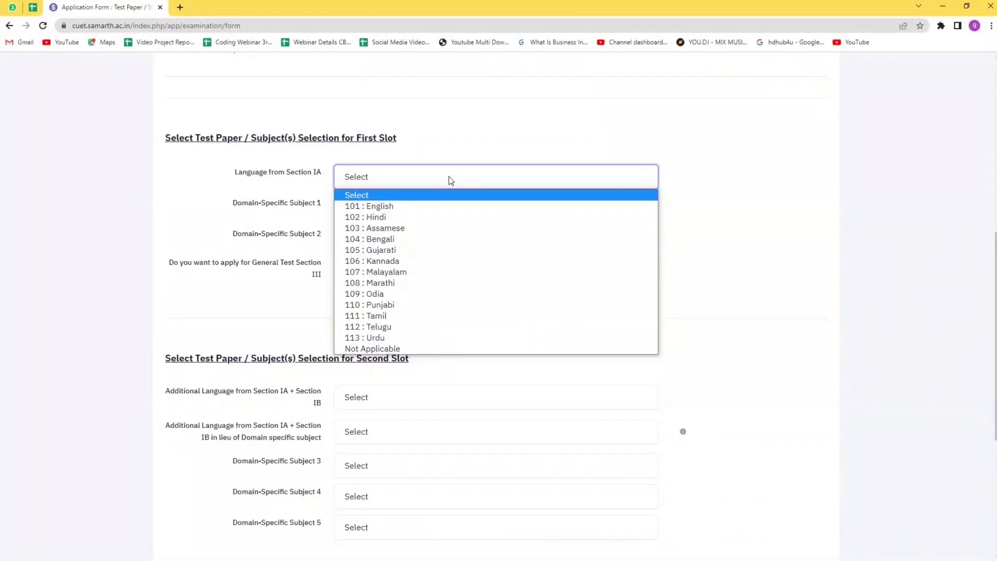
click(431, 206)
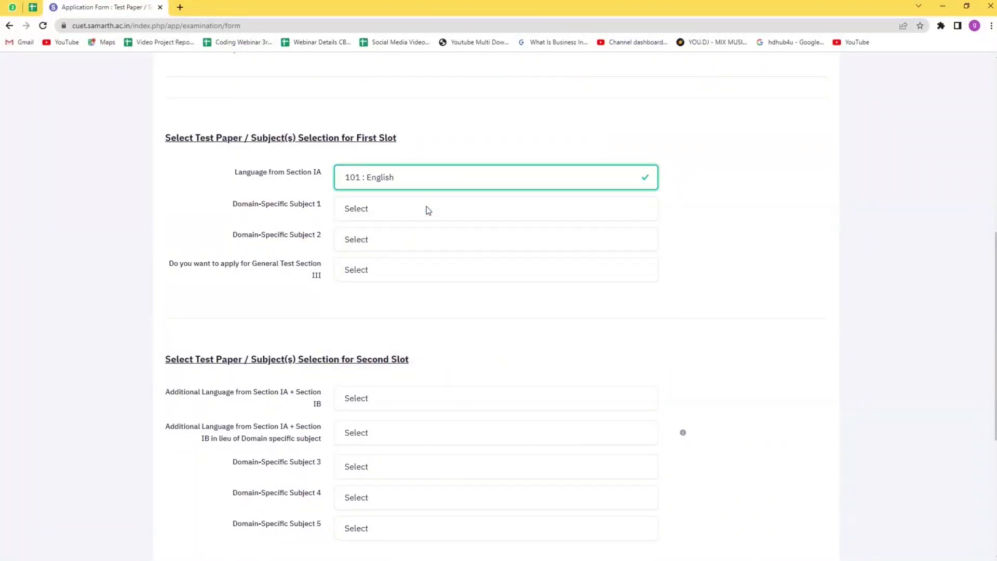
click(427, 211)
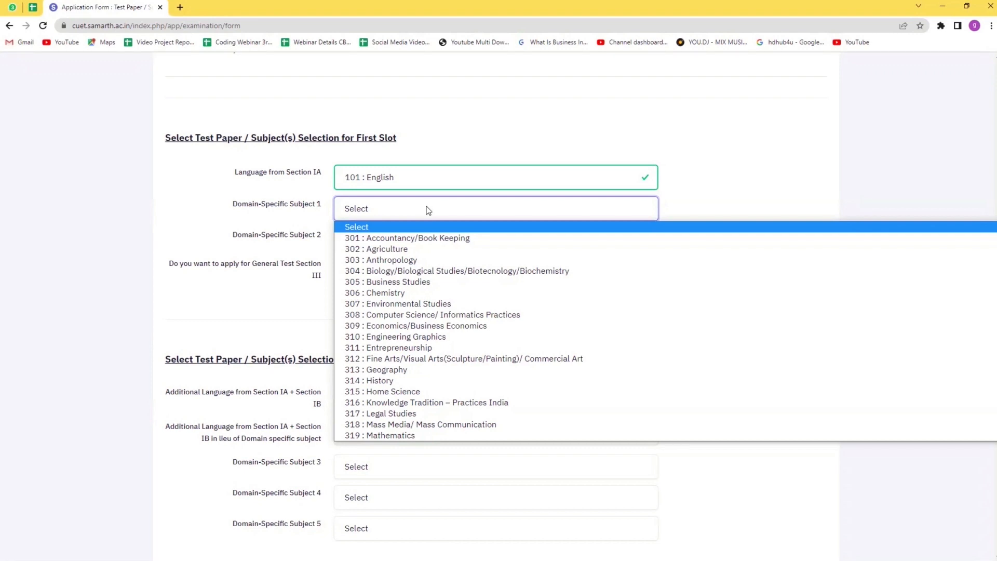
click(441, 271)
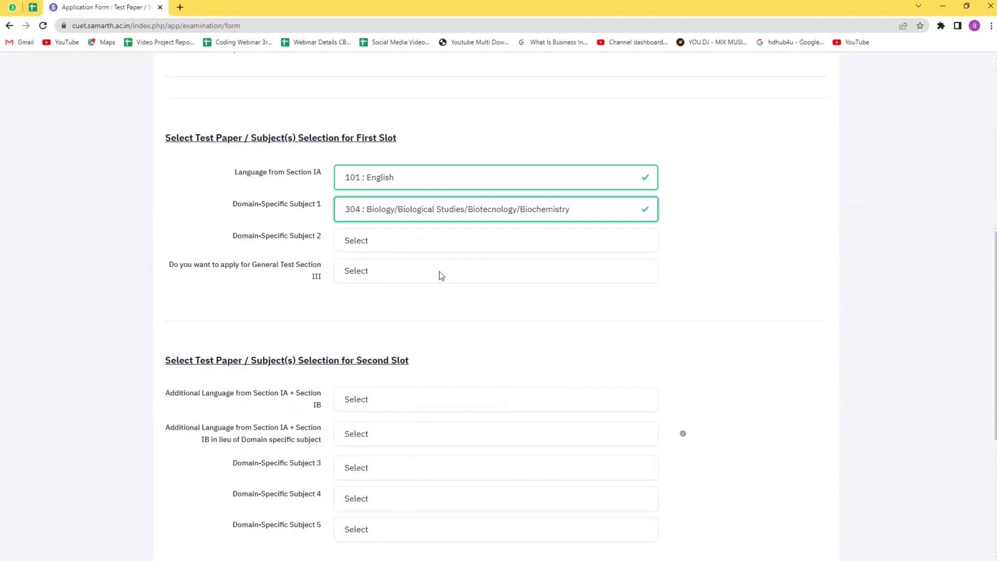
click(437, 240)
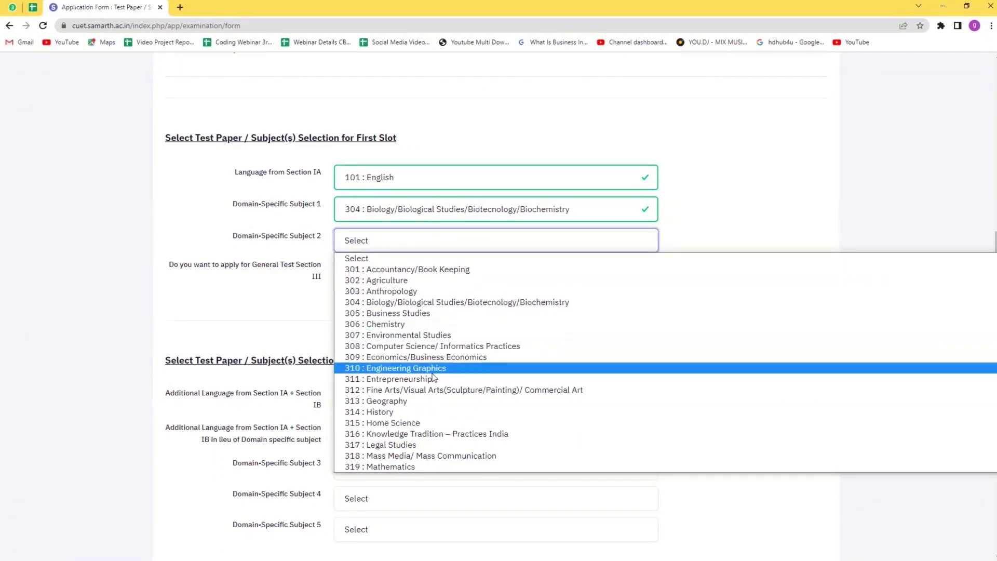
scroll(434, 395, down, 3)
click(442, 400)
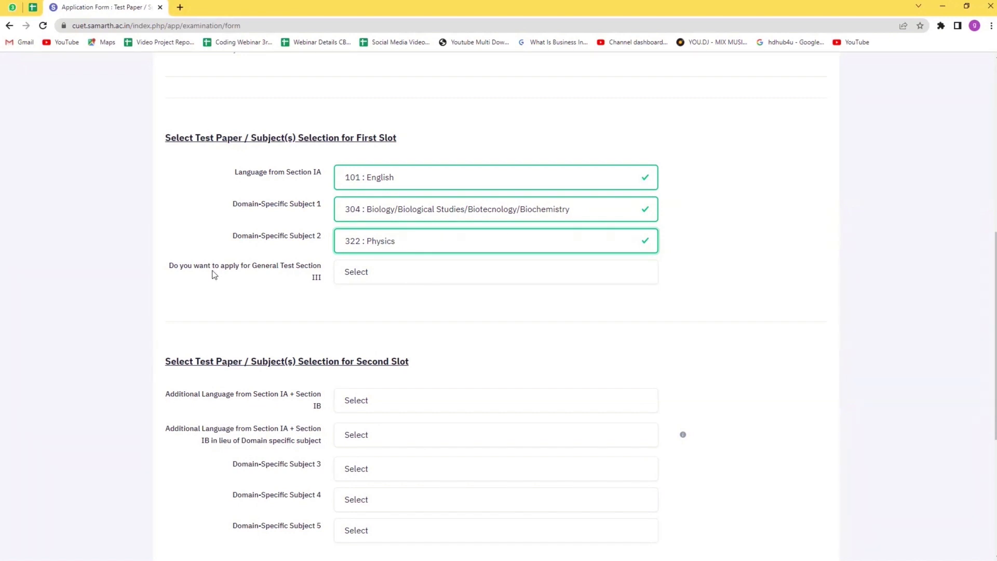
click(352, 279)
click(351, 304)
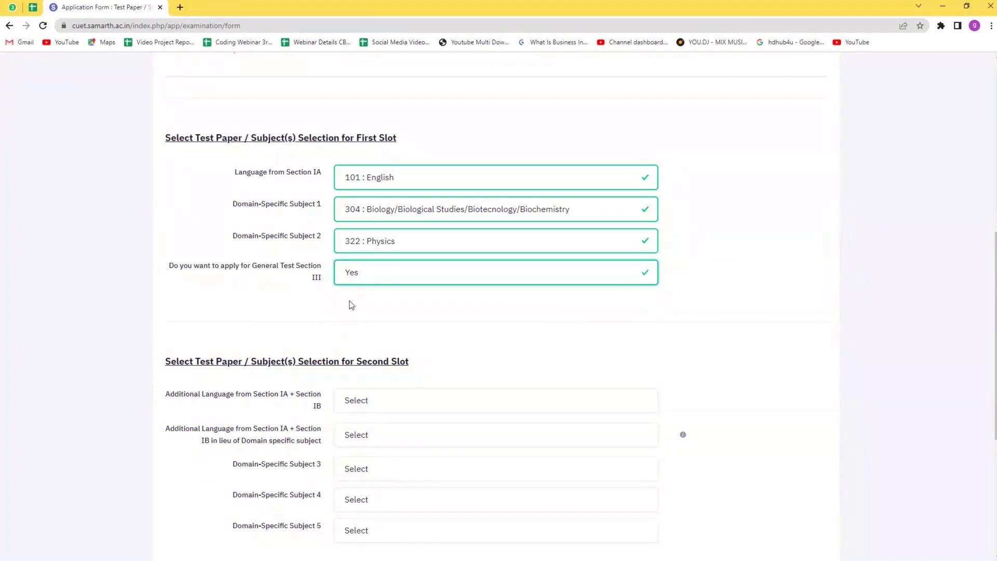
scroll(365, 312, down, 3)
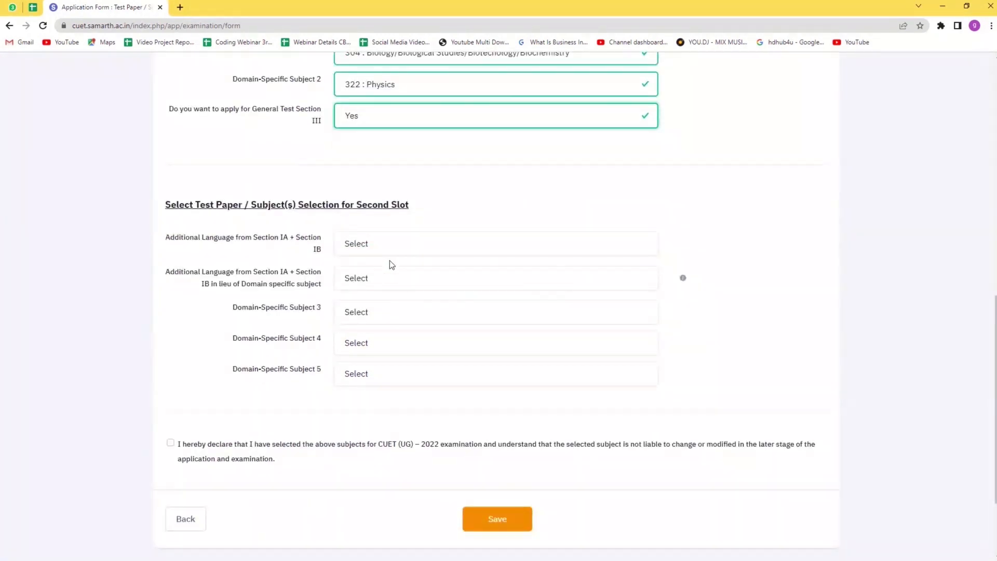
Set both second-slot additional language fields to Not Applicable, replacing the initial Hindi choice.
click(379, 245)
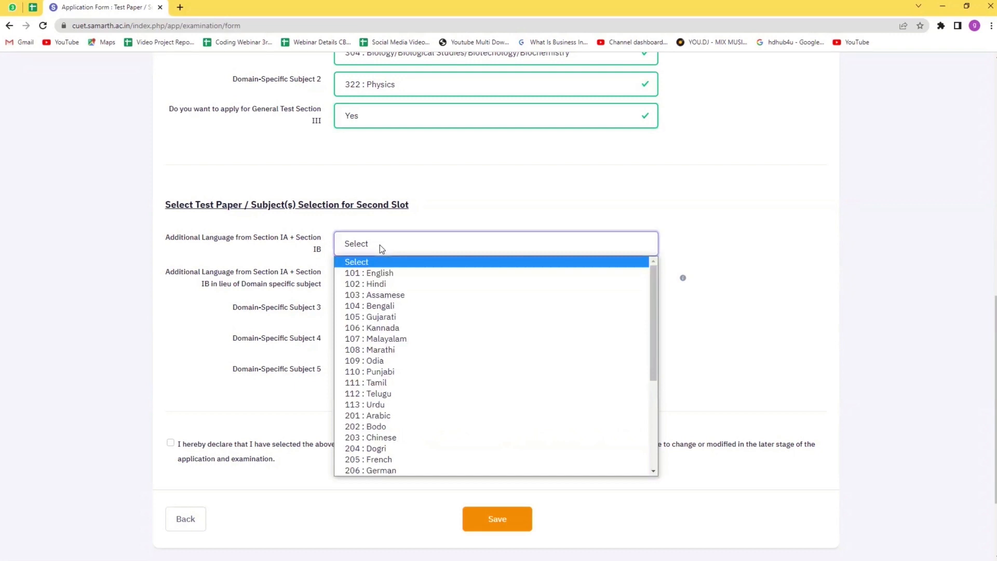
click(373, 284)
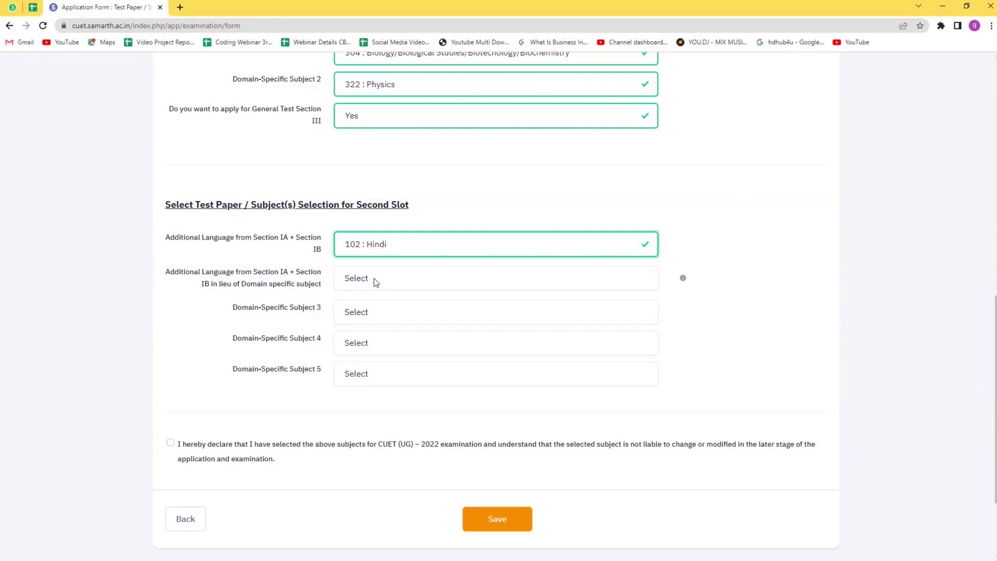
click(376, 283)
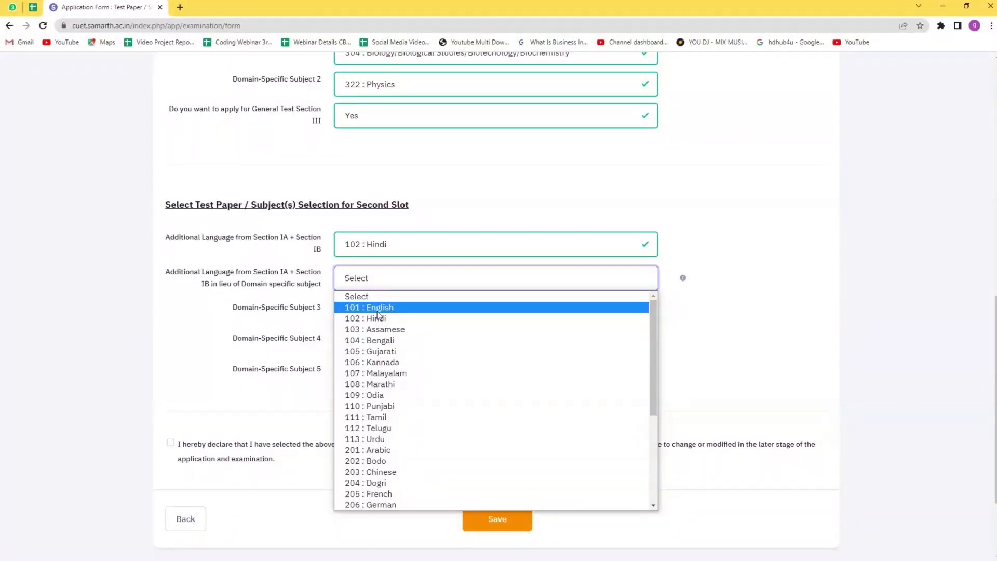
scroll(455, 353, down, 3)
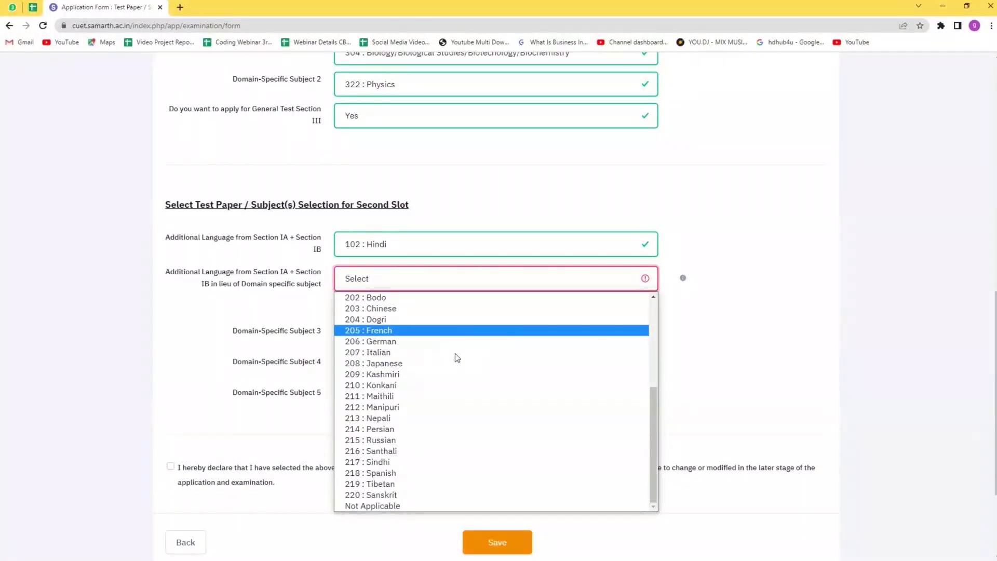
click(439, 506)
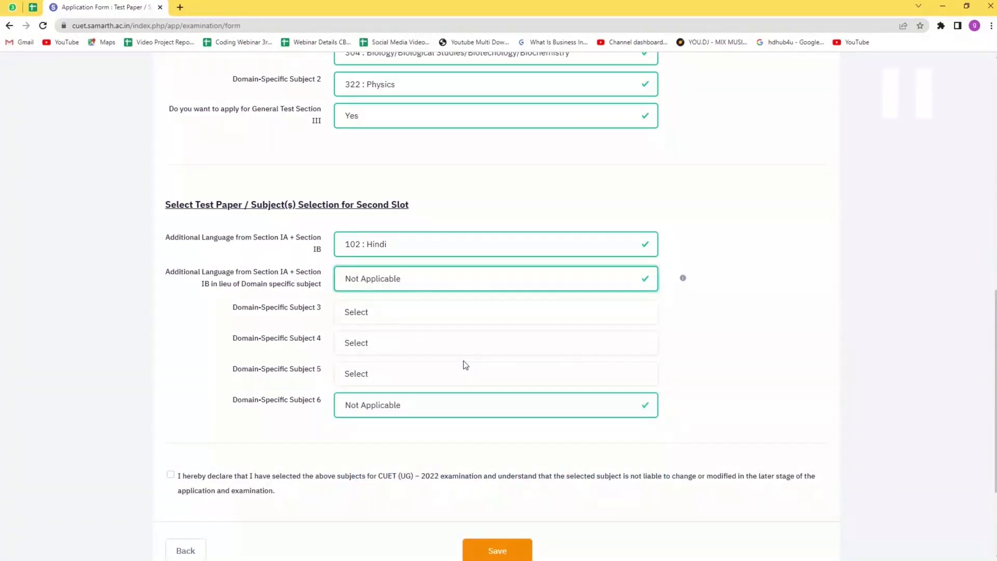
click(430, 312)
scroll(459, 314, down, 3)
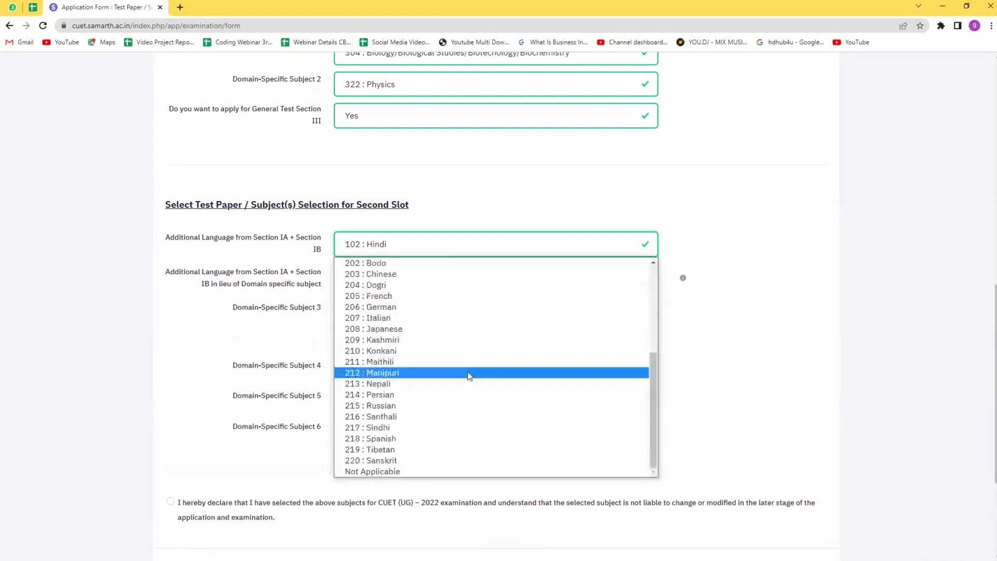
click(424, 471)
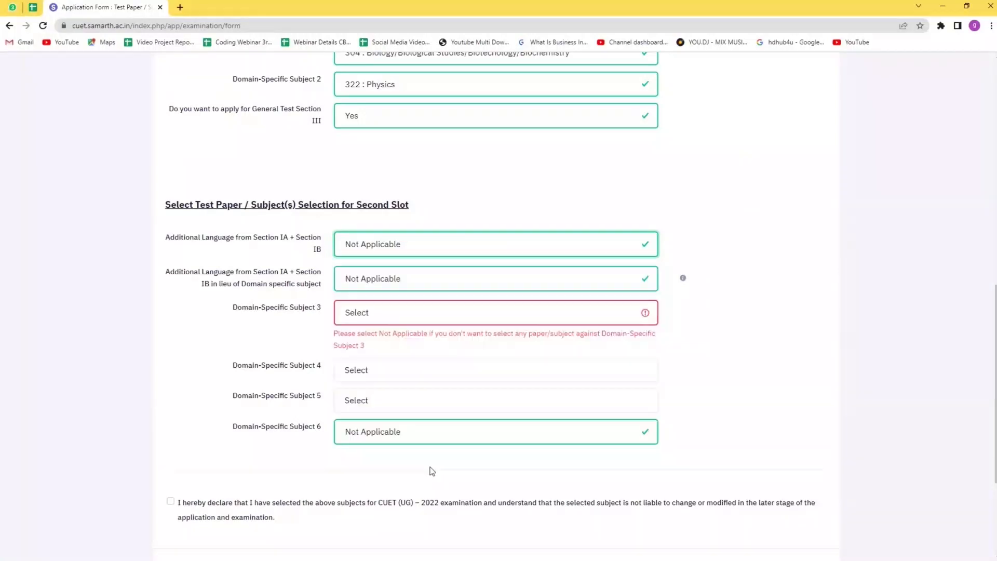
Set Domain-Specific Subject 3 to 306 Chemistry and Subjects 4 and 5 to Not Applicable.
click(475, 313)
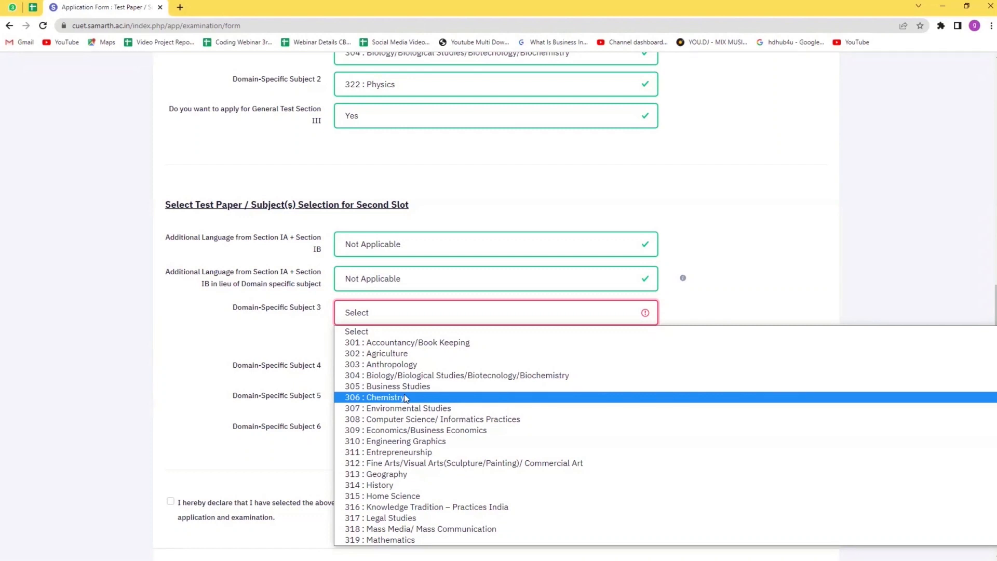
click(405, 398)
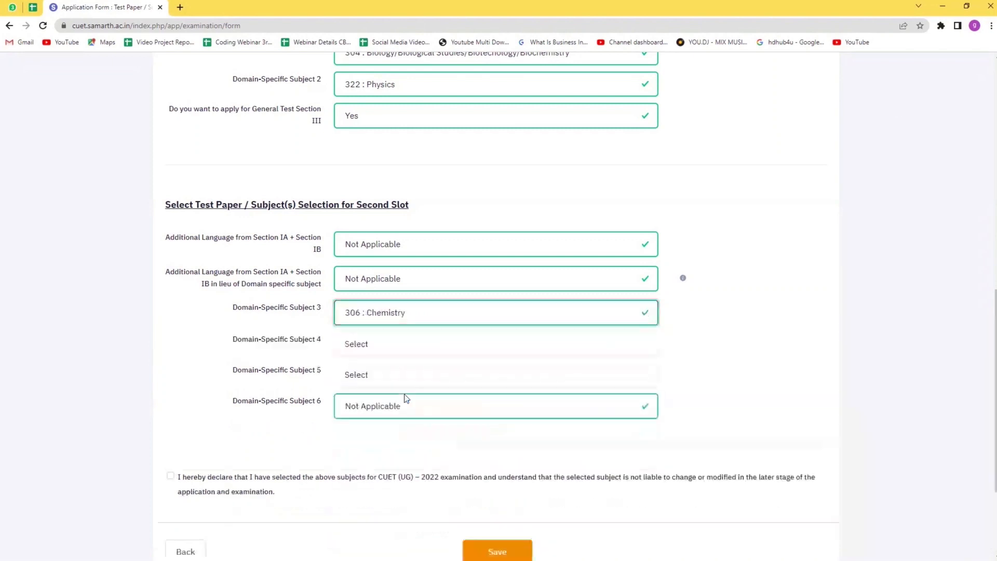
click(397, 340)
click(395, 323)
click(390, 372)
click(467, 356)
scroll(478, 390, down, 3)
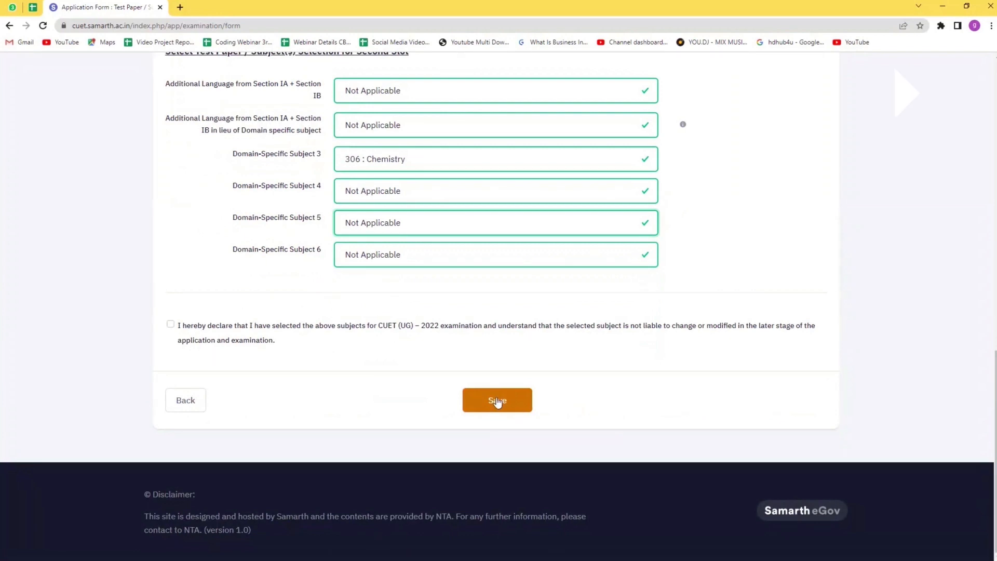
Tick the subject declaration, save the test paper choices, and continue to examination centre selection.
click(171, 324)
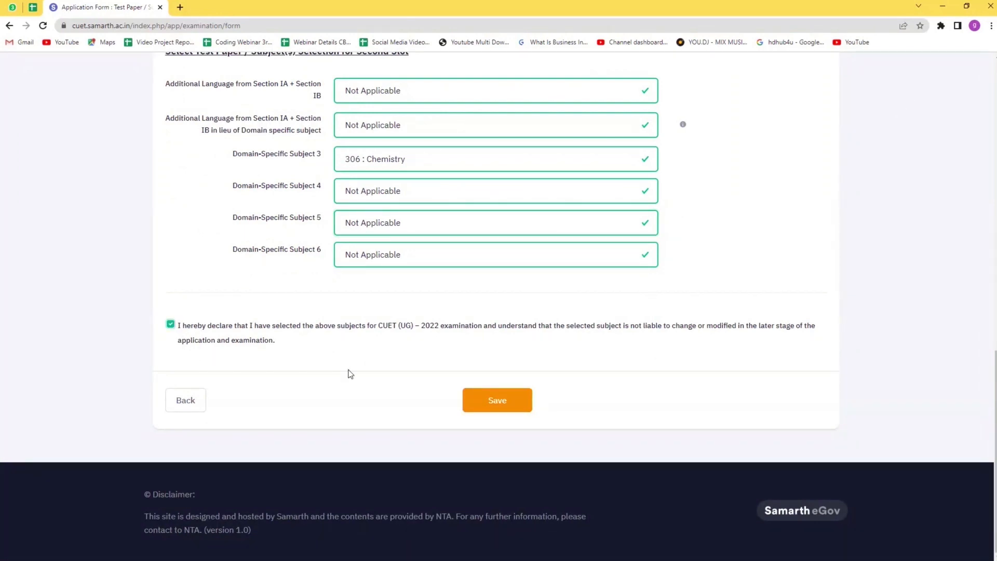
click(493, 407)
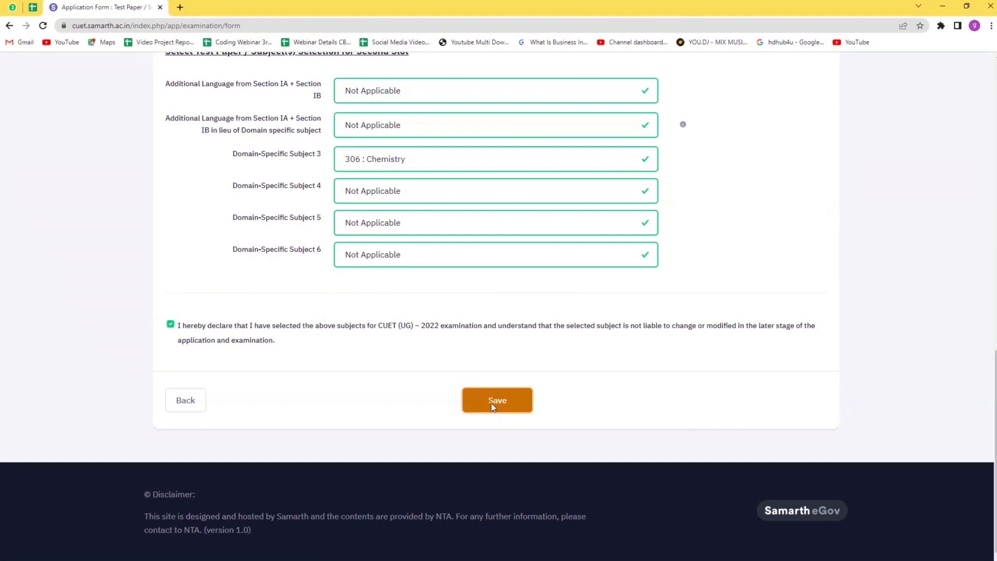
scroll(492, 407, down, 6)
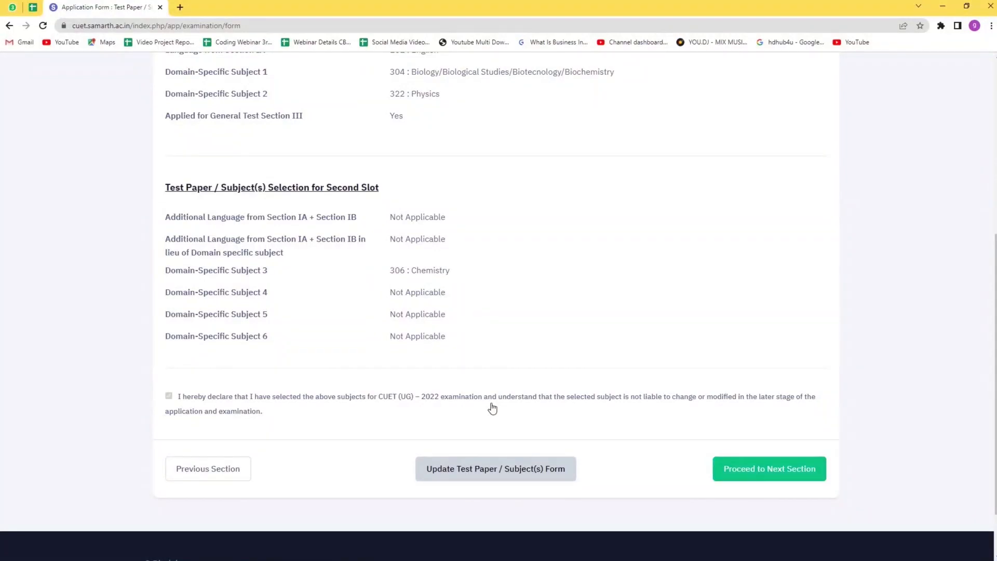
scroll(492, 409, down, 2)
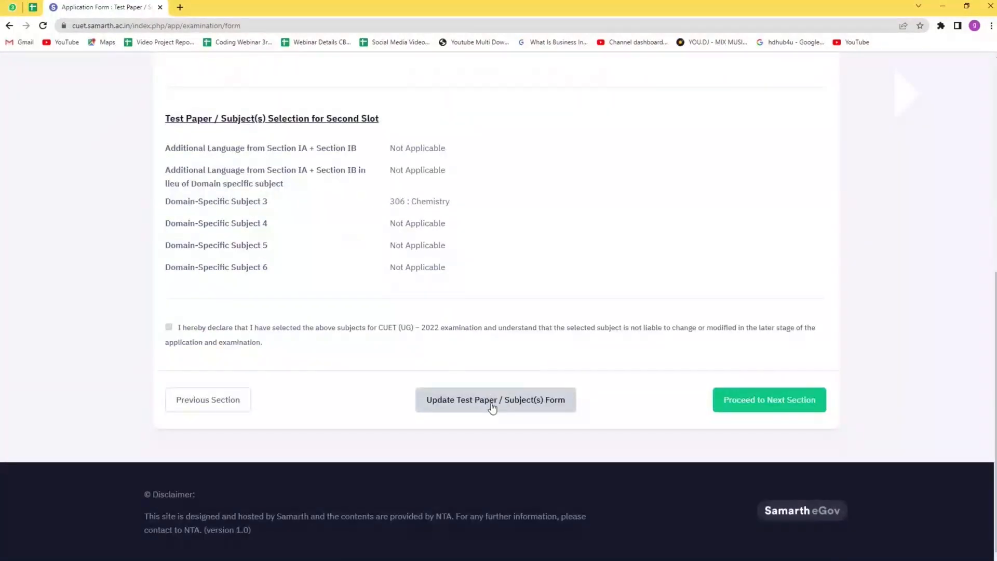
click(786, 398)
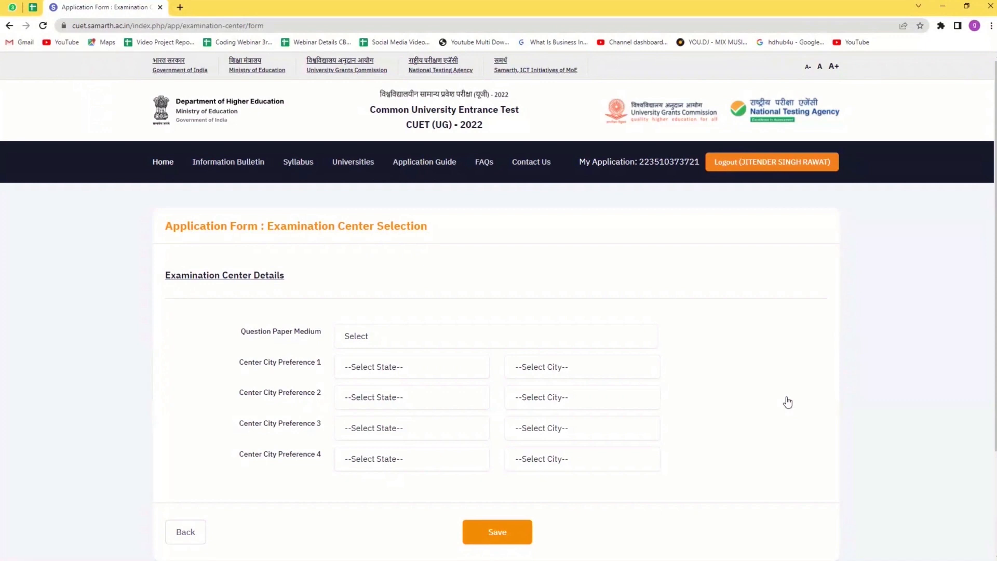
Choose English medium and set DELHI/NEW DELHI (DL01) and GHAZIABAD (UP07) as first two centre cities.
scroll(788, 403, down, 2)
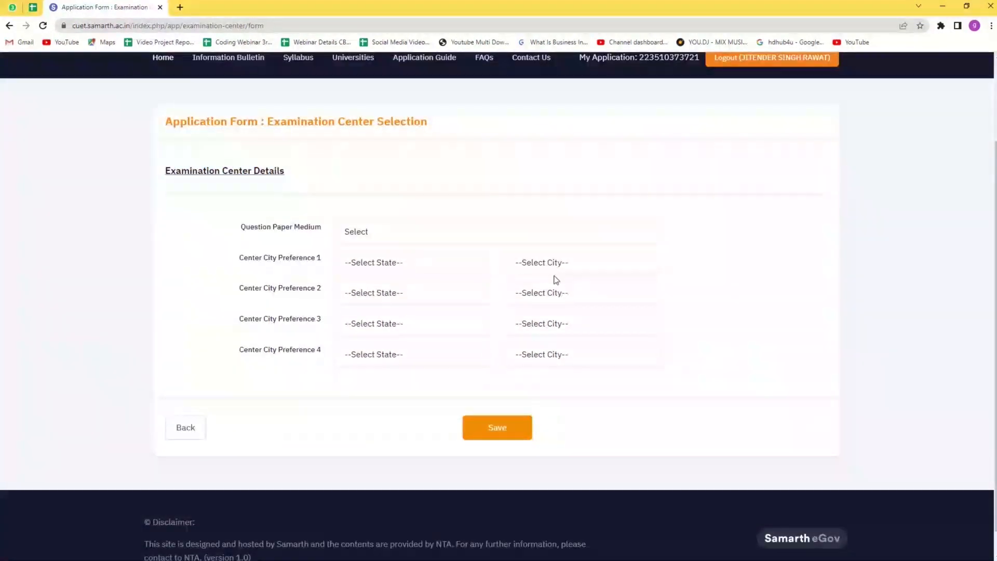
click(494, 237)
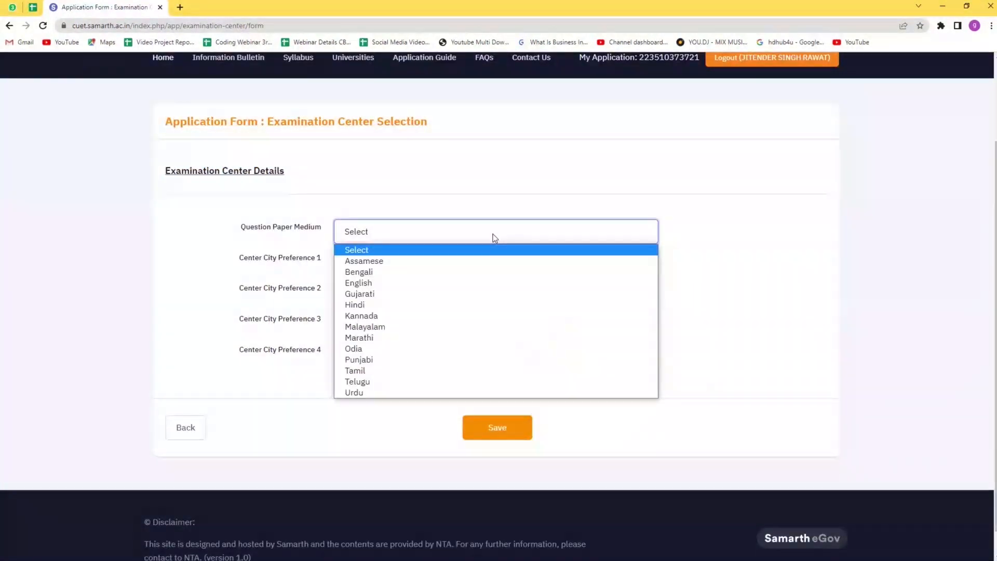
click(418, 282)
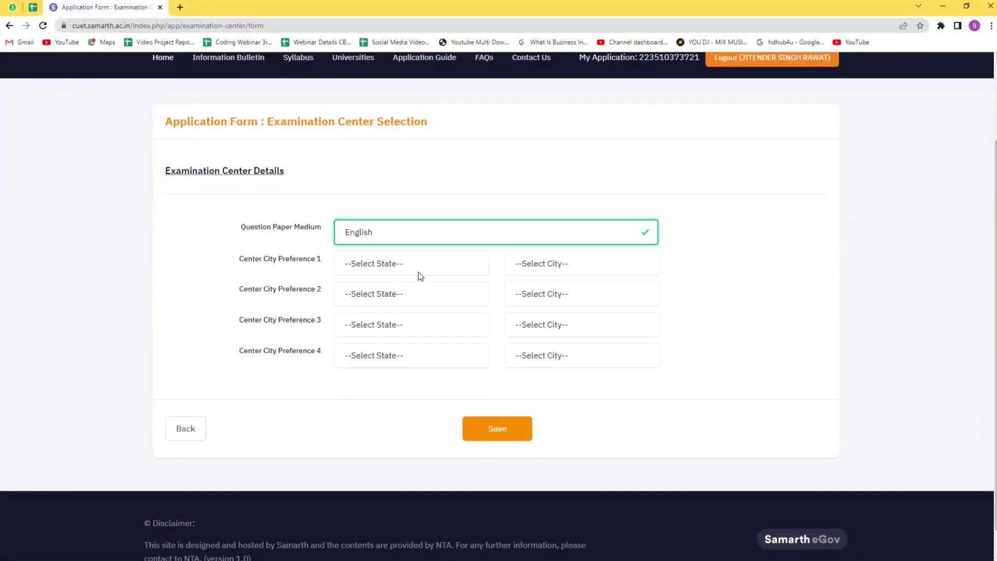
click(426, 265)
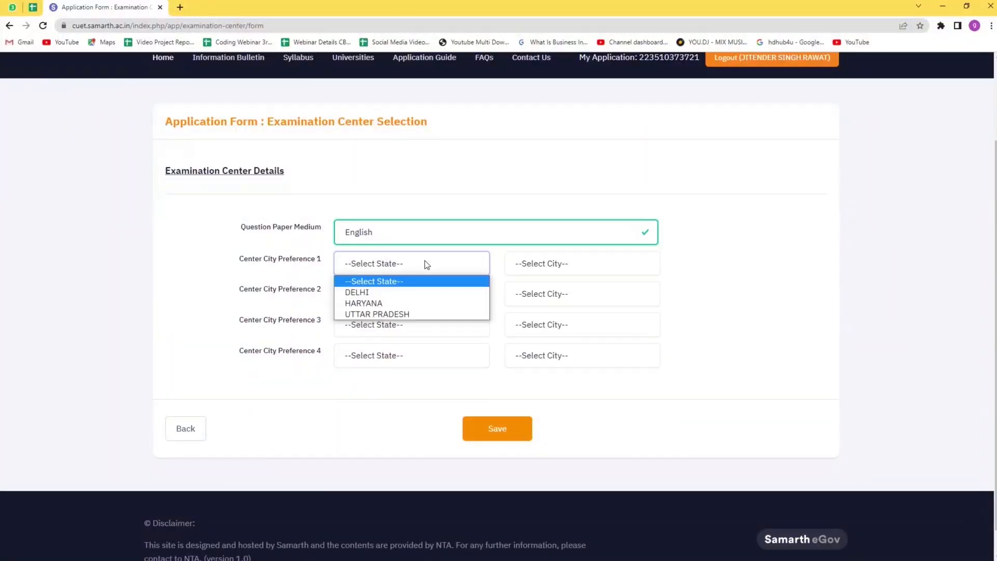
click(417, 293)
click(590, 263)
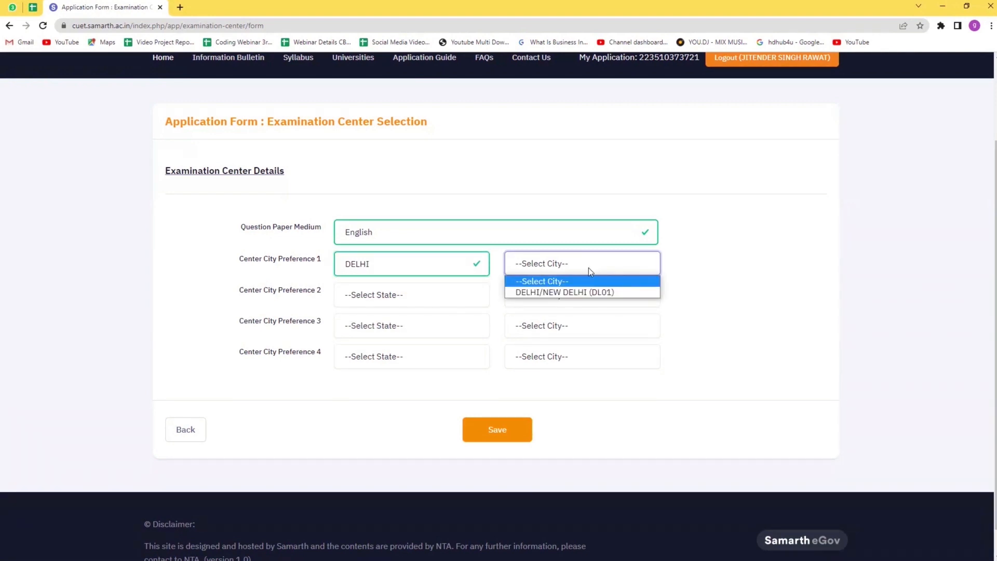
click(559, 292)
click(430, 297)
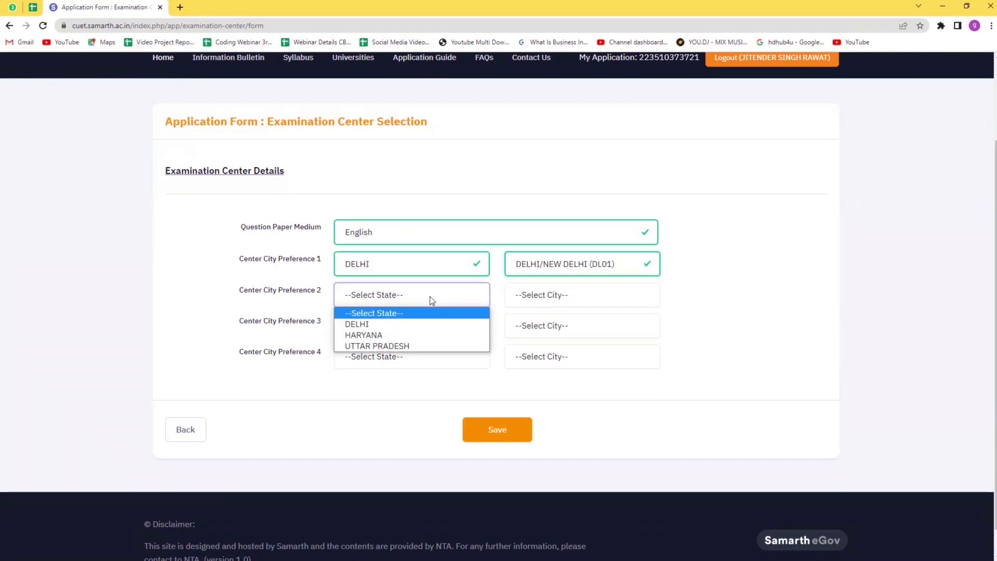
click(421, 346)
click(576, 294)
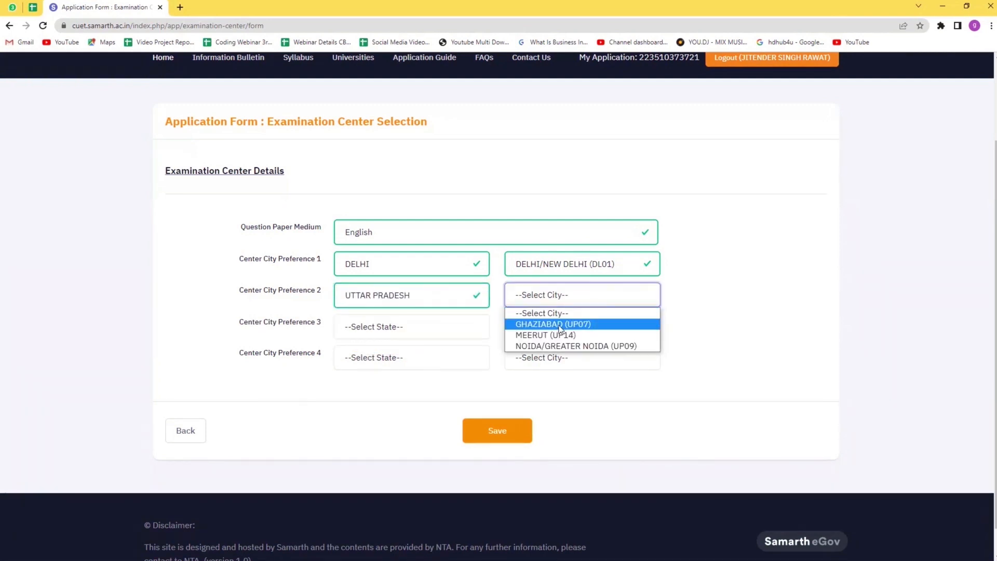
click(558, 324)
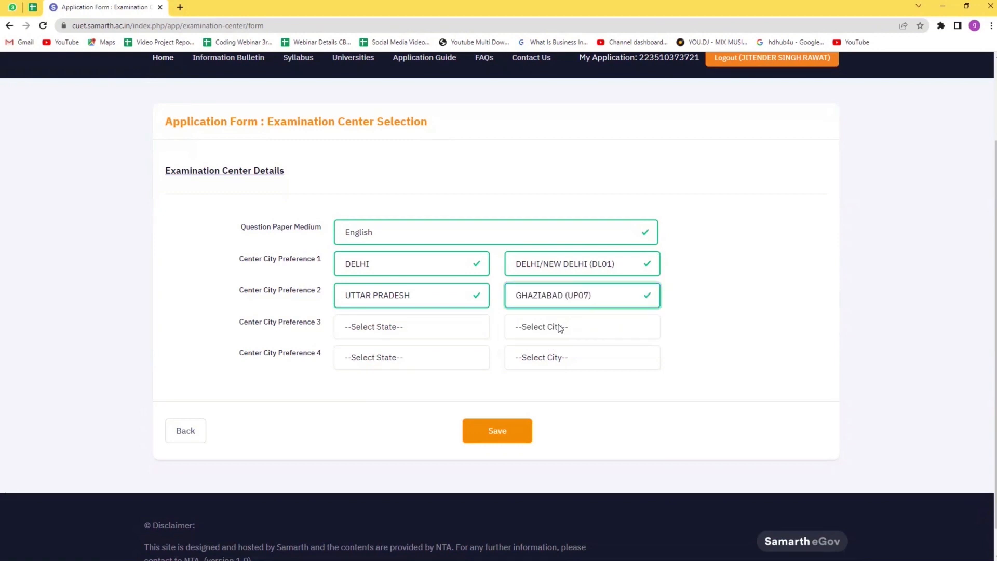
Set GURUGRAM (HR04), Haryana and NOIDA/GREATER NOIDA (UP09), Uttar Pradesh as third and fourth cities.
click(413, 326)
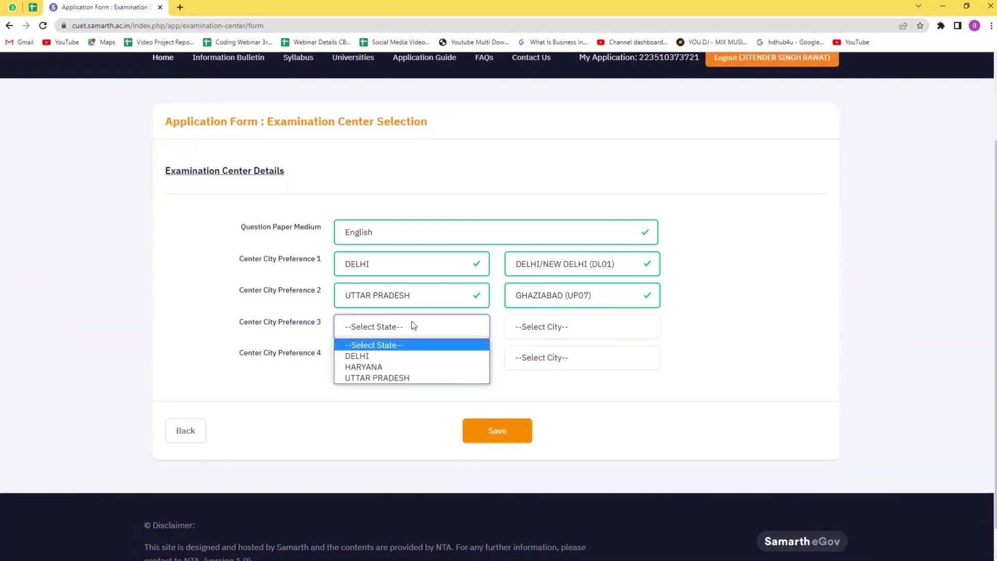
click(400, 366)
click(562, 327)
click(553, 367)
click(410, 358)
click(391, 409)
click(566, 358)
click(560, 410)
Save the examination centre choices and move on to Upload Documents.
scroll(559, 412, down, 1)
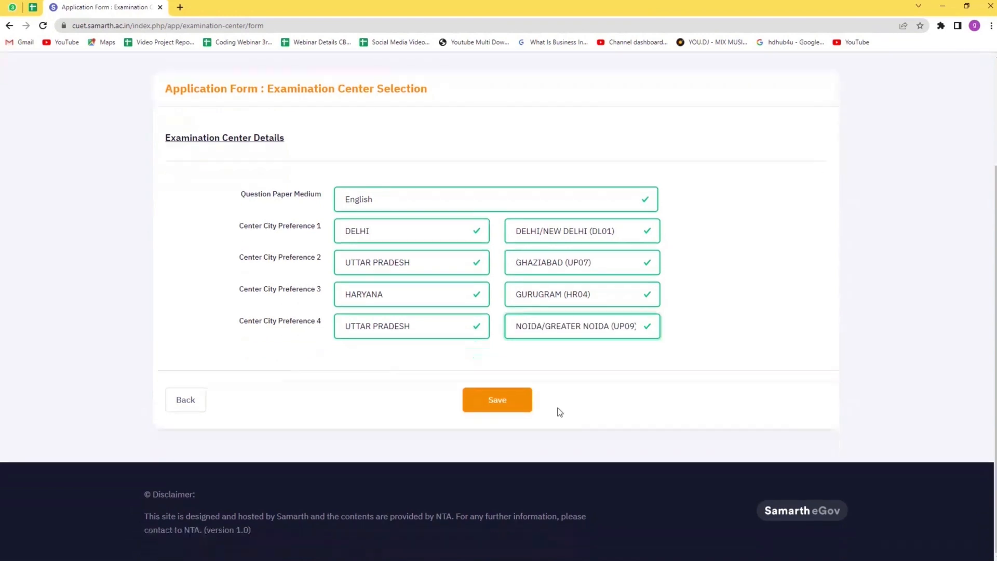
click(491, 400)
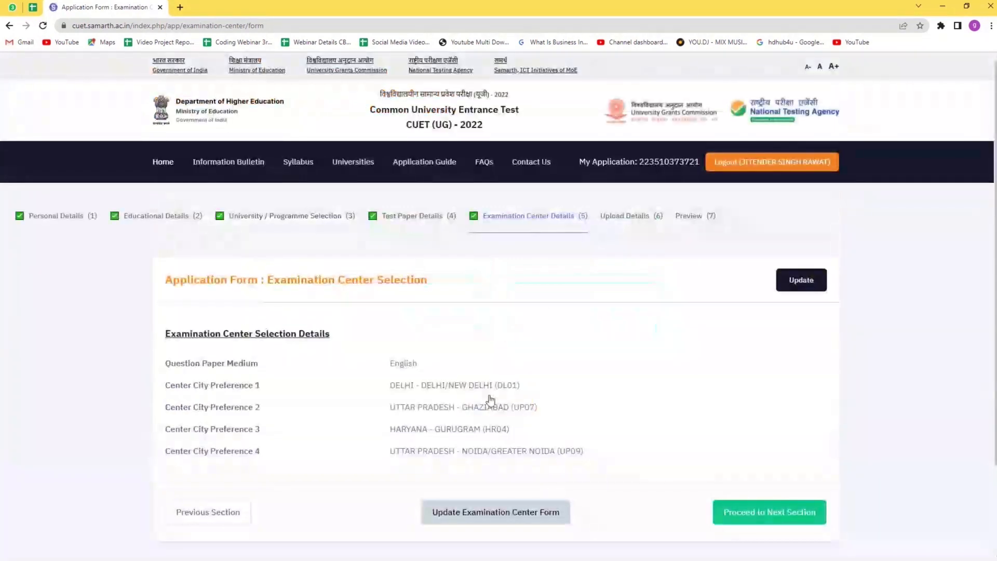
scroll(490, 400, down, 3)
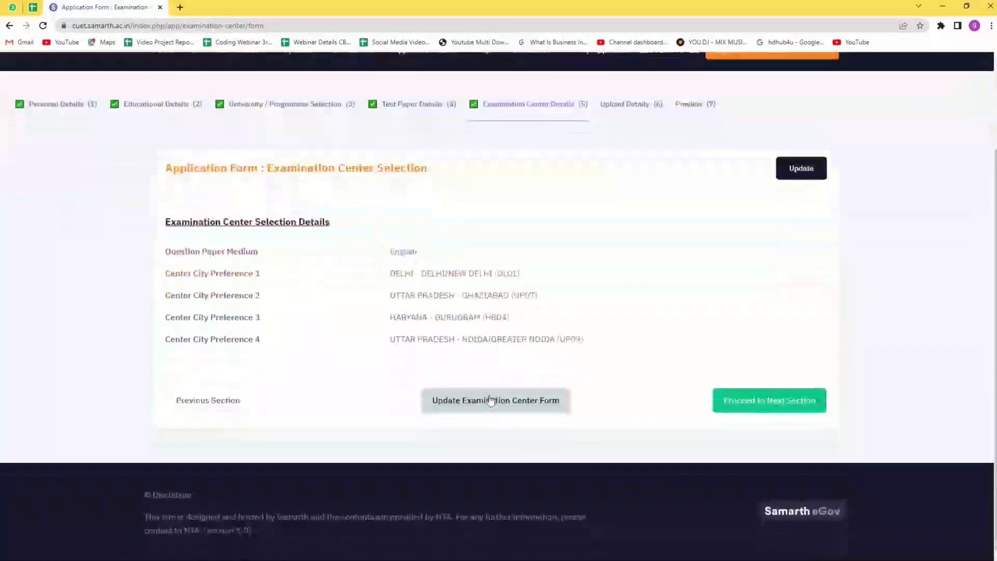
click(754, 400)
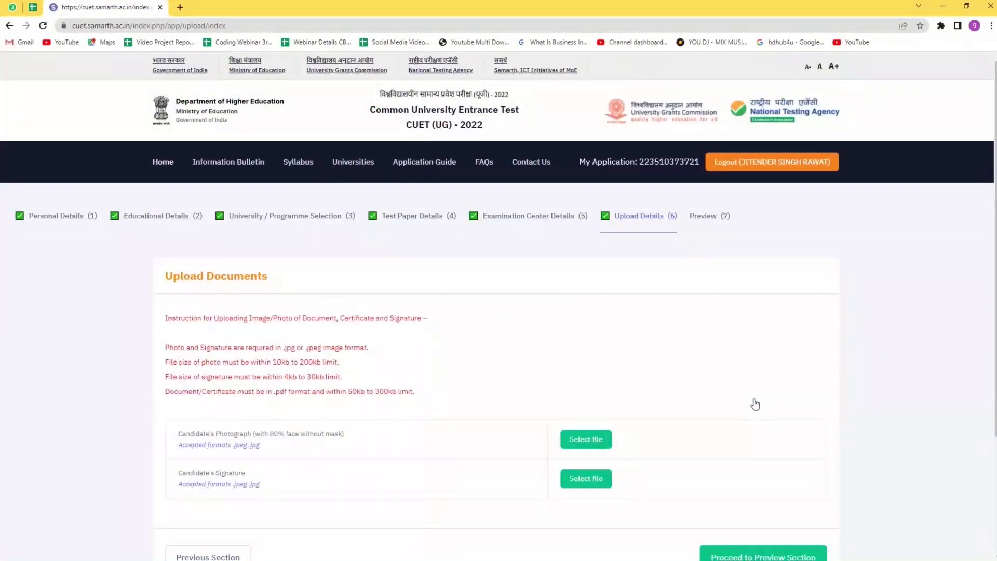
With photograph and signature uploaded, go on to the application Review Page.
scroll(755, 404, down, 3)
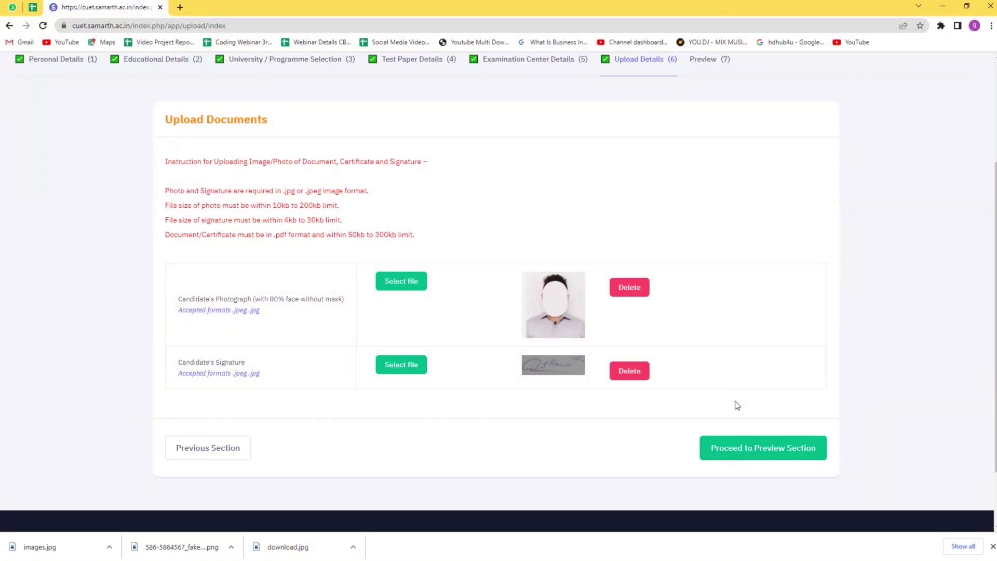
click(737, 453)
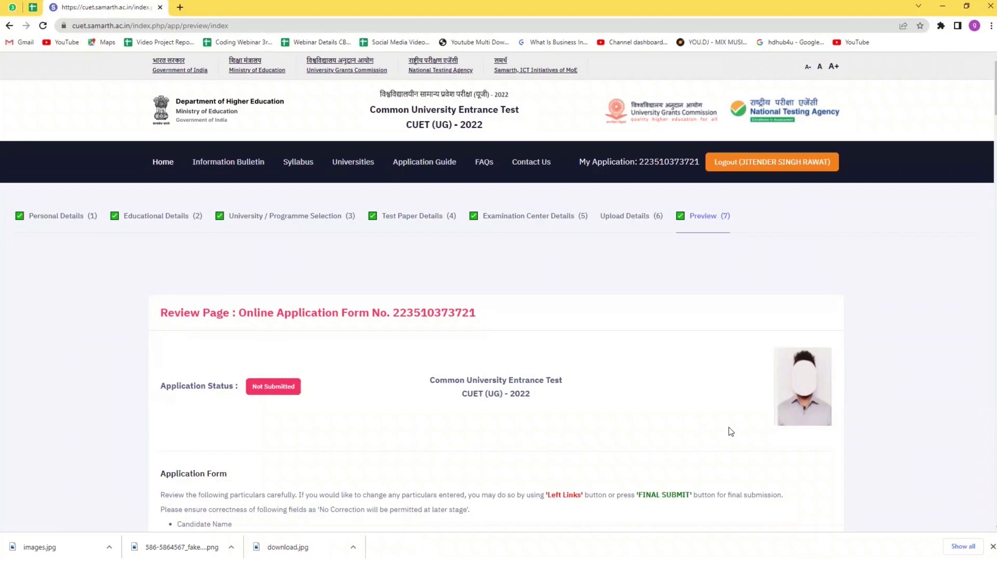
Tick the checklist items confirming candidate name, parents' names, date of birth and gender.
scroll(728, 431, down, 5)
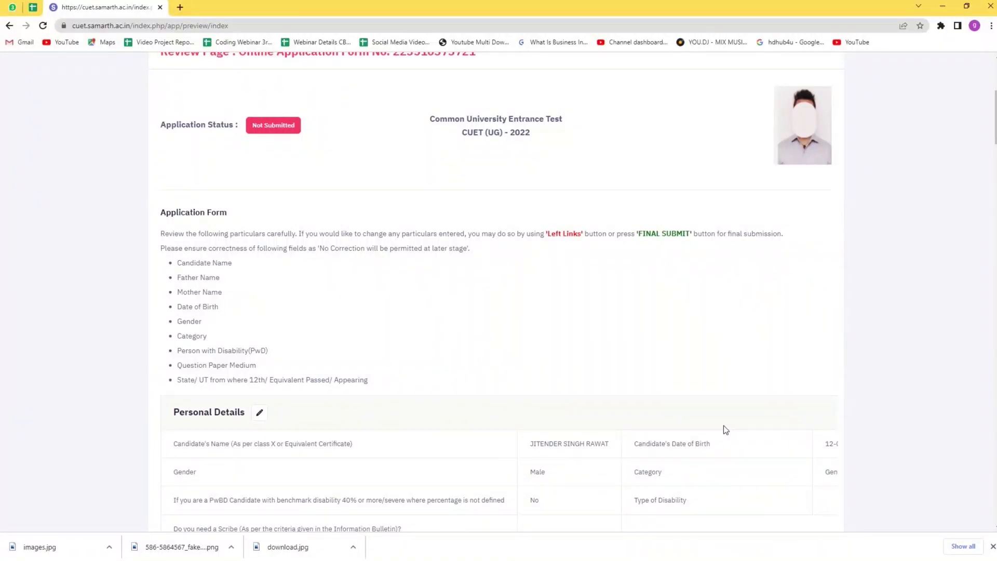
scroll(621, 338, down, 20)
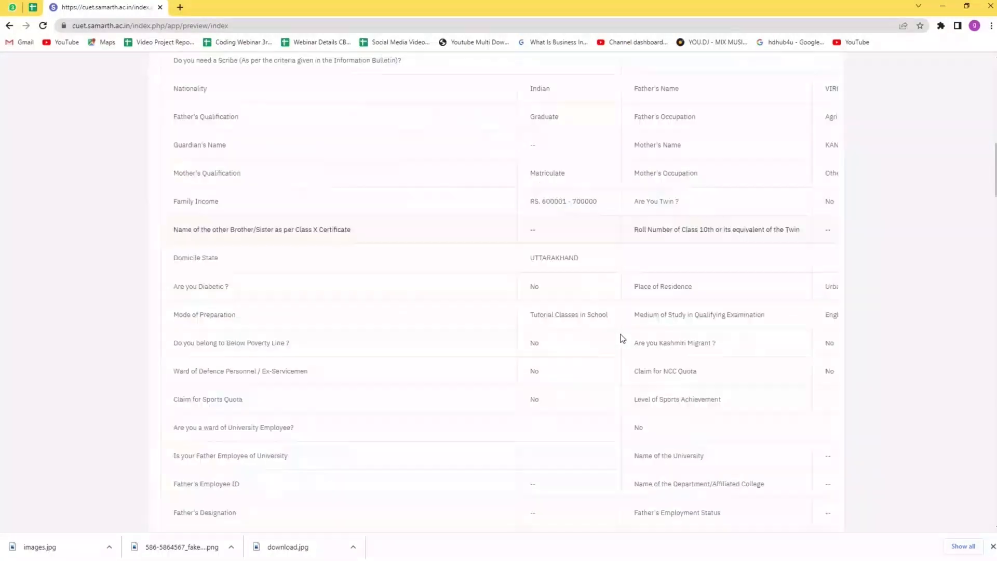
scroll(622, 338, down, 15)
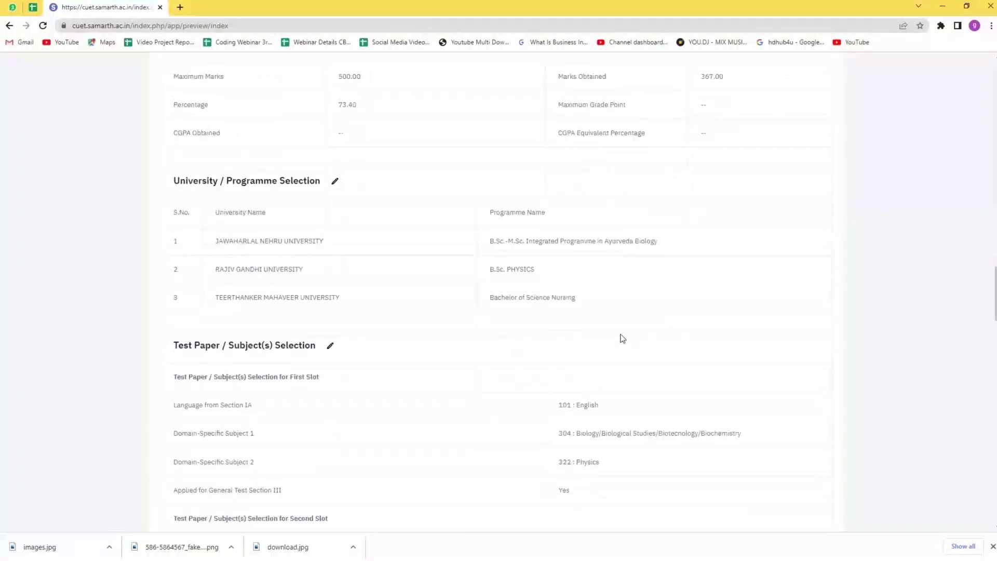
scroll(622, 338, down, 10)
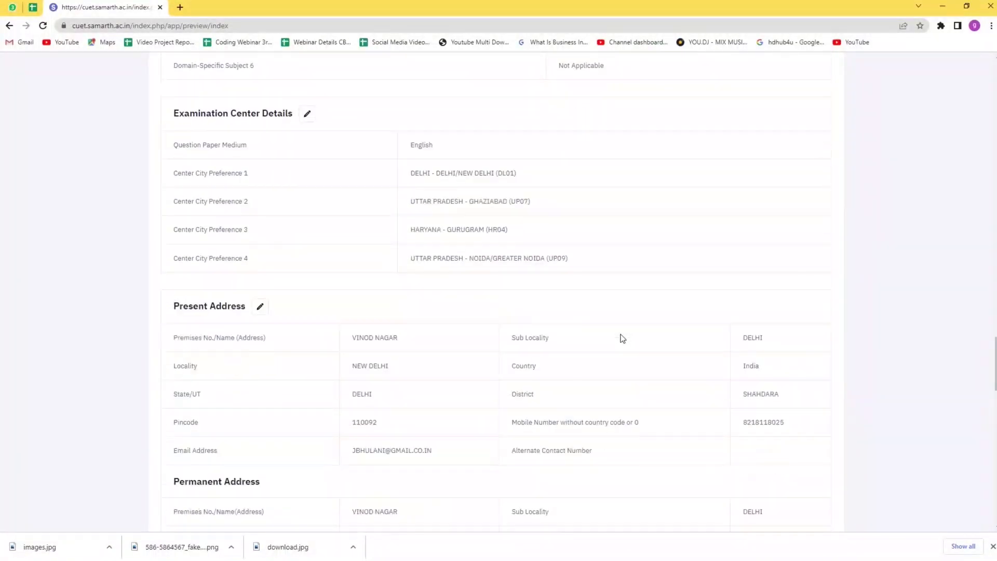
scroll(622, 338, down, 10)
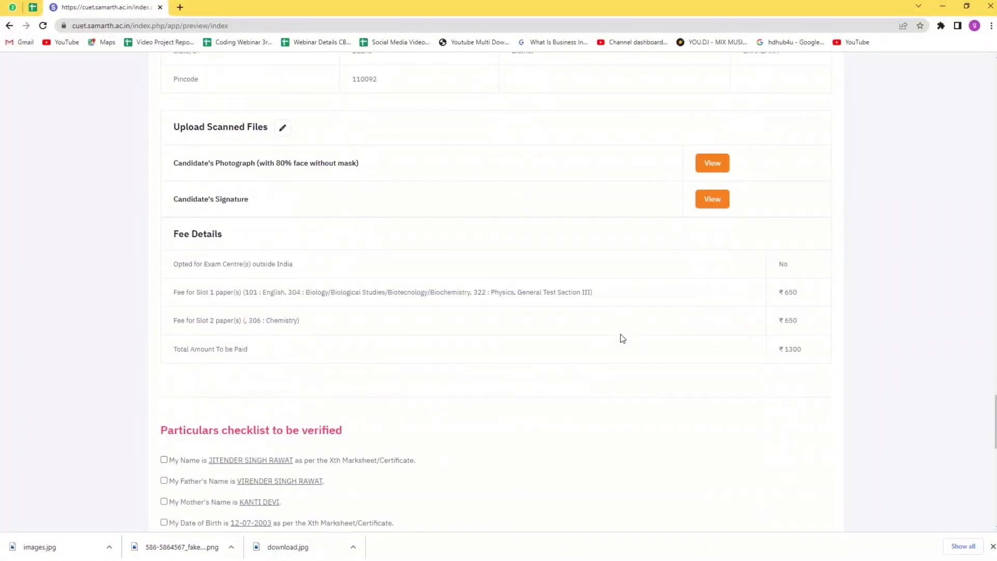
scroll(621, 338, down, 1)
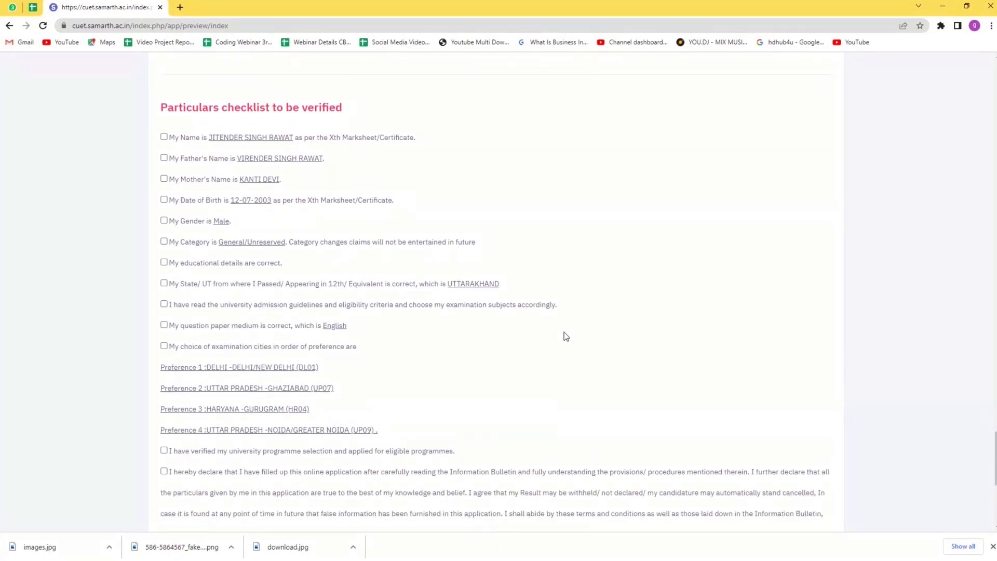
click(164, 137)
click(164, 157)
click(164, 178)
click(164, 200)
click(164, 220)
Confirm educational details, 12th-pass state UTTARAKHAND, admission guidelines, English medium and exam city preferences.
scroll(175, 243, down, 1)
click(164, 211)
click(164, 231)
click(164, 252)
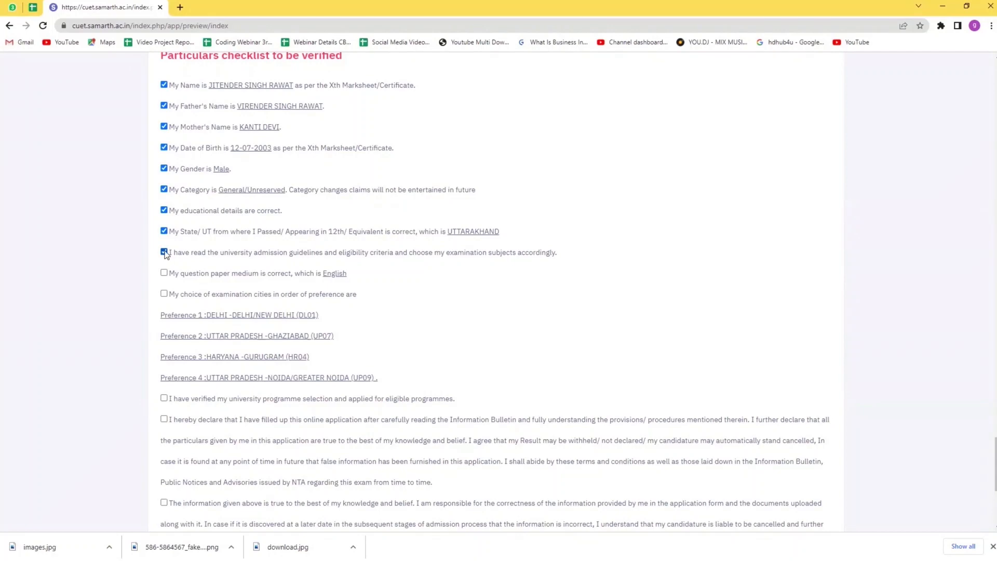
scroll(166, 254, down, 2)
click(164, 168)
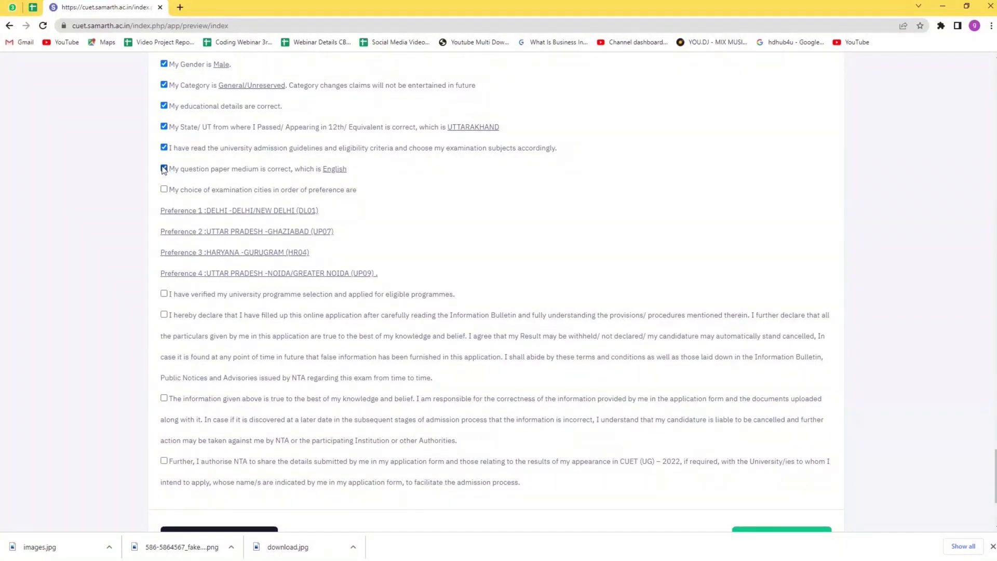
click(164, 189)
Tick the programme verification, Information Bulletin, truthfulness and NTA data-sharing declarations.
scroll(166, 195, down, 1)
click(164, 241)
click(164, 262)
scroll(171, 251, down, 2)
click(164, 241)
click(164, 303)
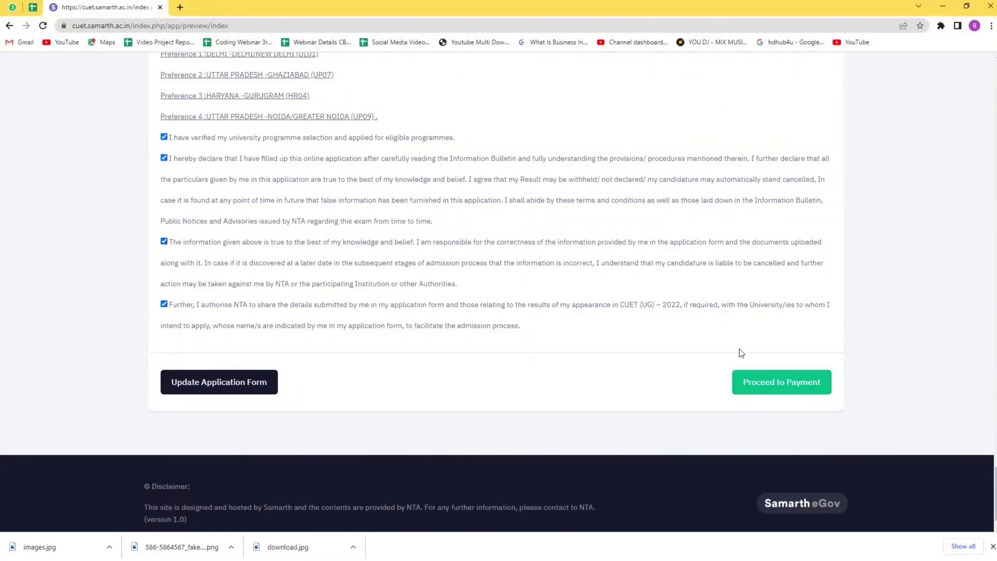
Proceed to payment, accepting the no-modification warning and final submission, reaching the ₹1300 fee page.
click(777, 384)
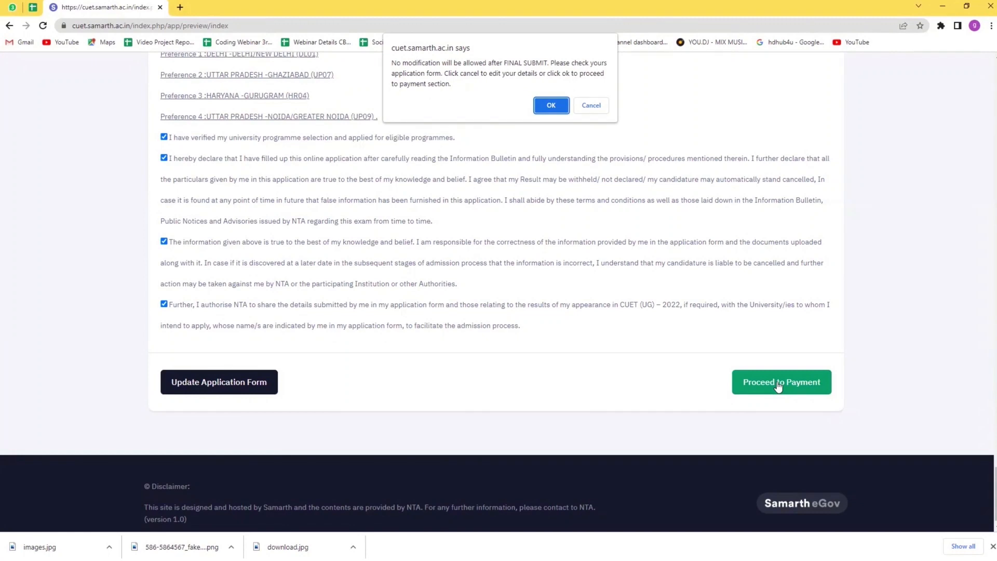
click(551, 106)
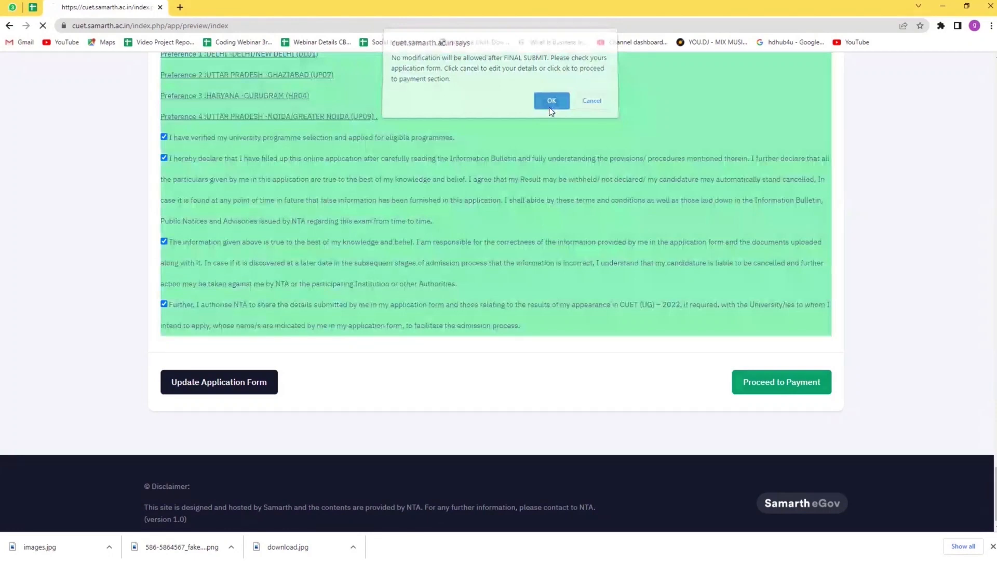
click(551, 101)
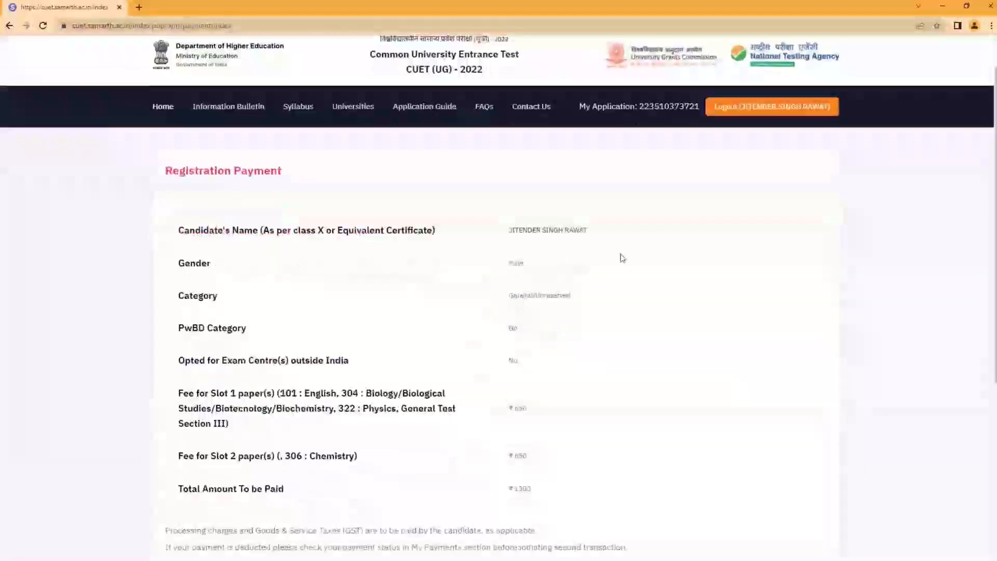
scroll(622, 258, down, 1)
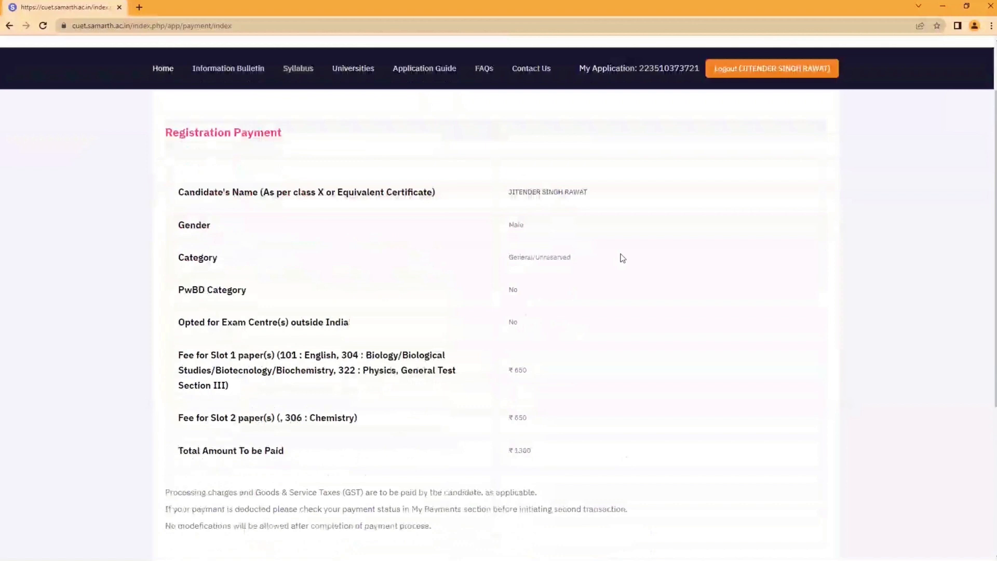
Choose State Bank of India (SBI) to pay the ₹1300 registration fee.
scroll(623, 258, down, 4)
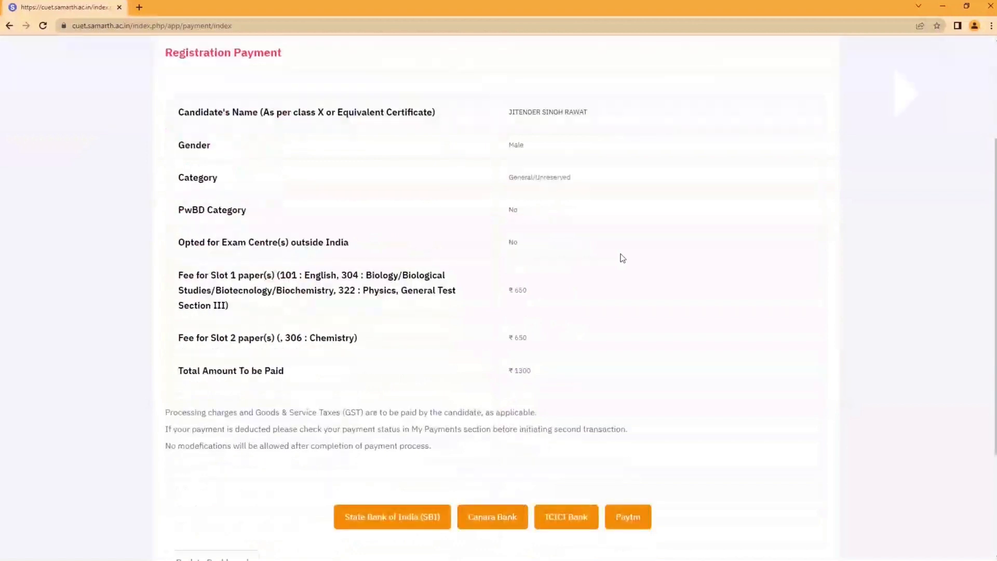
scroll(623, 259, up, 2)
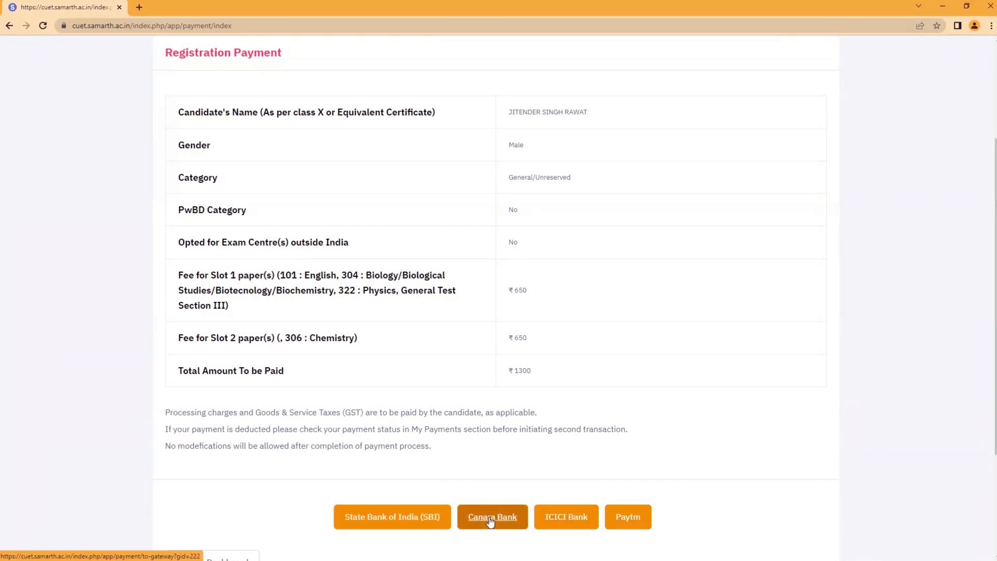
click(431, 518)
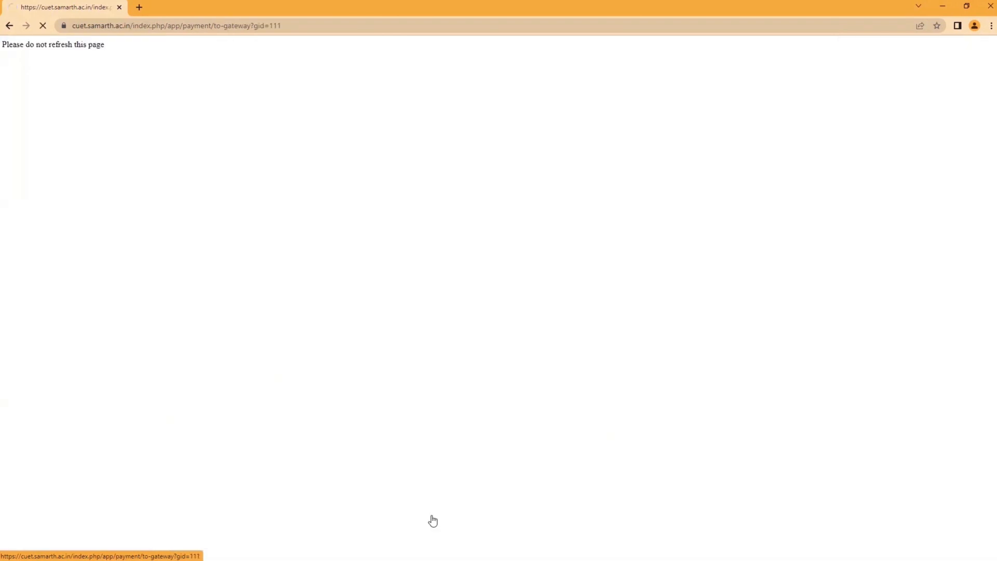